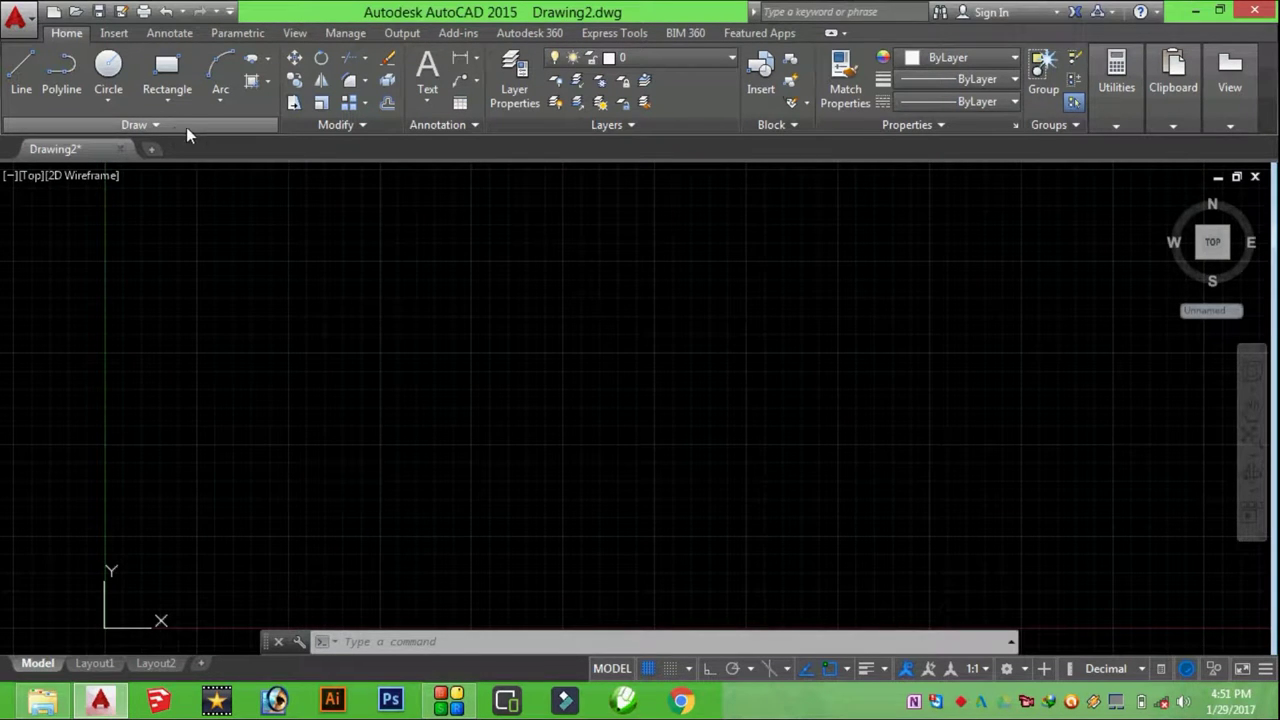
Start a fit-point spline and click points rising over and down from the first peak
{"action": "left_click", "coordinate": [157, 125]}
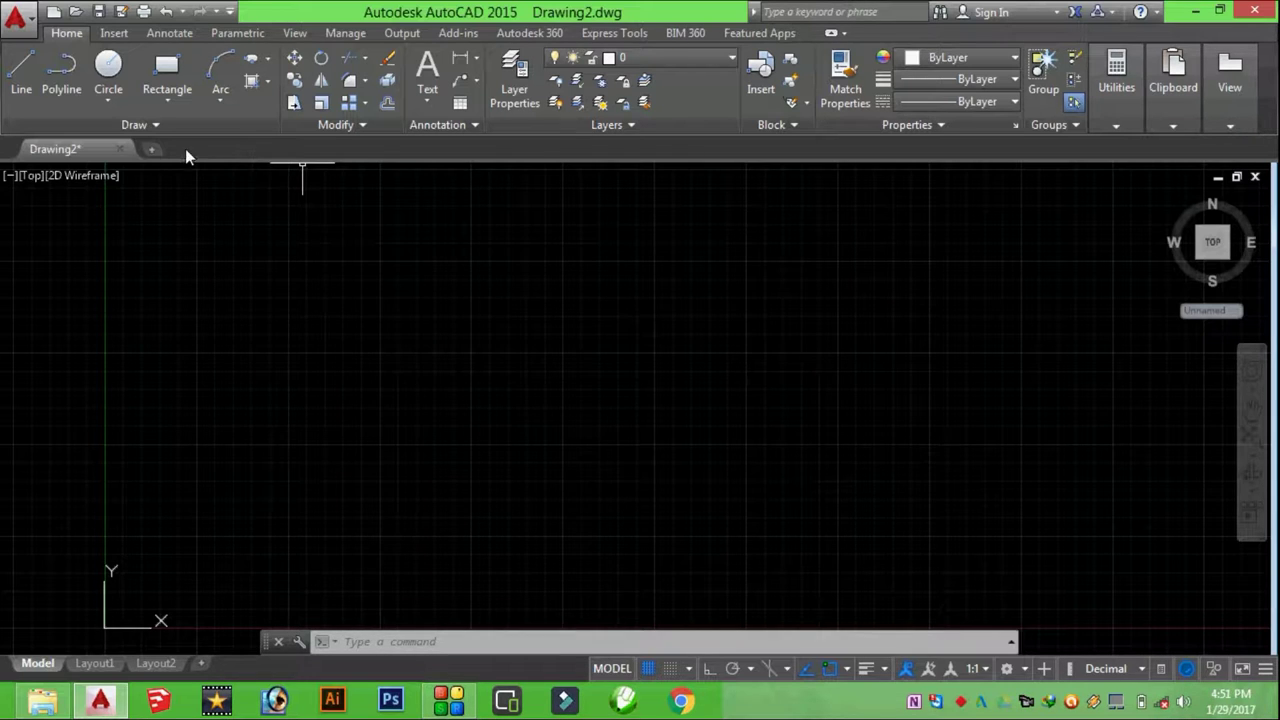
{"action": "left_click", "coordinate": [151, 127]}
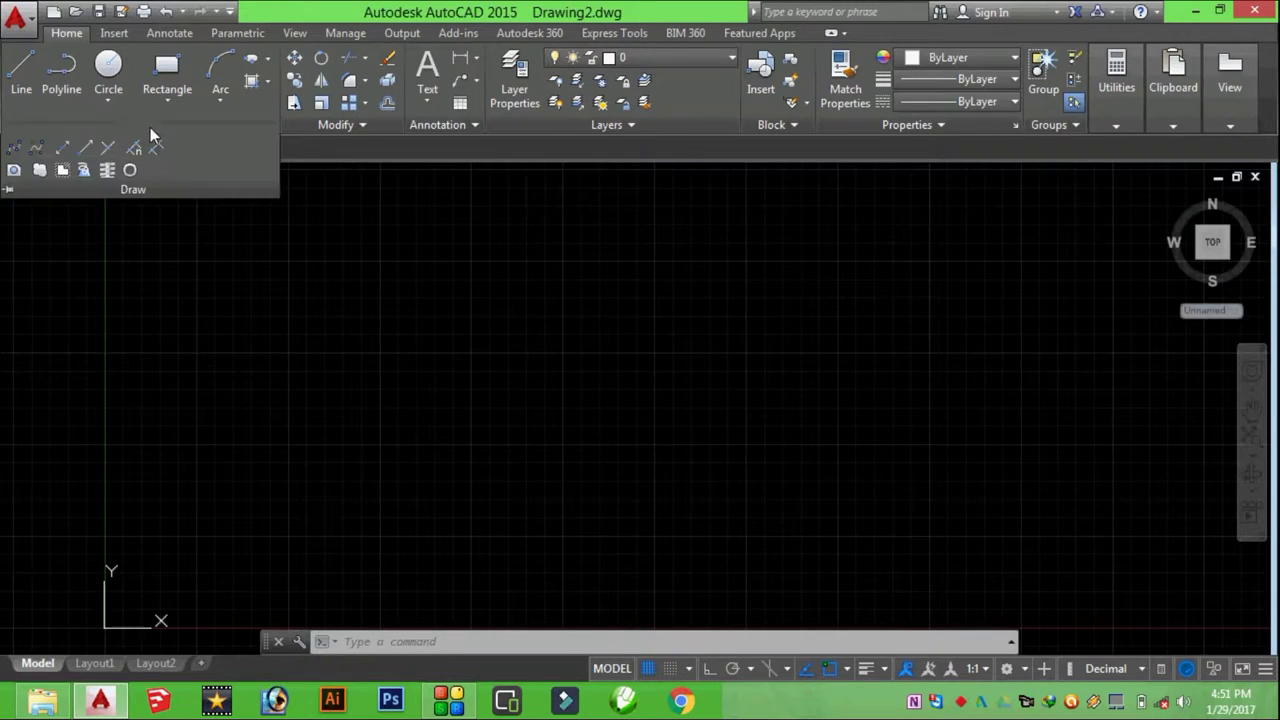
{"action": "left_click", "coordinate": [16, 152]}
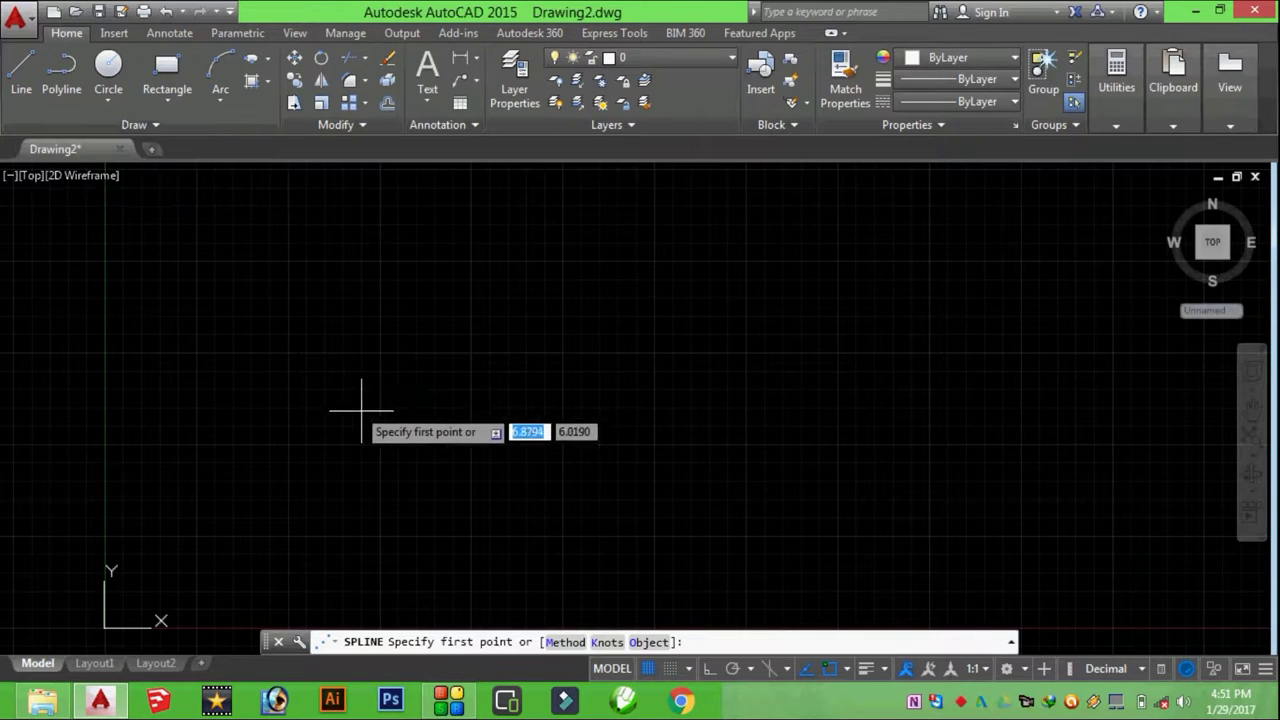
{"action": "left_click", "coordinate": [270, 443]}
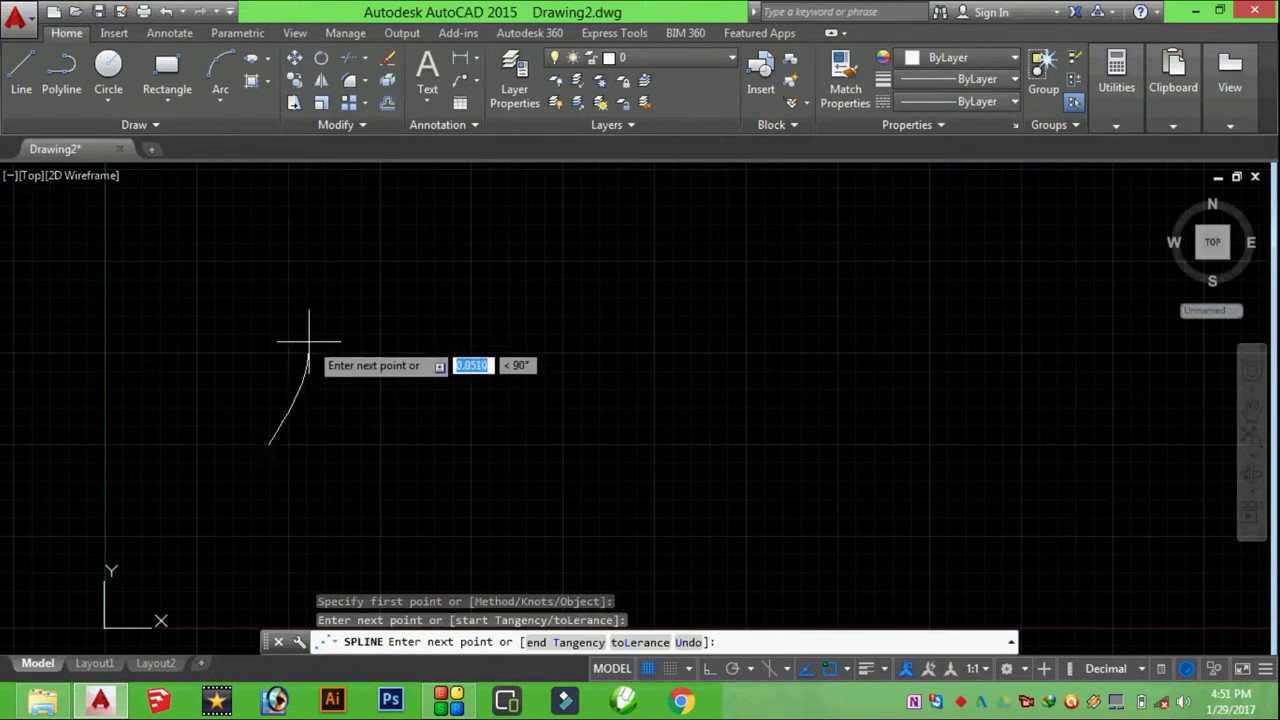
{"action": "left_click", "coordinate": [392, 263]}
{"action": "left_click", "coordinate": [455, 268]}
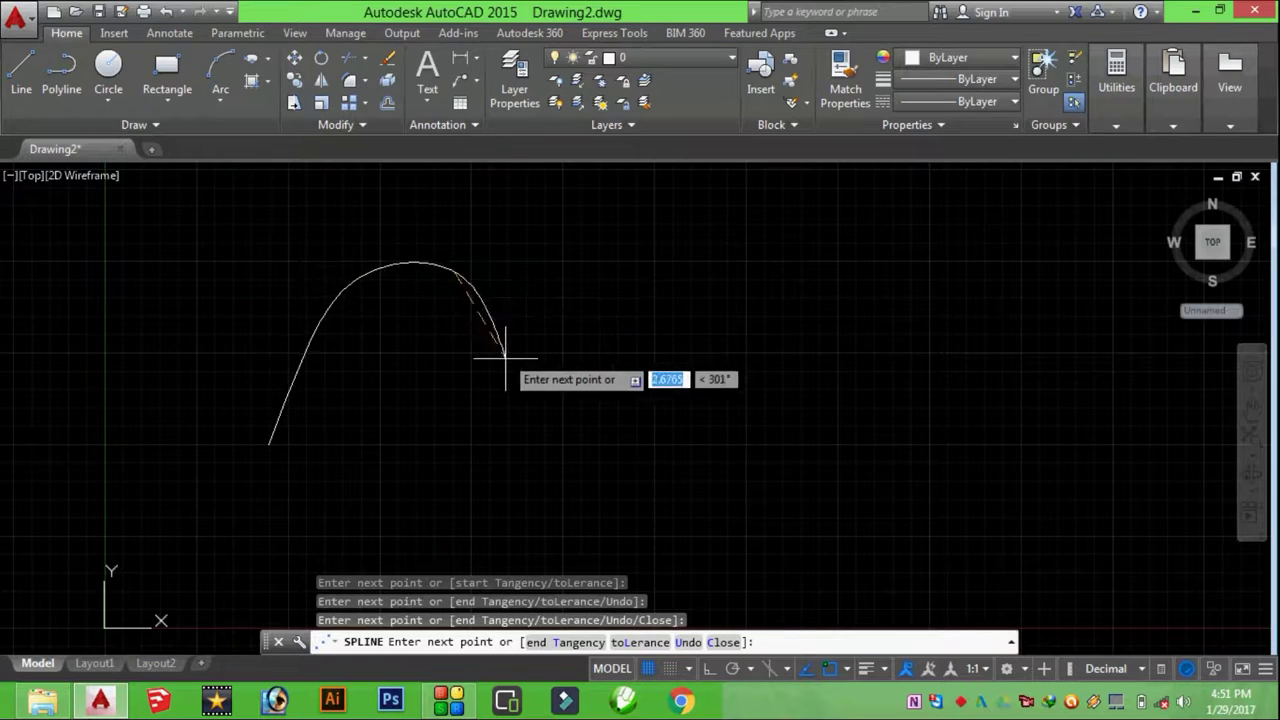
{"action": "left_click", "coordinate": [541, 411]}
Continue the spline over the second peak, around the lower left, and back to its start
{"action": "left_click", "coordinate": [651, 334]}
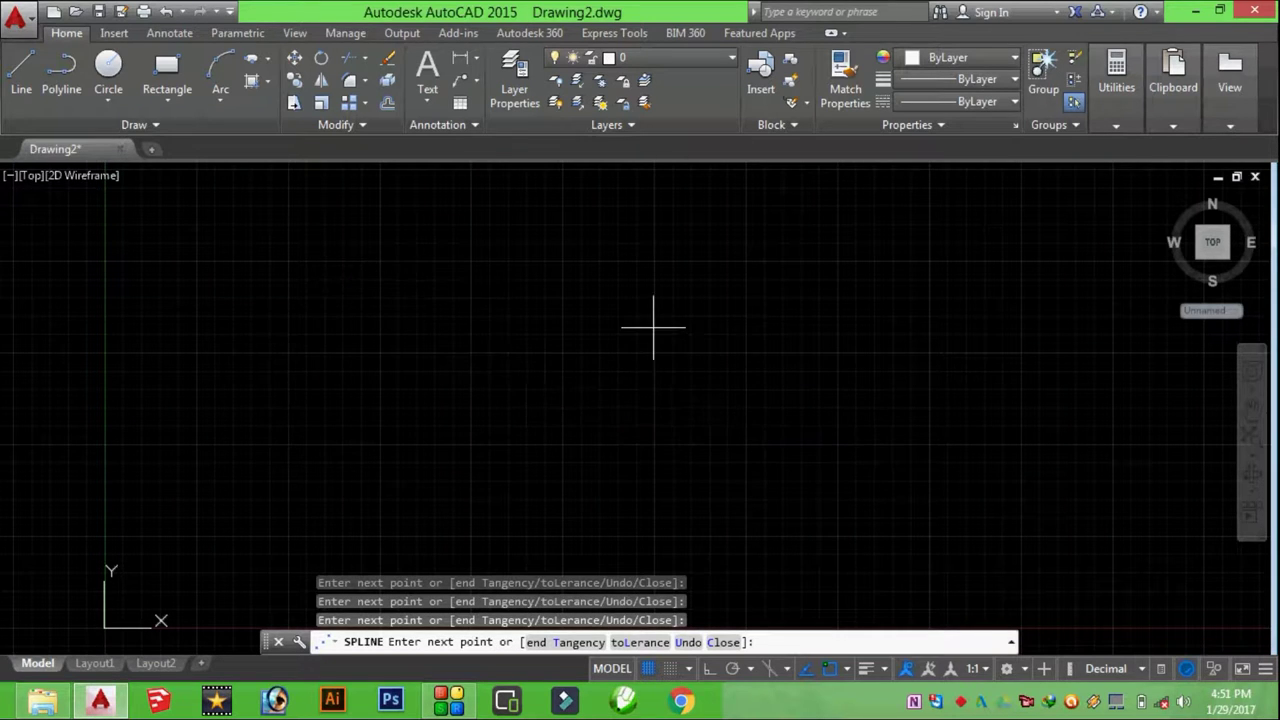
{"action": "left_click", "coordinate": [697, 248]}
{"action": "left_click", "coordinate": [806, 260]}
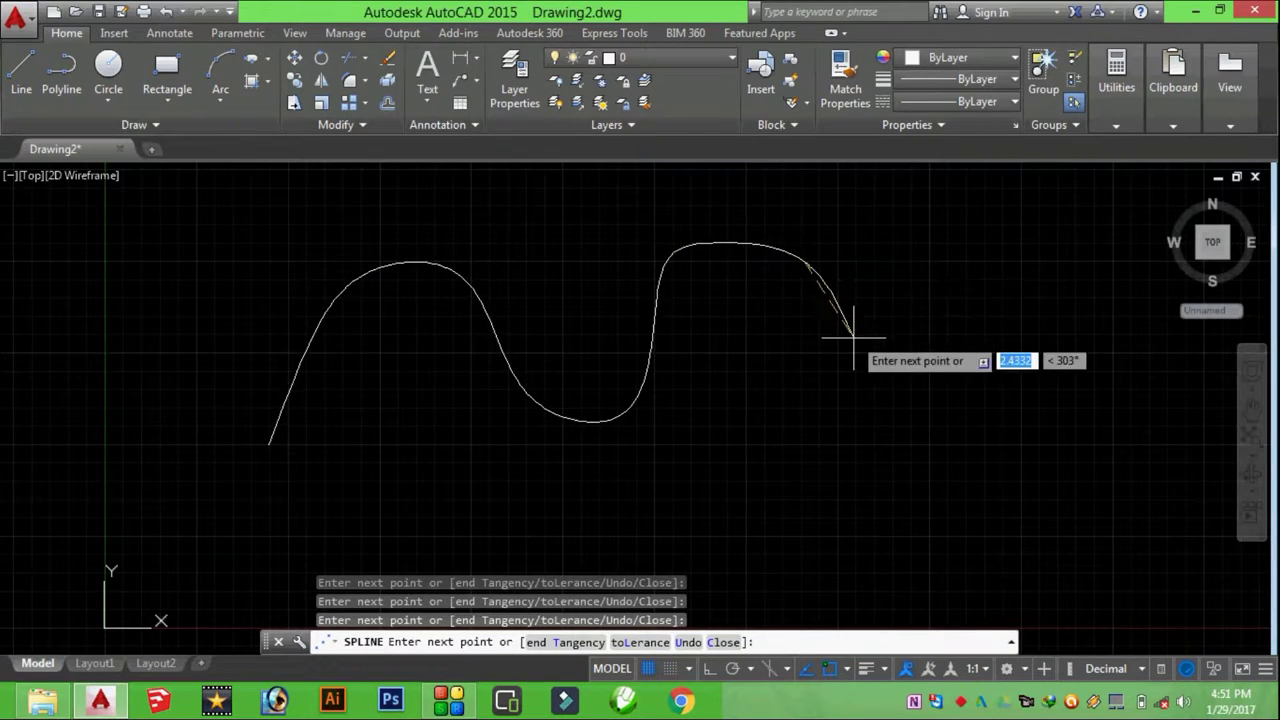
{"action": "left_click", "coordinate": [873, 428]}
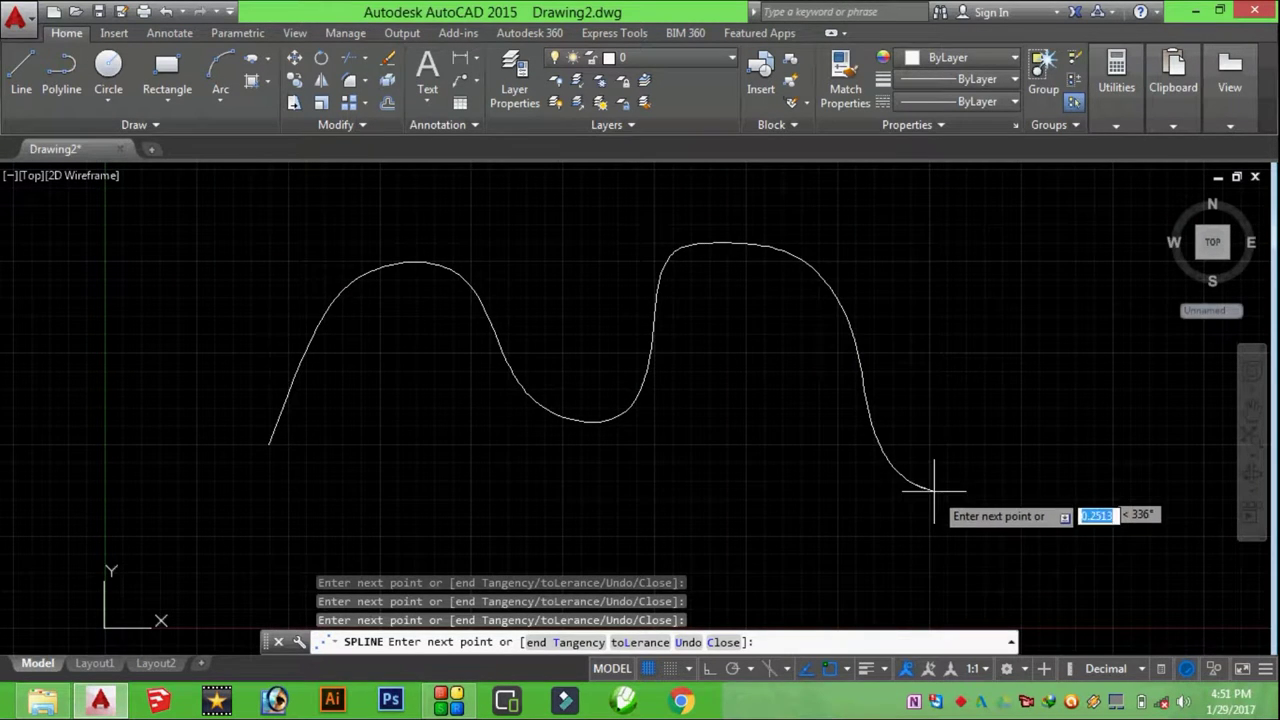
{"action": "left_click", "coordinate": [990, 507]}
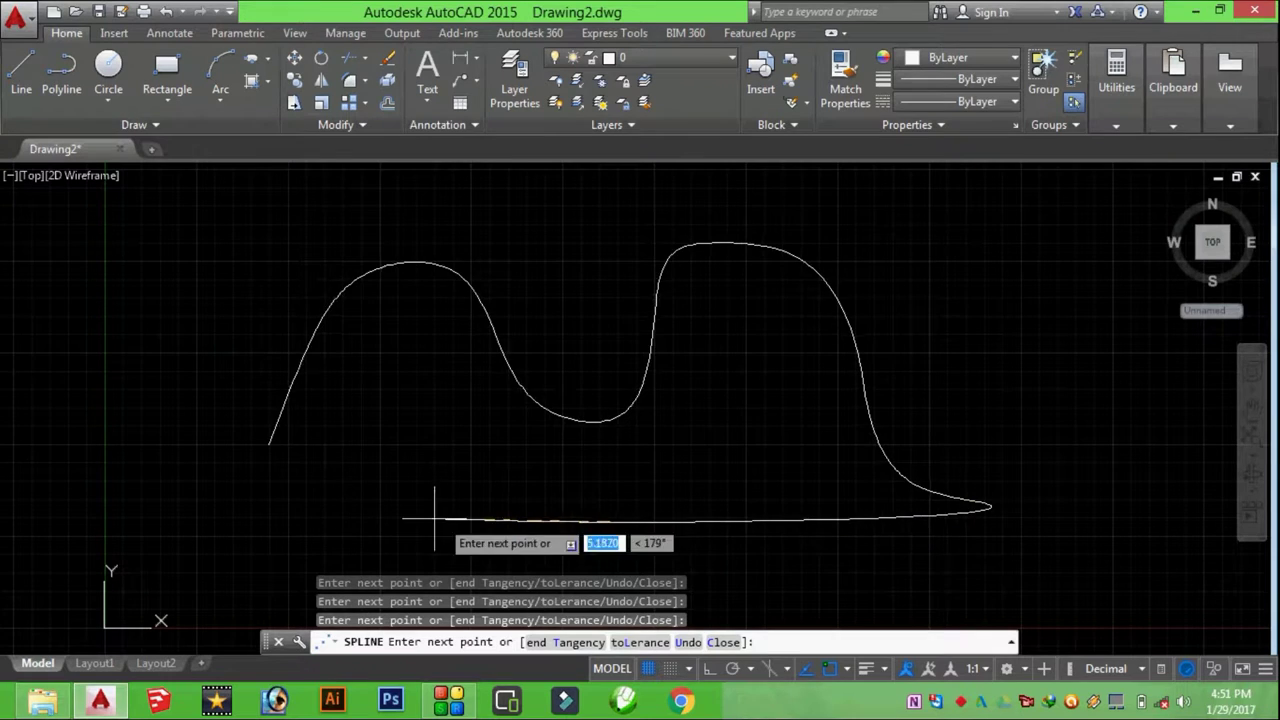
{"action": "left_click", "coordinate": [185, 455]}
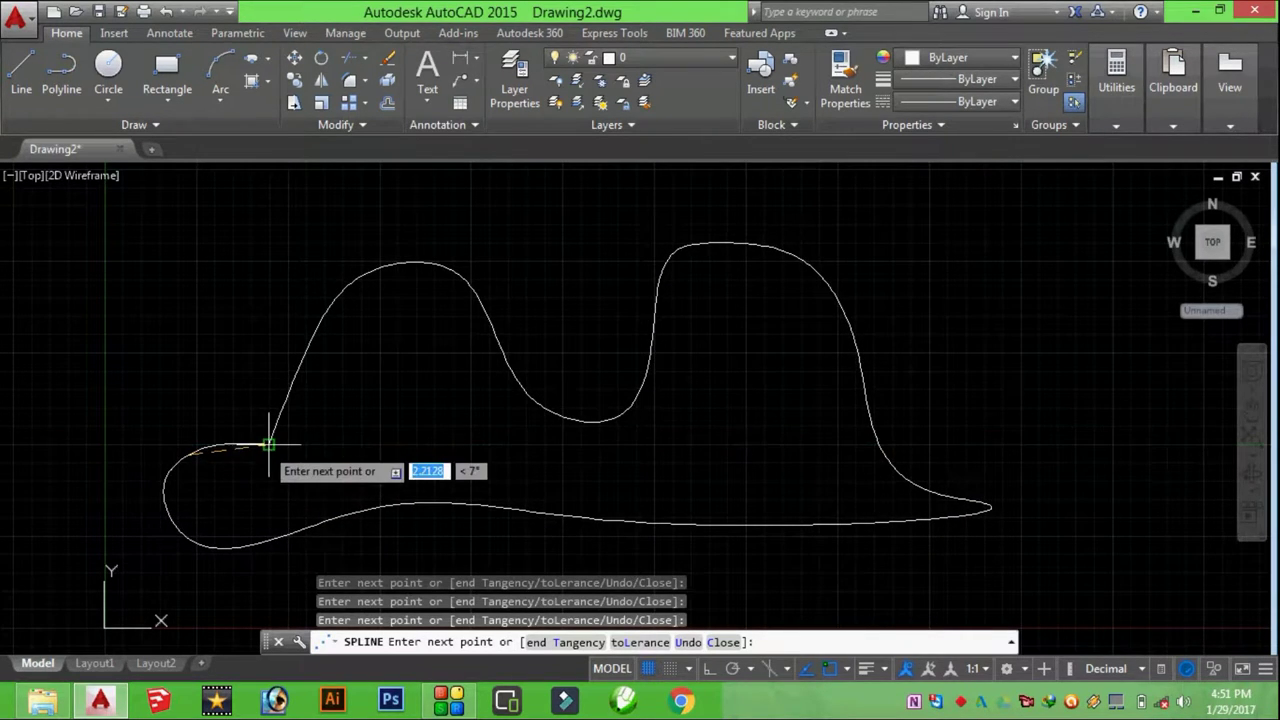
{"action": "left_click", "coordinate": [268, 444]}
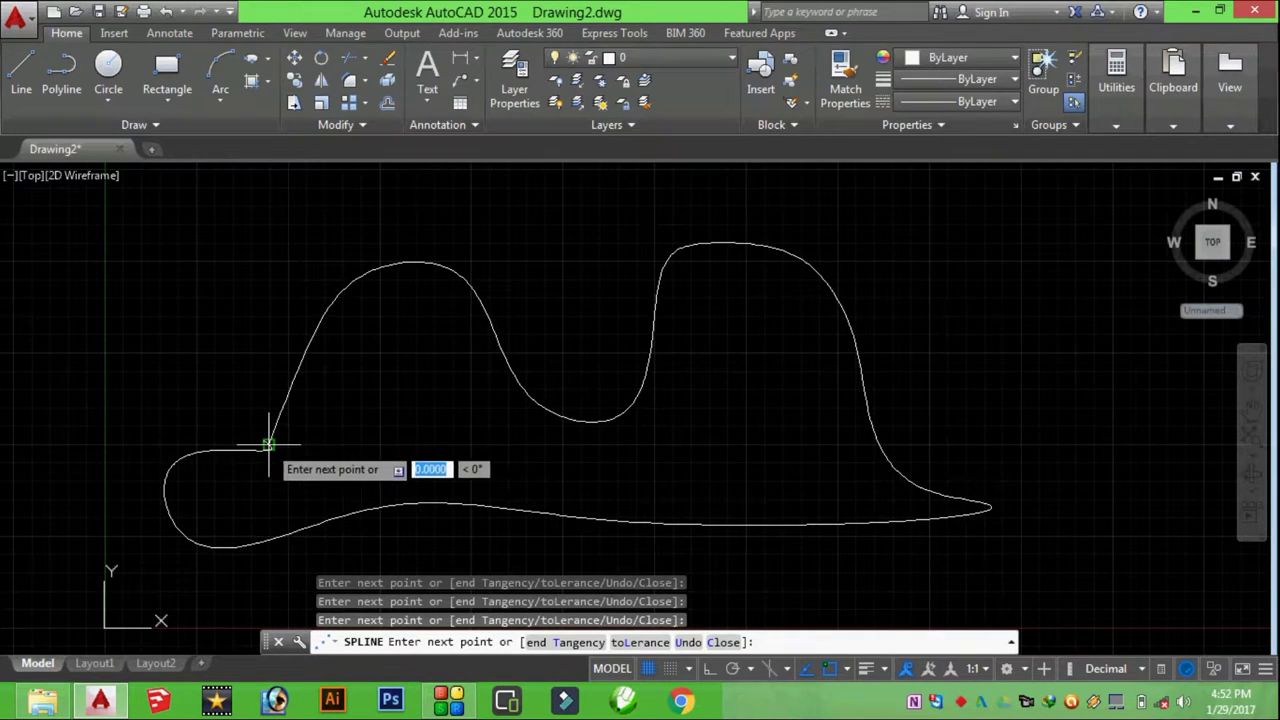
{"action": "key", "text": "Return"}
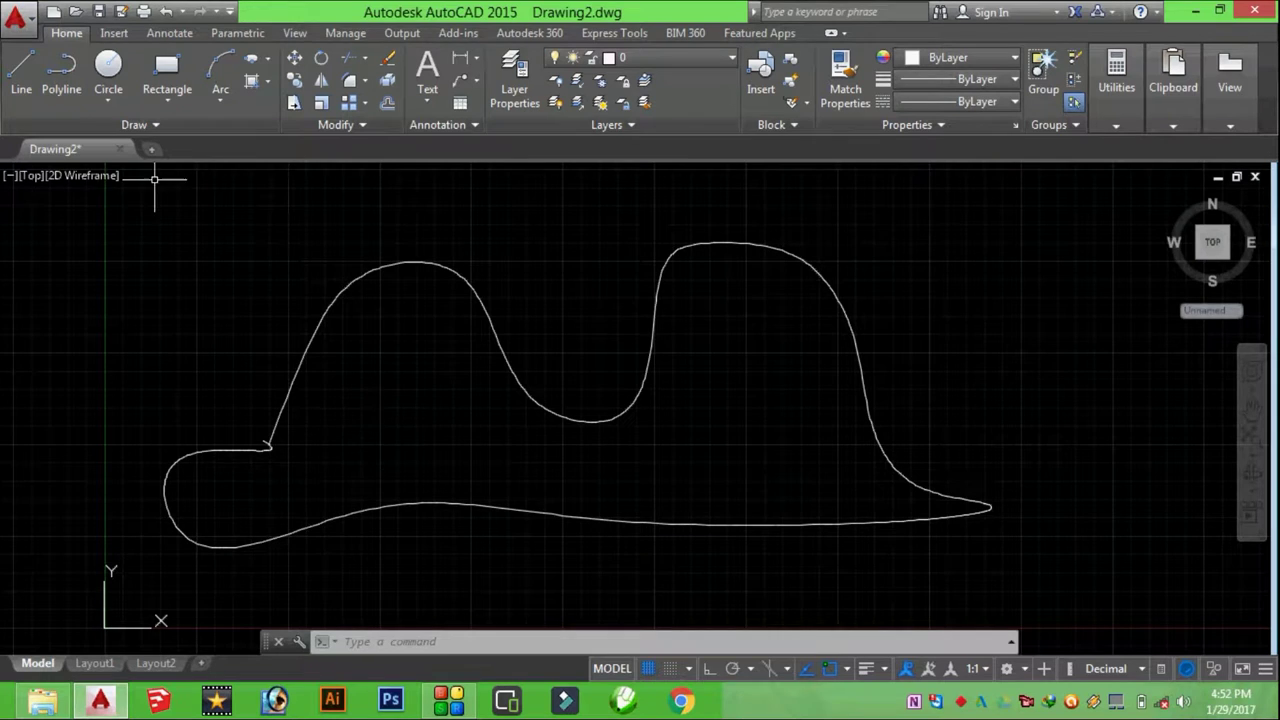
Expand the Draw panel's slide-out of extra drawing tools
{"action": "left_click", "coordinate": [157, 124]}
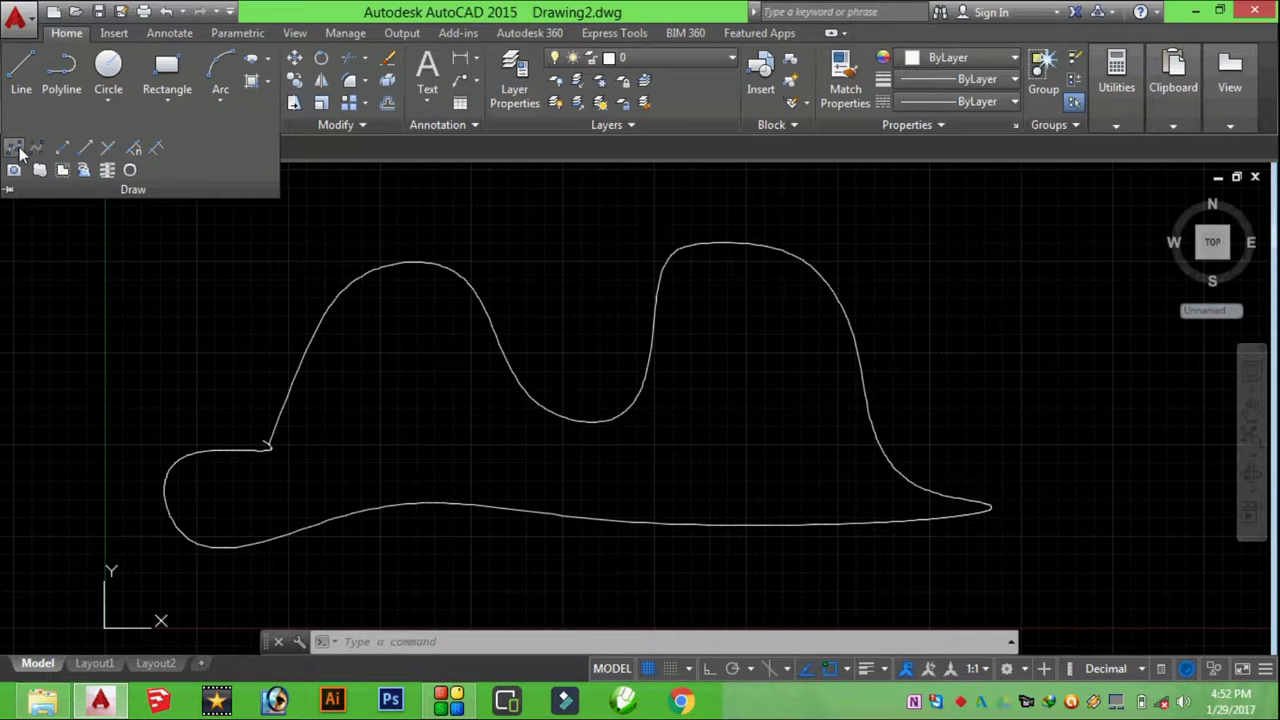
Drag the spline's left-peak fit points up, outward and inward to form a rounder left lobe
{"action": "left_click", "coordinate": [345, 290]}
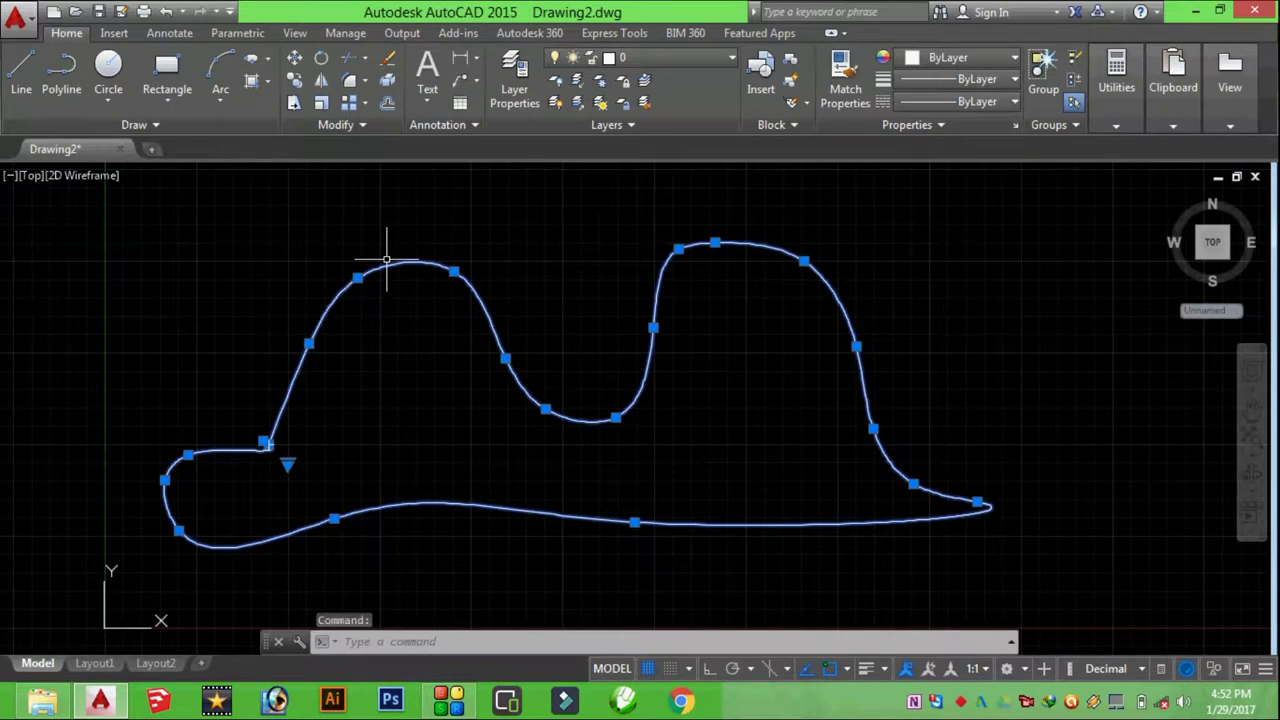
{"action": "left_click", "coordinate": [454, 270]}
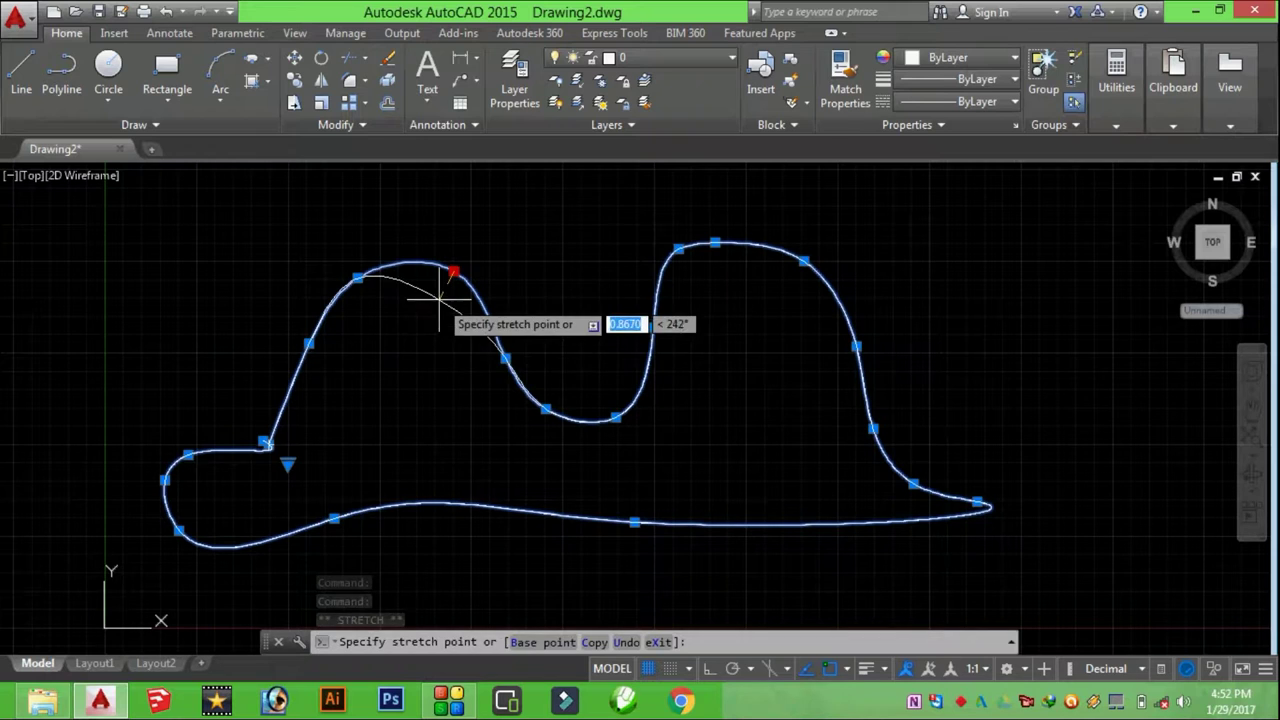
{"action": "left_click", "coordinate": [463, 229]}
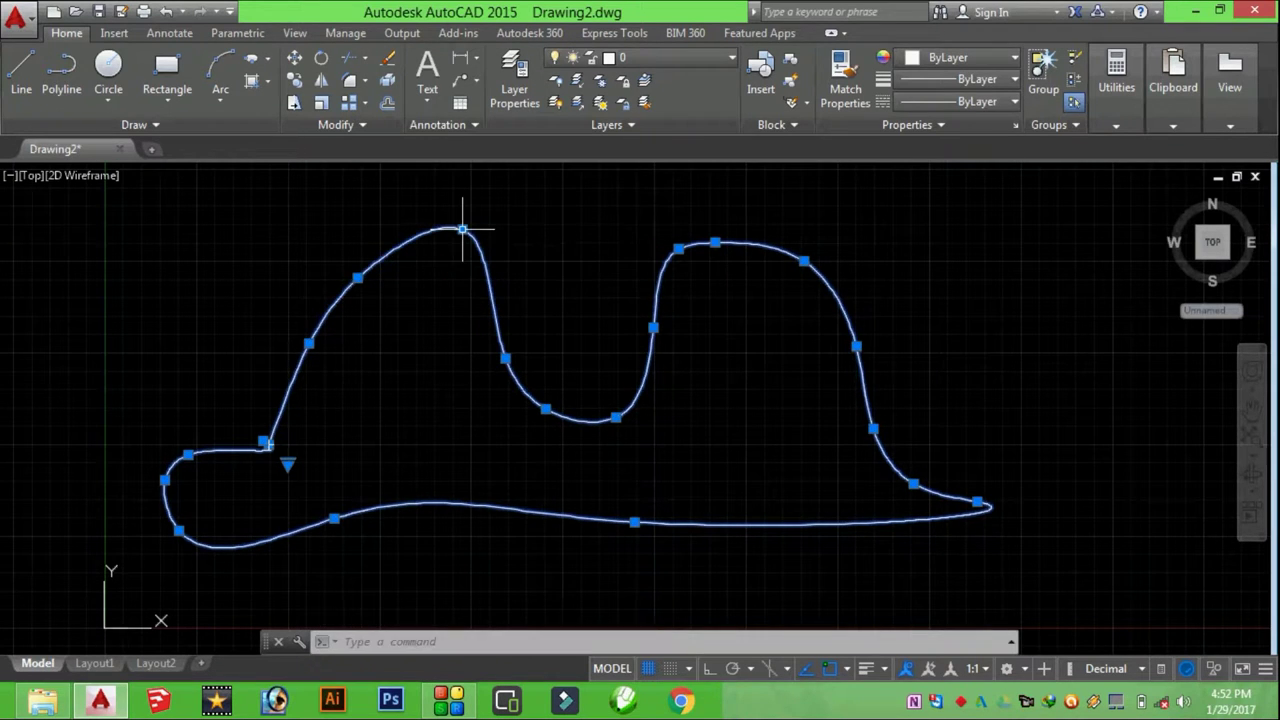
{"action": "left_click", "coordinate": [357, 277]}
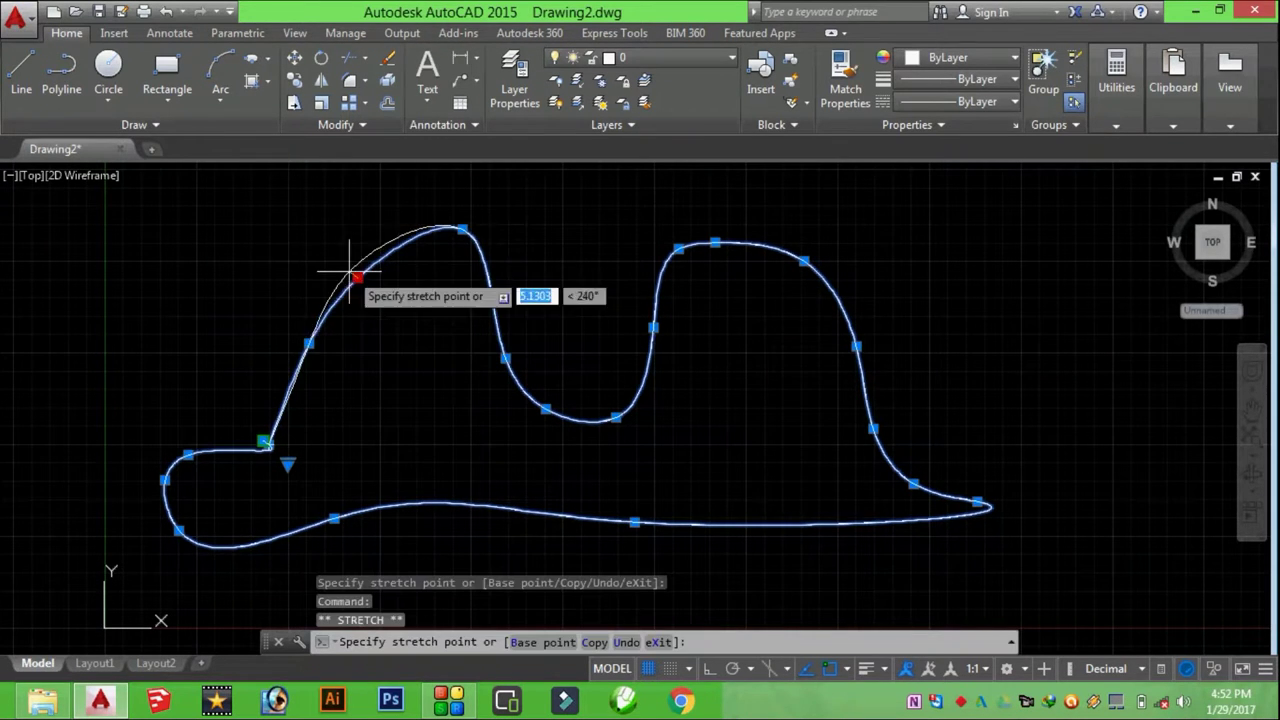
{"action": "left_click", "coordinate": [297, 270]}
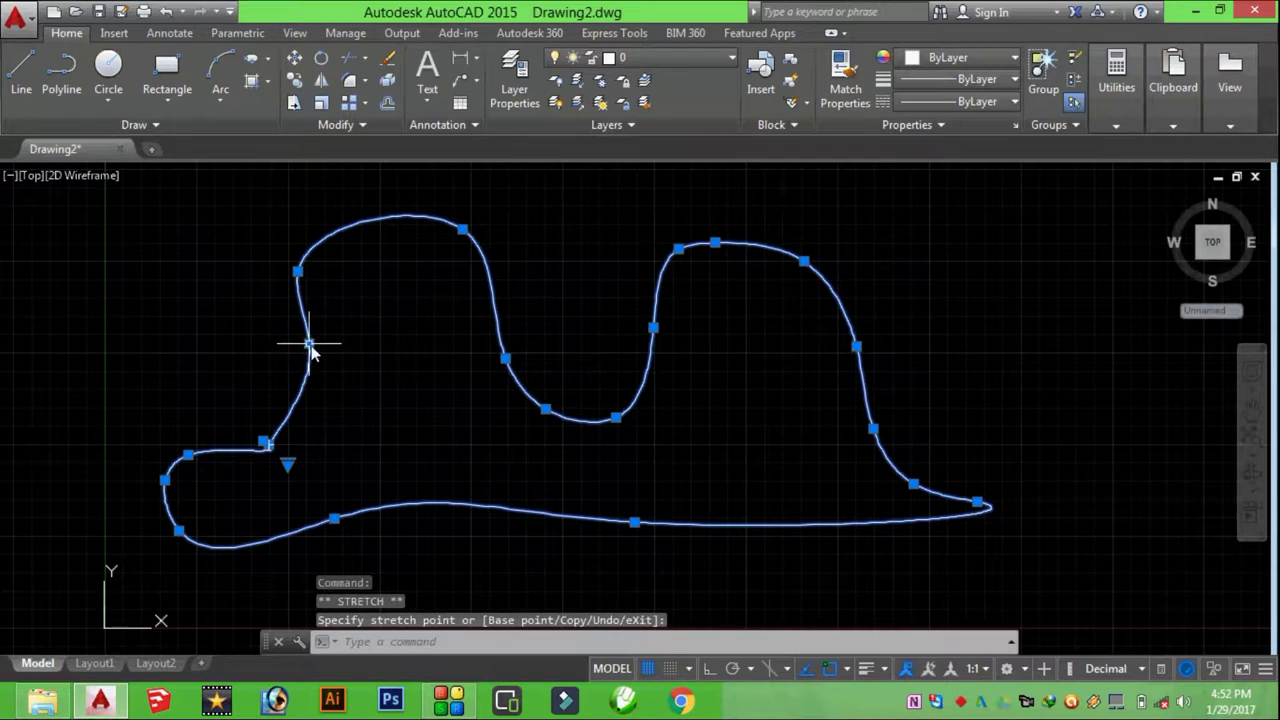
{"action": "left_click", "coordinate": [342, 349]}
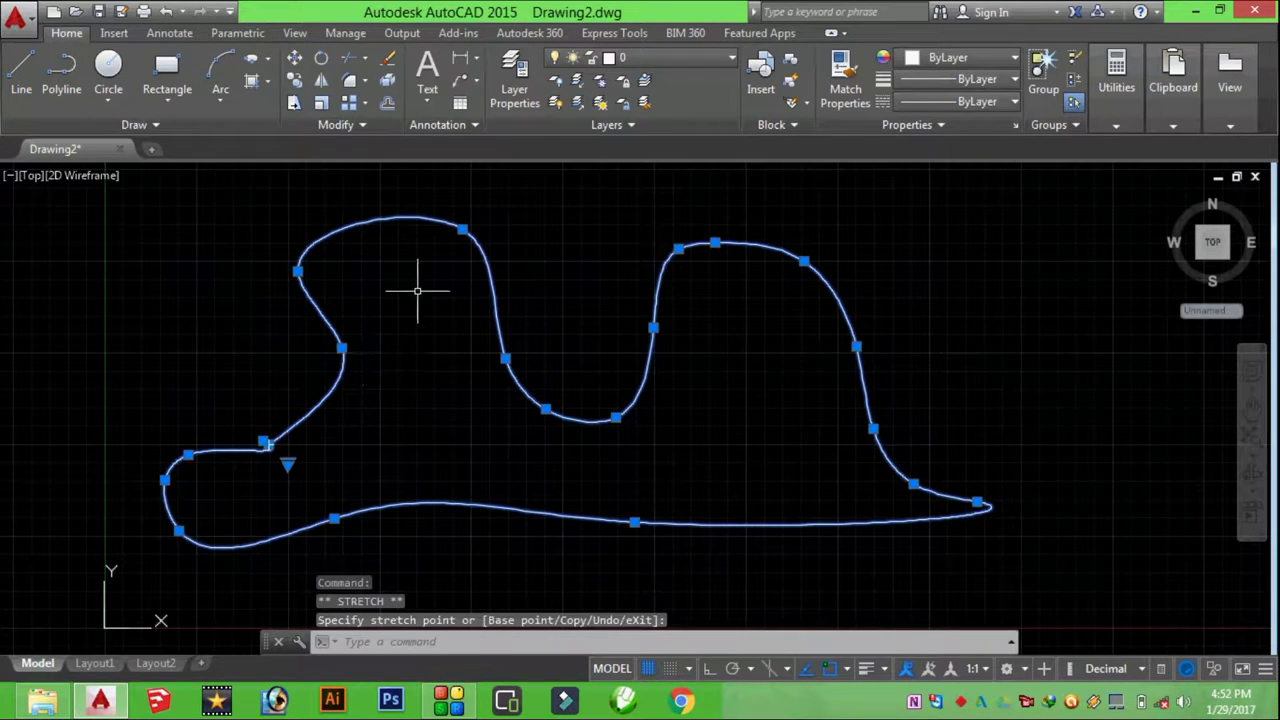
{"action": "key", "text": "Escape"}
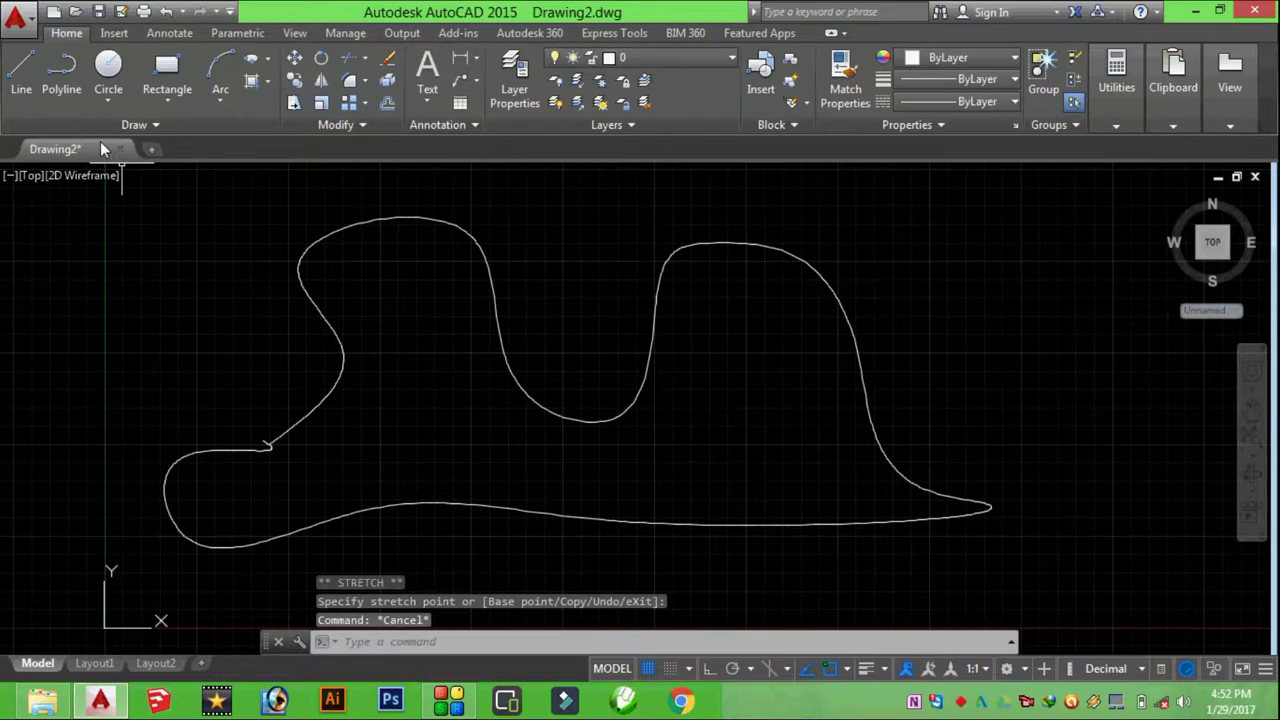
{"action": "left_click", "coordinate": [123, 125]}
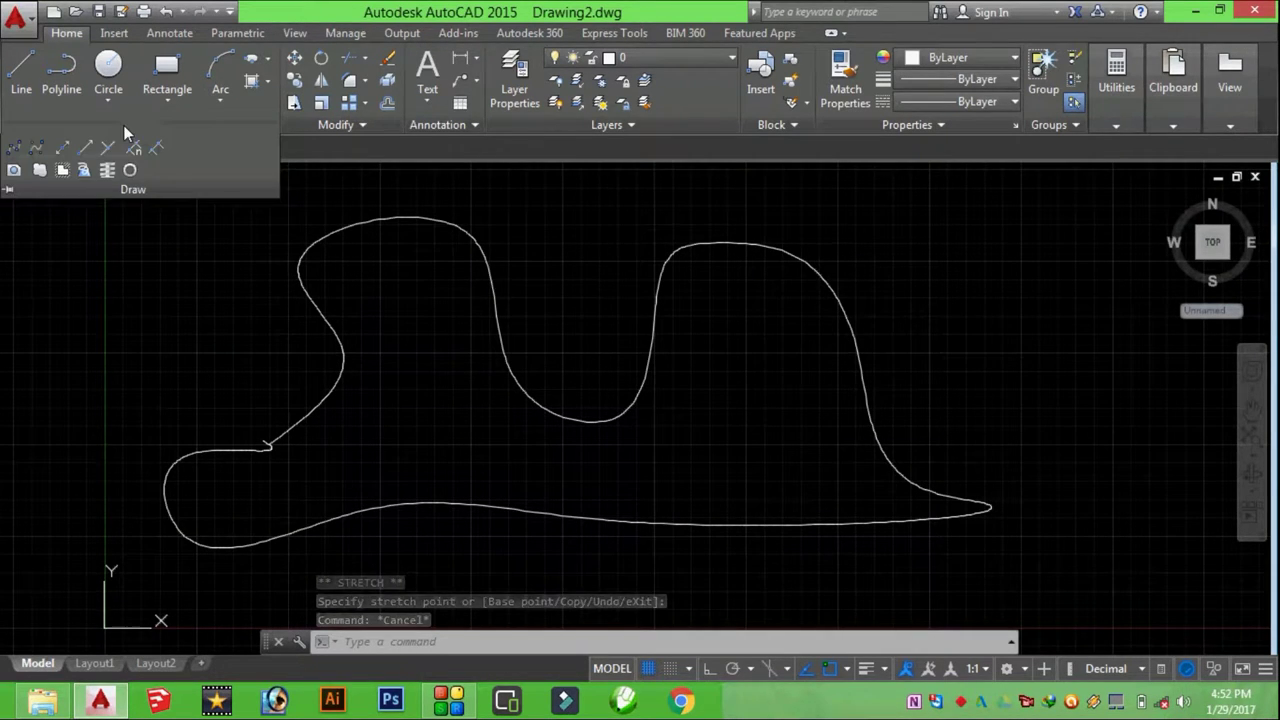
{"action": "left_click", "coordinate": [36, 148]}
{"action": "left_click", "coordinate": [179, 363]}
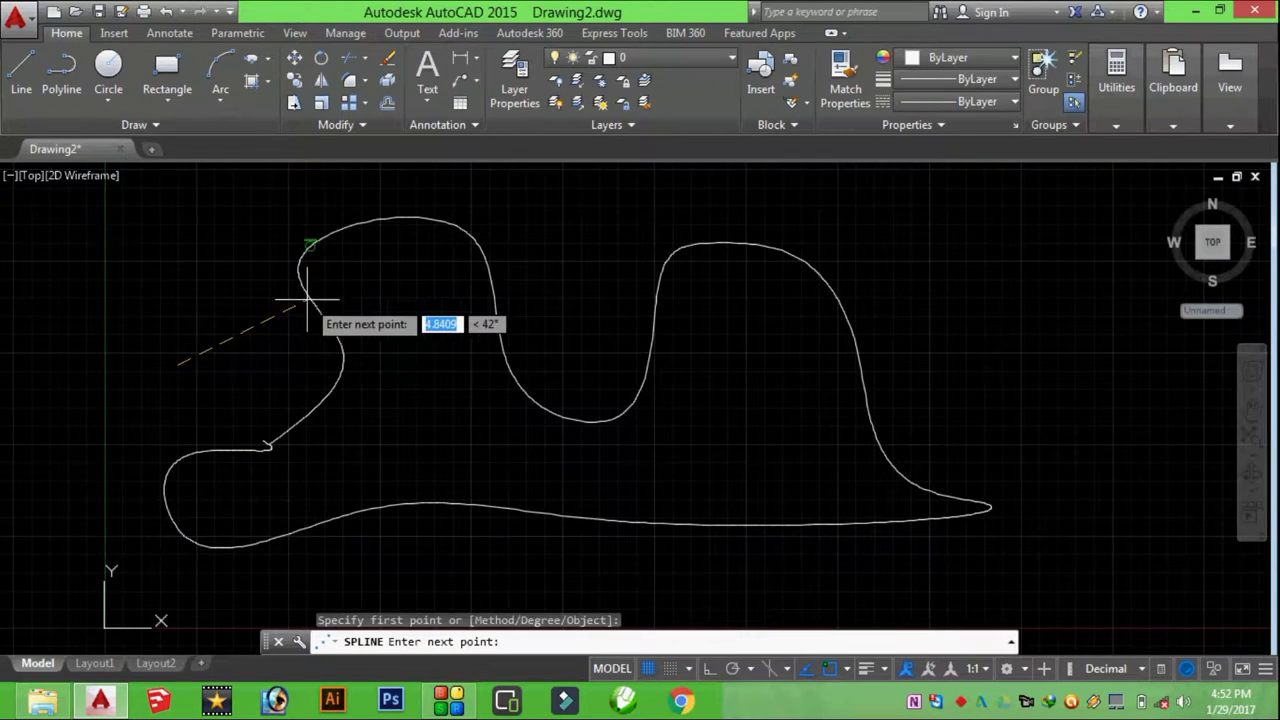
{"action": "left_click", "coordinate": [338, 294]}
{"action": "left_click", "coordinate": [438, 400]}
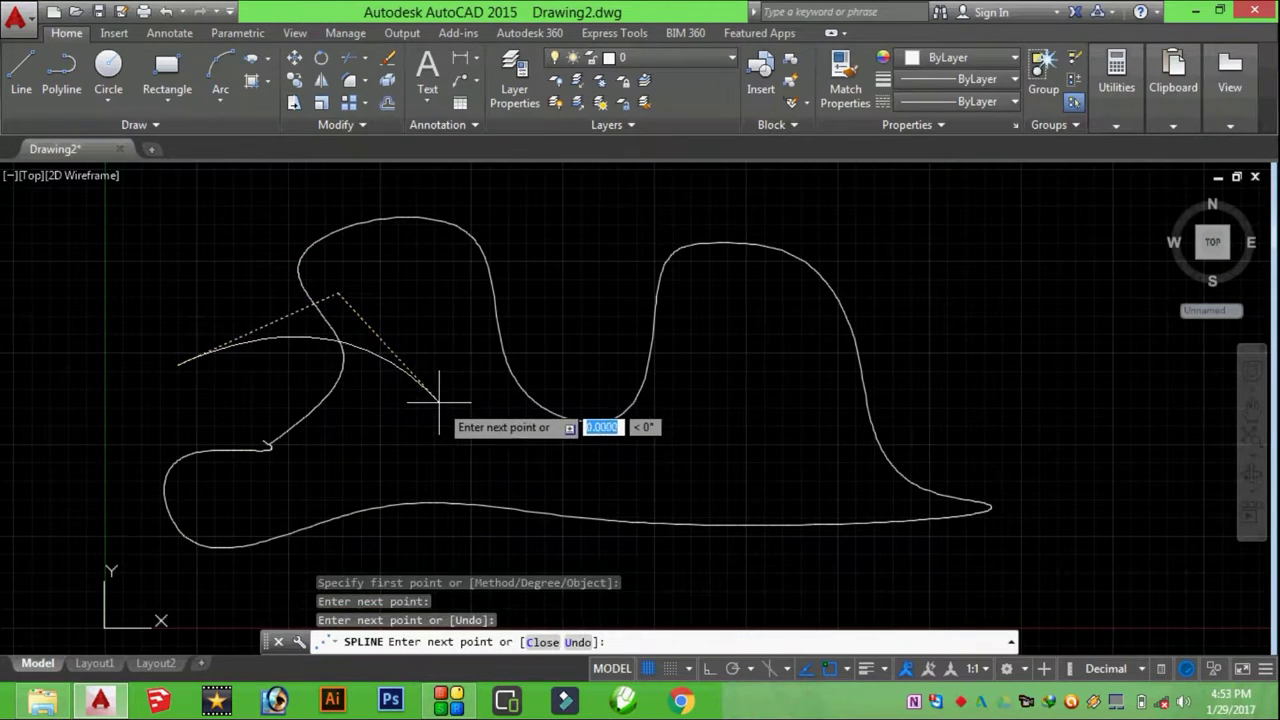
{"action": "left_click", "coordinate": [546, 283]}
{"action": "left_click", "coordinate": [613, 258]}
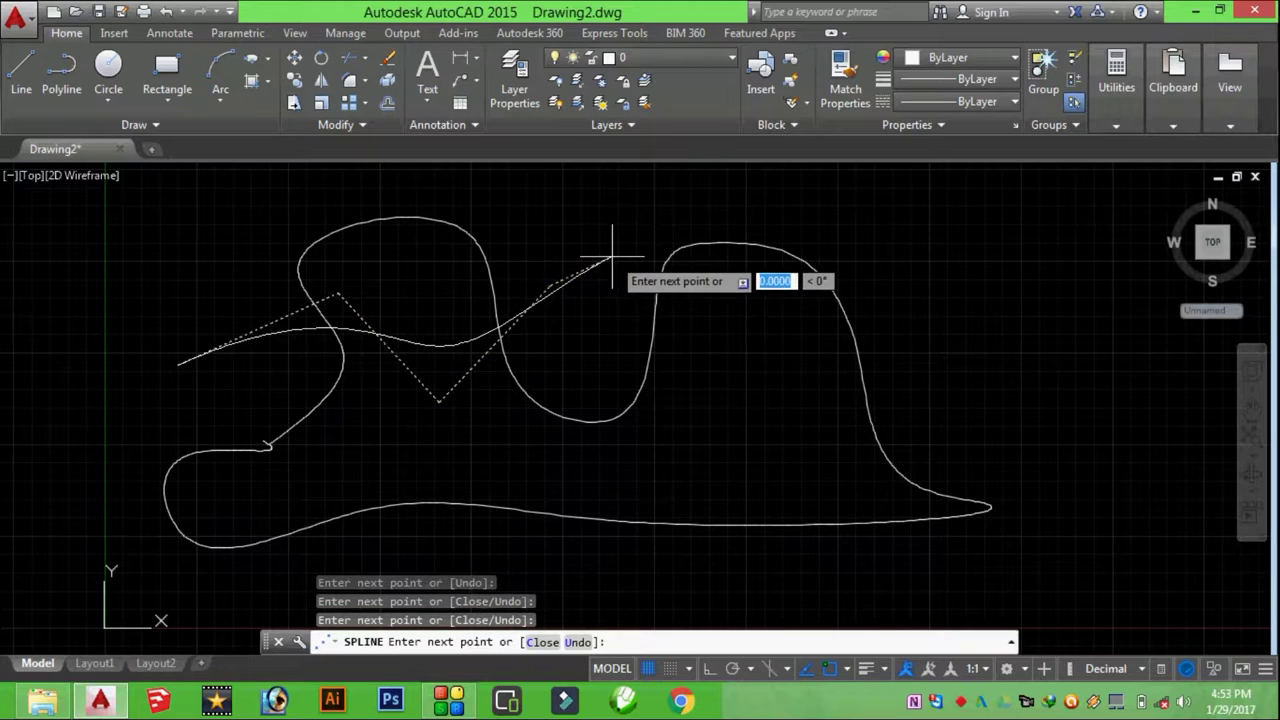
{"action": "left_click", "coordinate": [716, 364]}
{"action": "left_click", "coordinate": [891, 275]}
{"action": "left_click", "coordinate": [981, 323]}
{"action": "left_click", "coordinate": [1076, 470]}
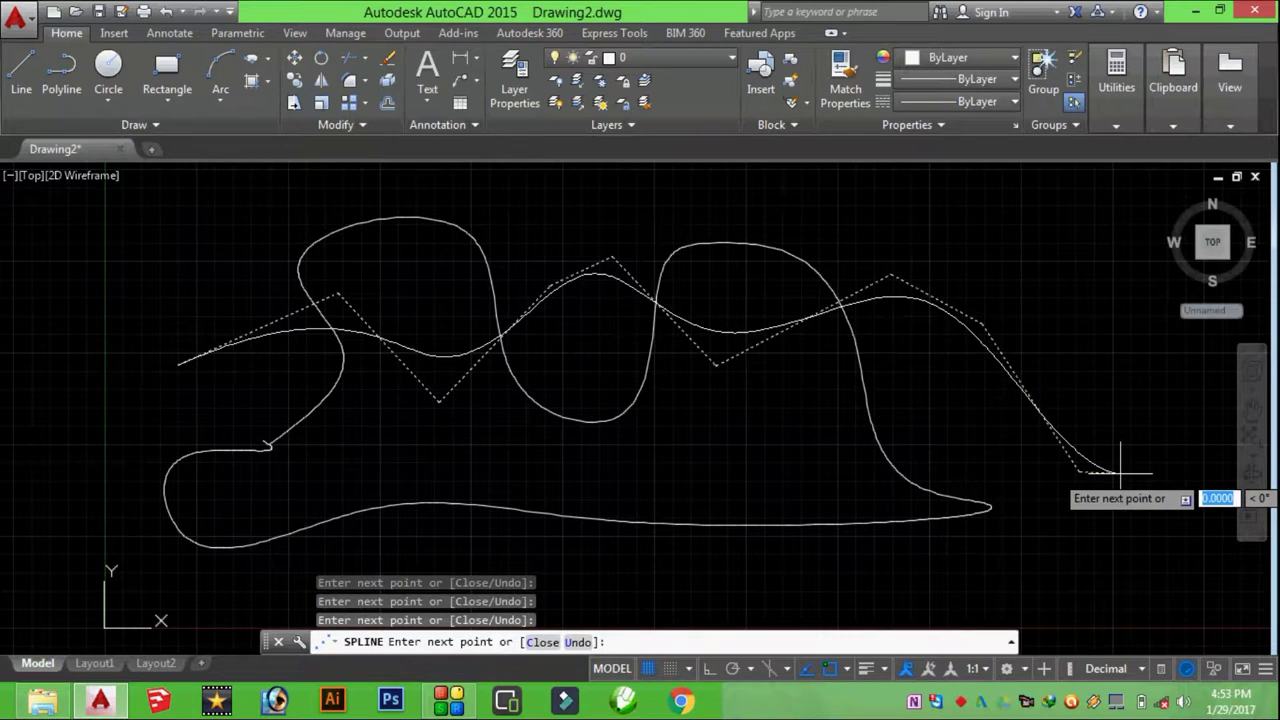
{"action": "key", "text": "Escape"}
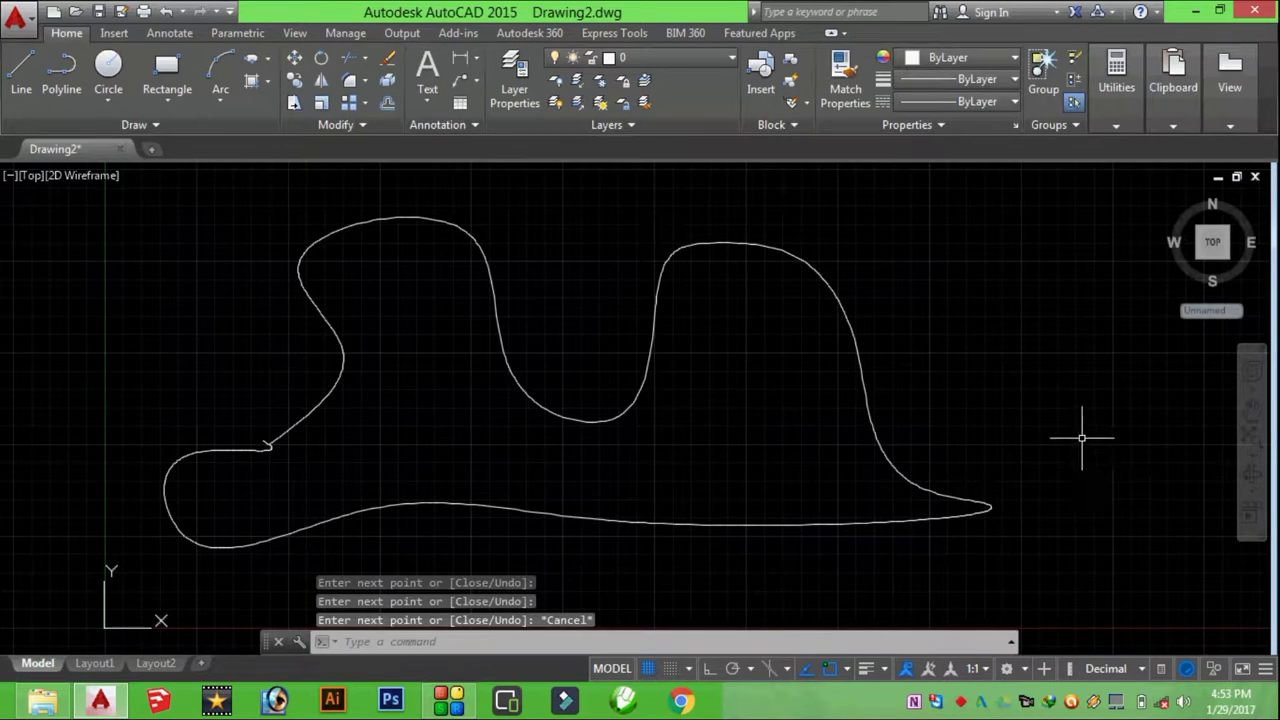
Start a control-vertex spline and place vertices across the left and middle of the drawing
{"action": "left_click", "coordinate": [101, 124]}
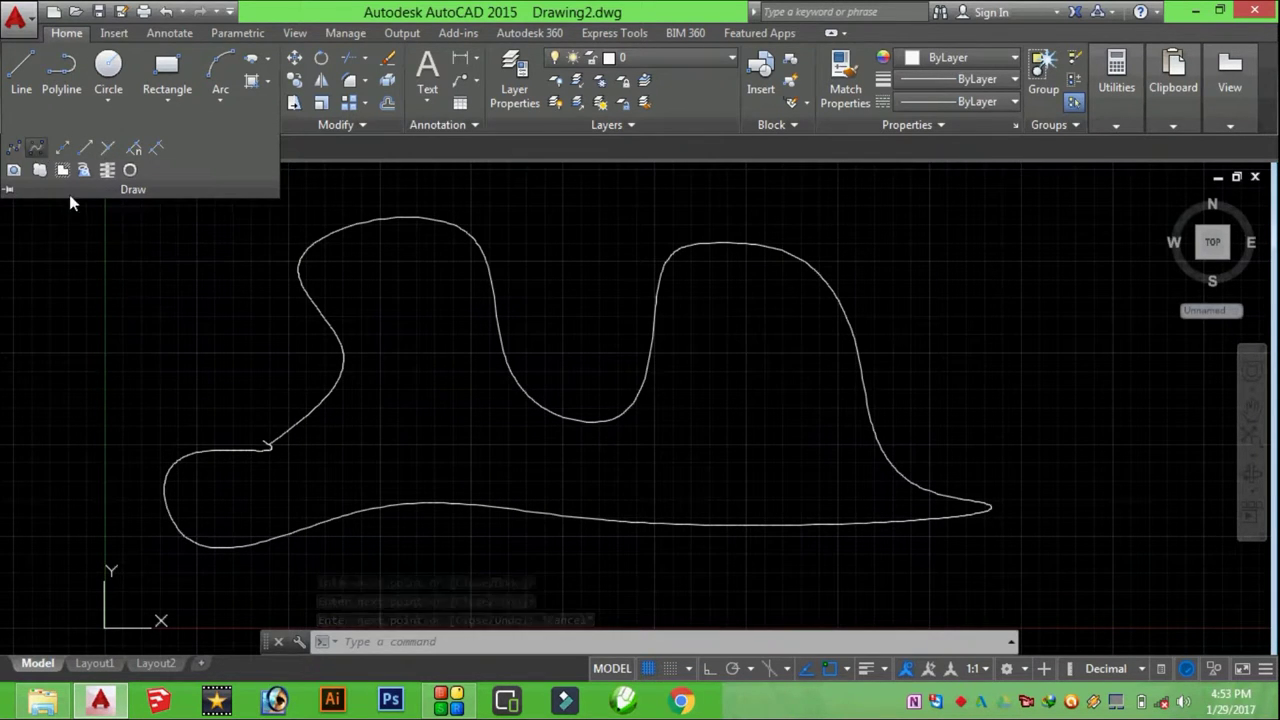
{"action": "left_click", "coordinate": [36, 147]}
{"action": "left_click", "coordinate": [178, 410]}
{"action": "left_click", "coordinate": [250, 265]}
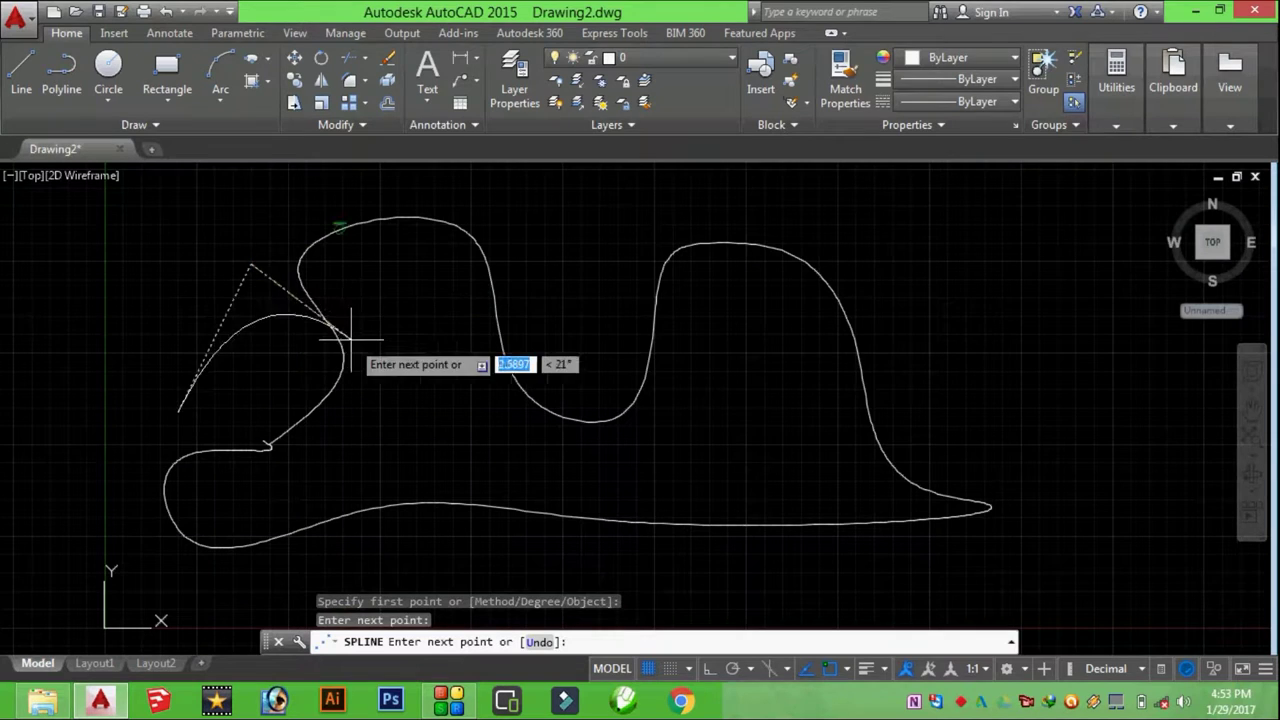
{"action": "left_click", "coordinate": [354, 340]}
{"action": "left_click", "coordinate": [520, 237]}
{"action": "left_click", "coordinate": [593, 308]}
{"action": "left_click", "coordinate": [660, 333]}
Add vertices across the top and down the right, closing the spline at its start point
{"action": "left_click", "coordinate": [702, 343]}
{"action": "left_click", "coordinate": [790, 224]}
{"action": "left_click", "coordinate": [922, 240]}
{"action": "left_click", "coordinate": [1008, 336]}
{"action": "left_click", "coordinate": [1022, 453]}
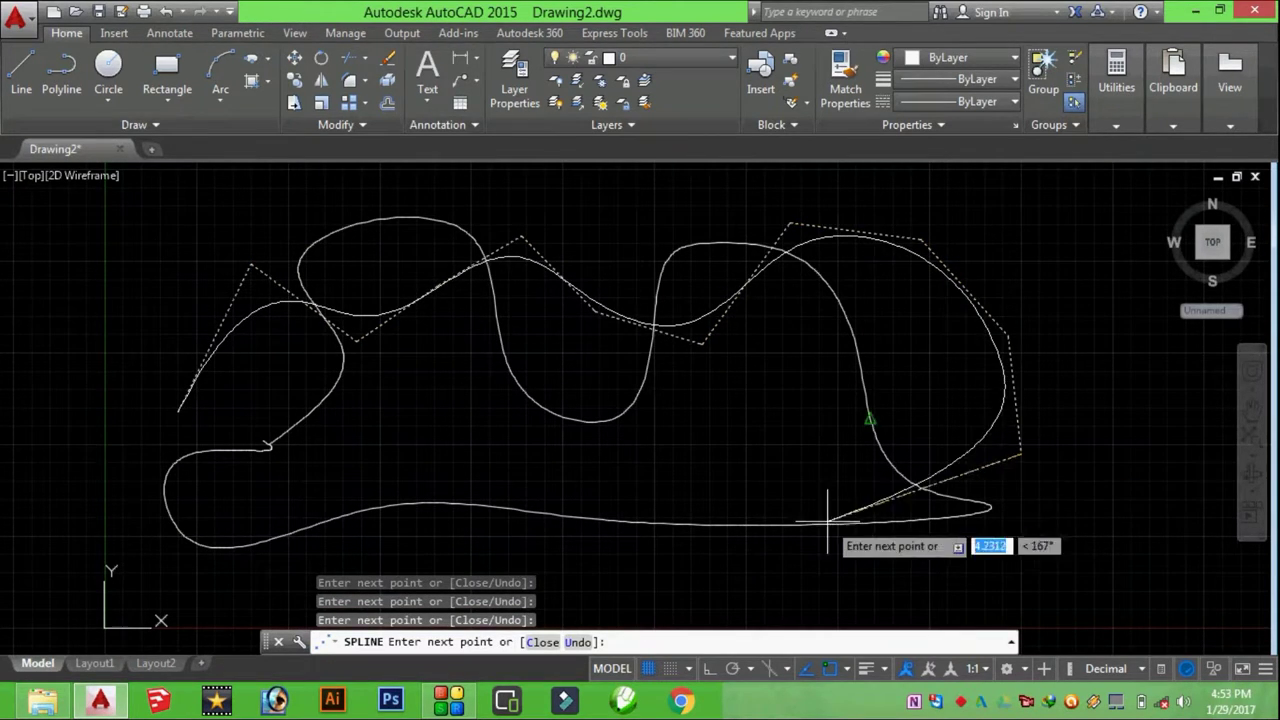
{"action": "left_click", "coordinate": [178, 411]}
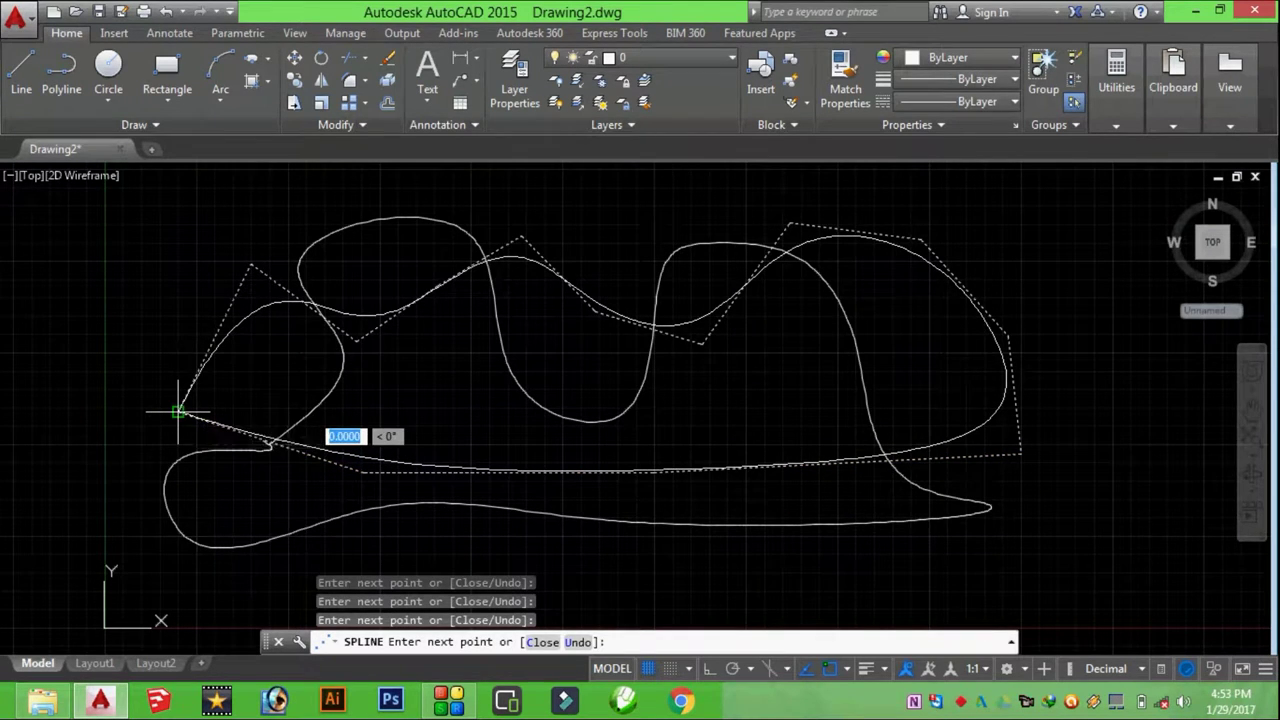
{"action": "key", "text": "Return"}
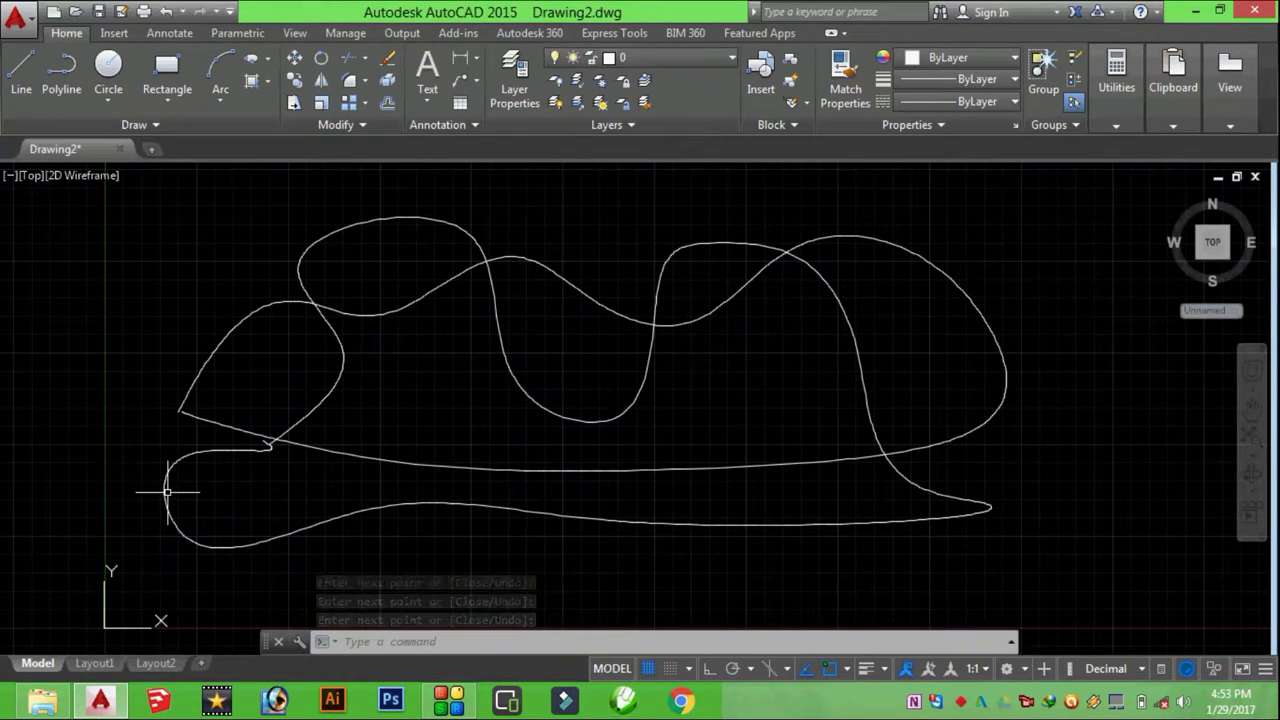
{"action": "left_click", "coordinate": [164, 491]}
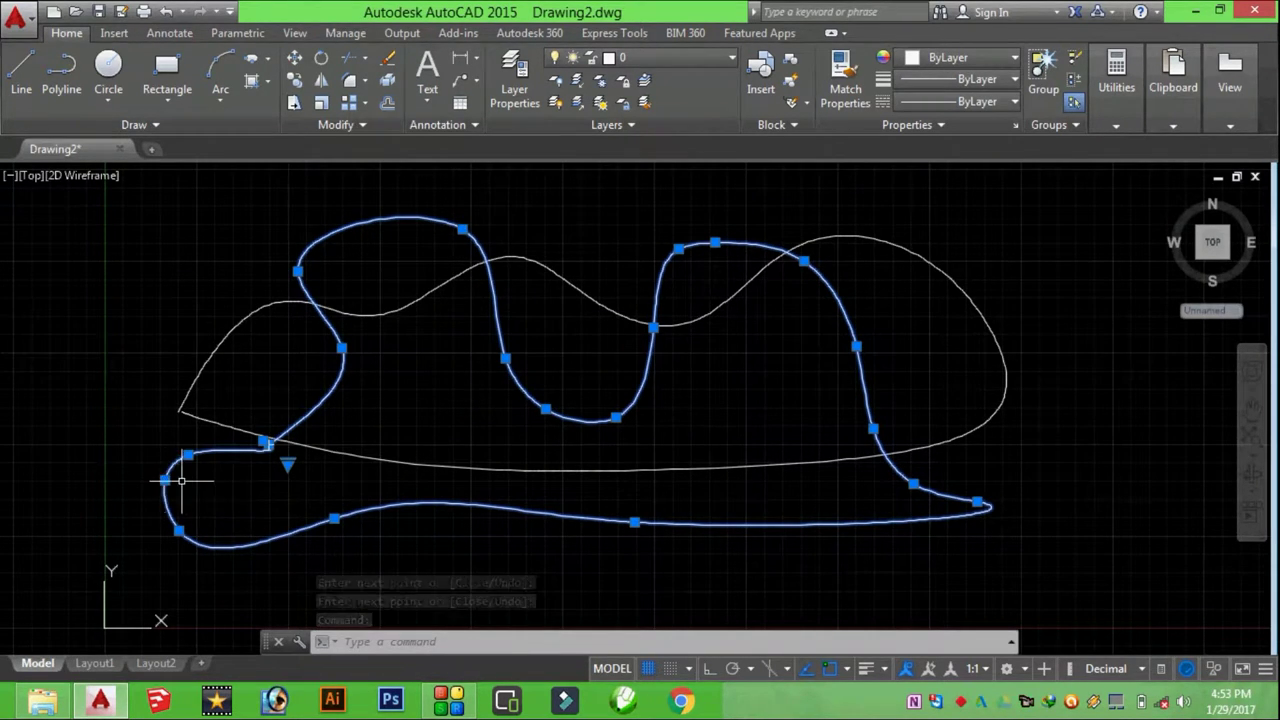
{"action": "key", "text": "Escape"}
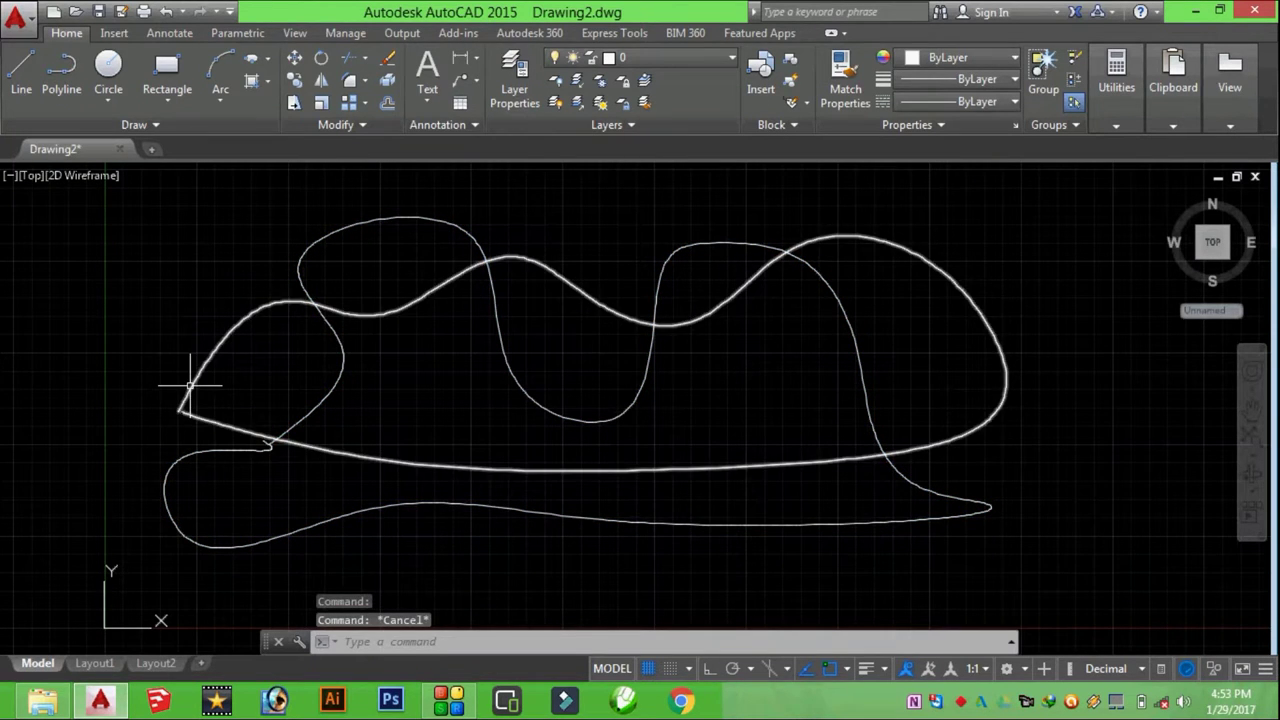
Stretch the outer spline's upper-left control vertex further to the left
{"action": "left_click", "coordinate": [190, 384]}
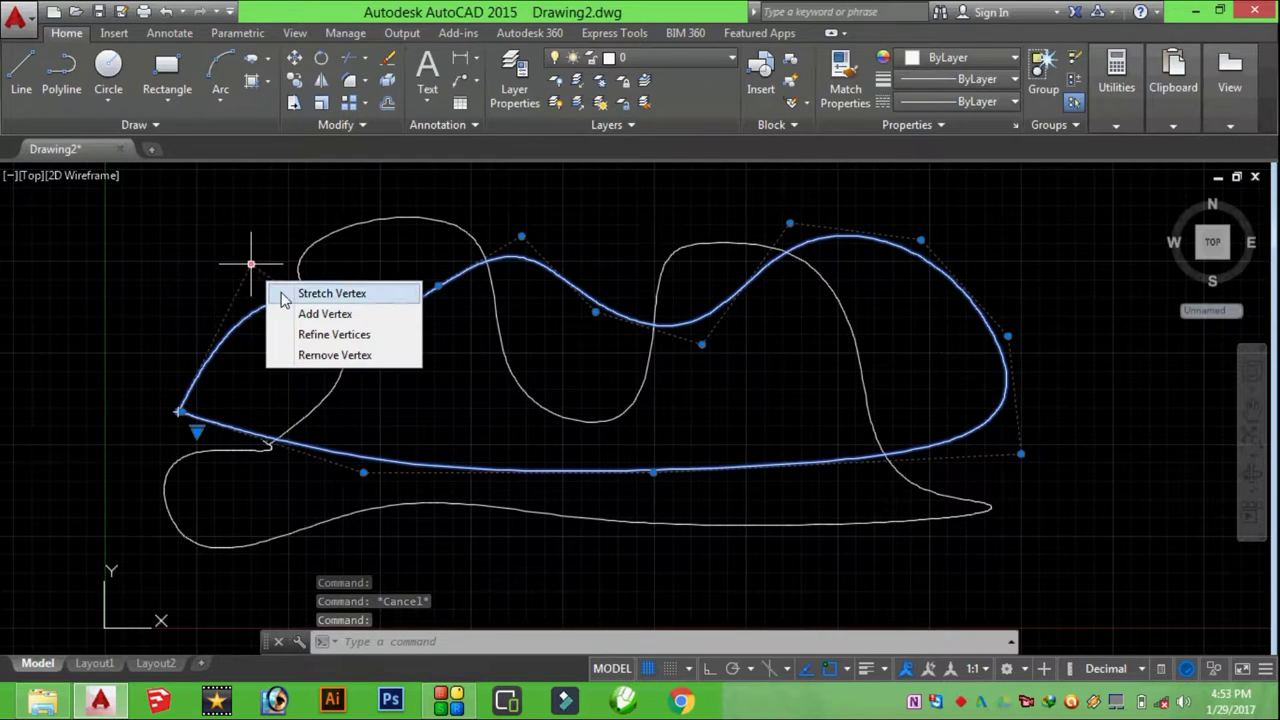
{"action": "left_click", "coordinate": [250, 266]}
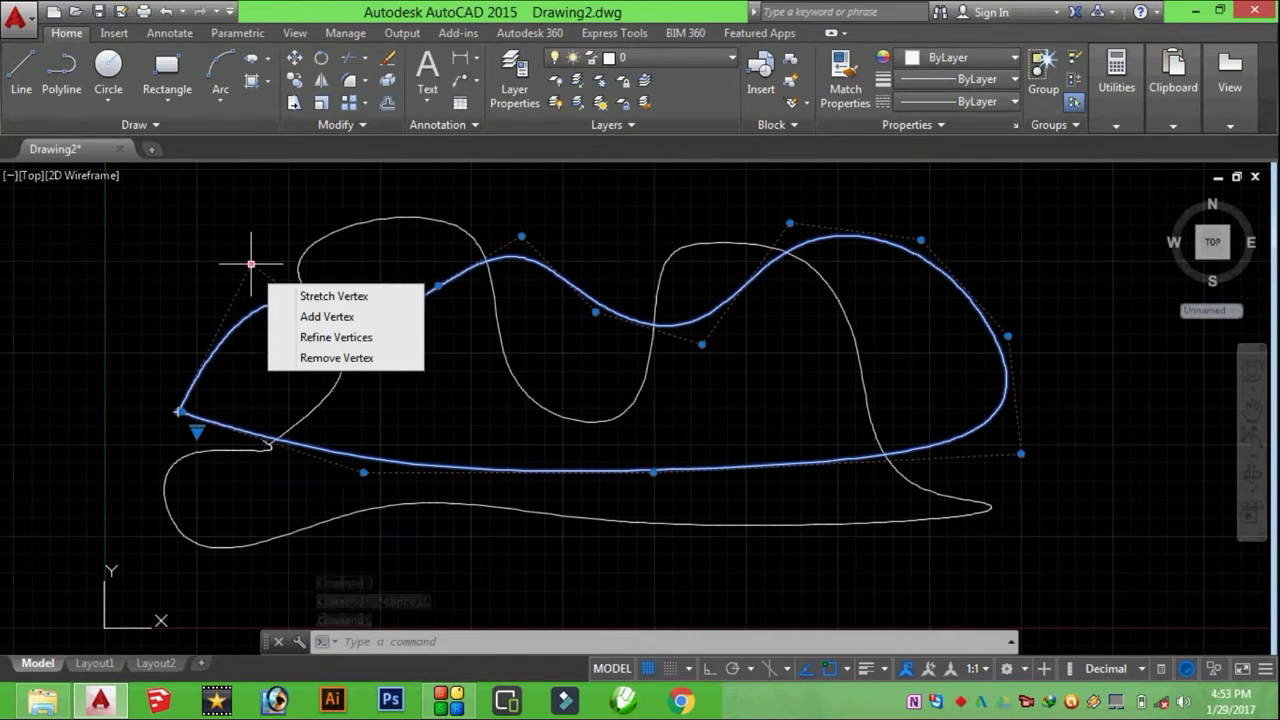
{"action": "left_click", "coordinate": [250, 265]}
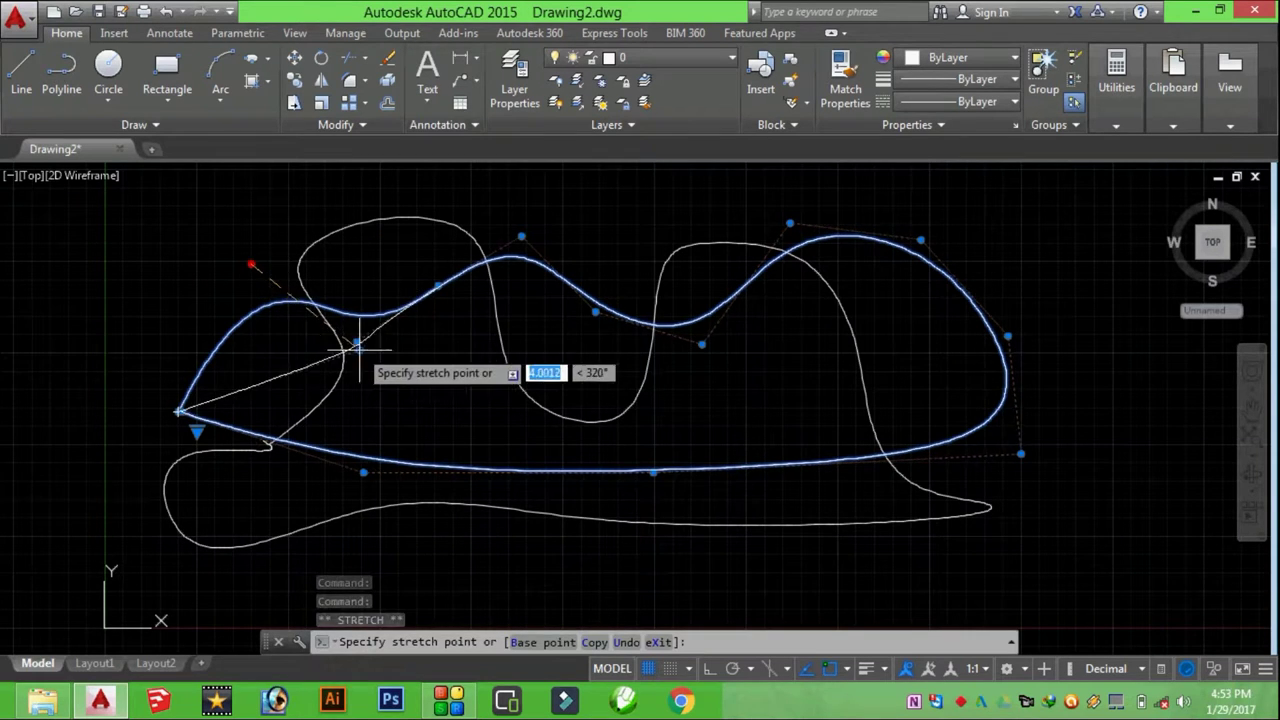
{"action": "left_click", "coordinate": [177, 265]}
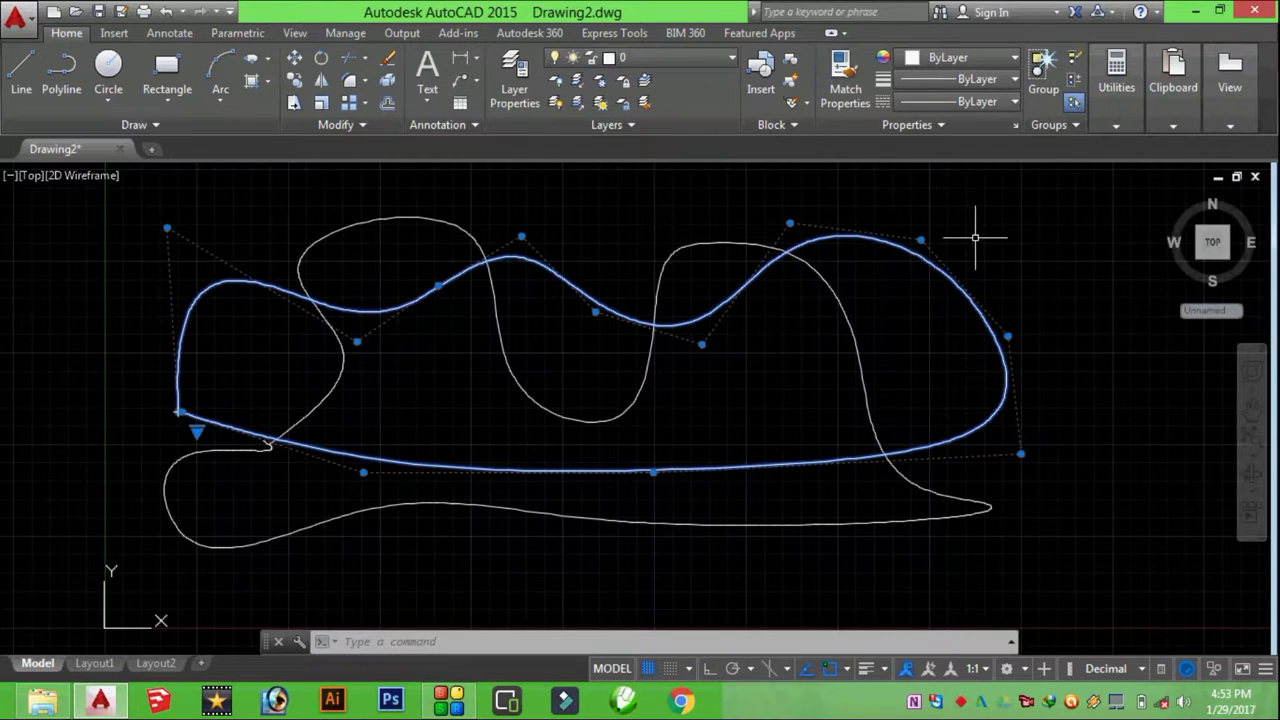
Select everything and delete both splines
{"action": "key", "text": "ctrl+a"}
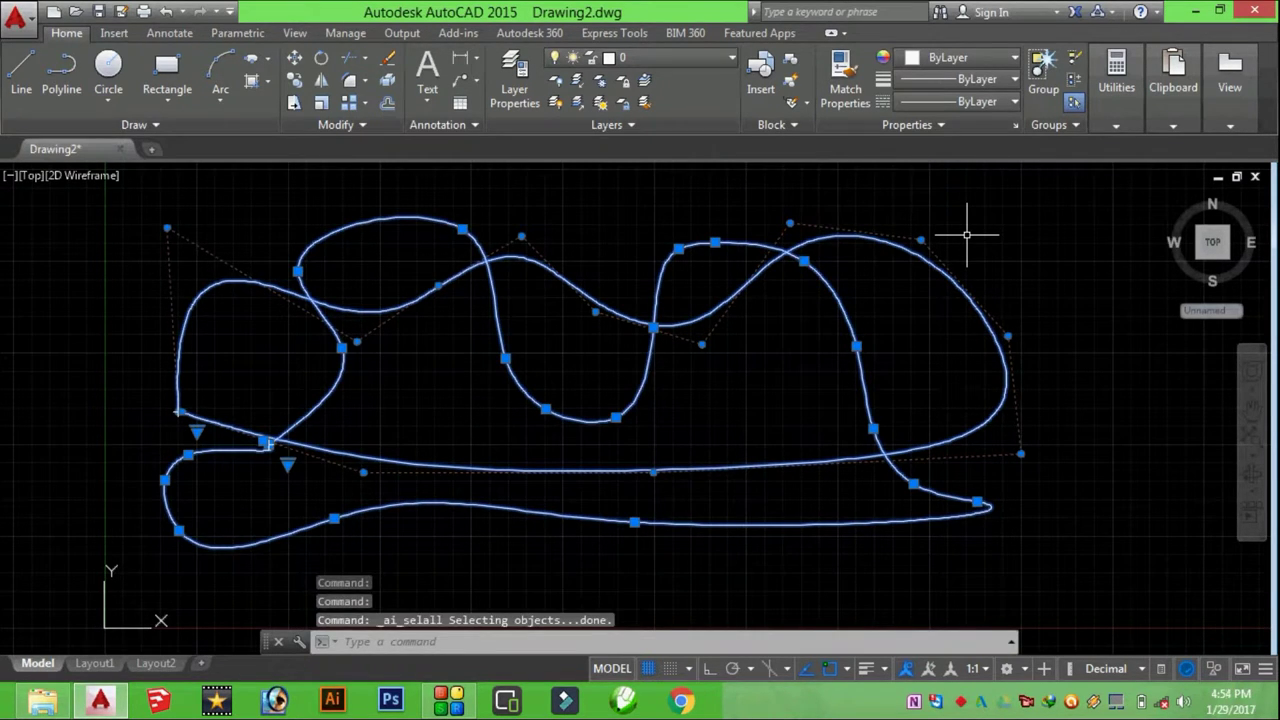
{"action": "key", "text": "Delete"}
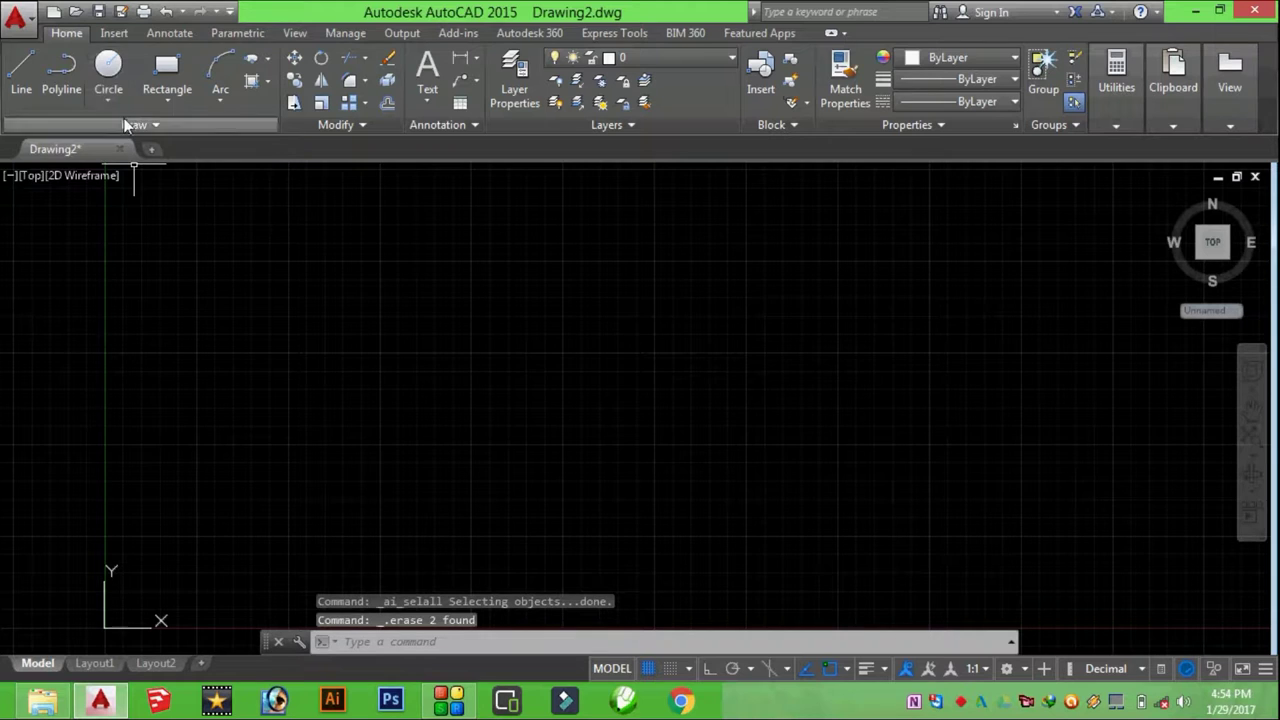
{"action": "left_click", "coordinate": [123, 121]}
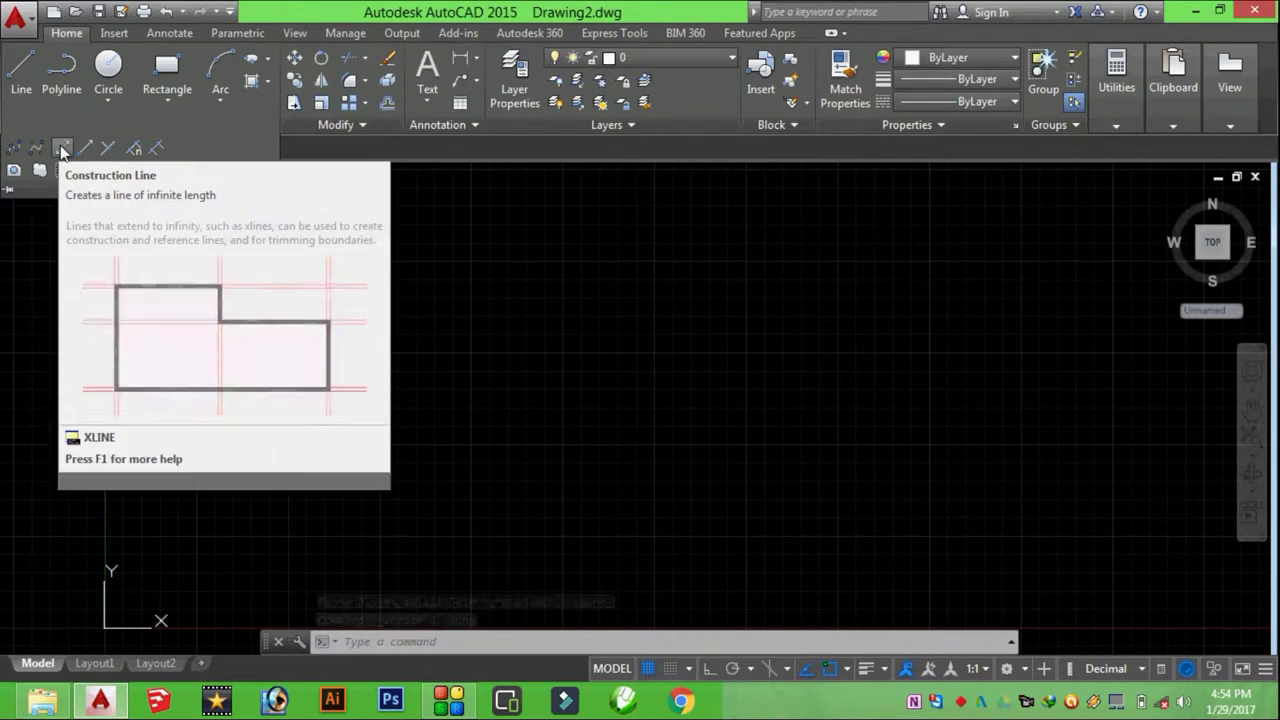
Draw a near-horizontal construction line through two points, then pan and zoom the view
{"action": "left_click", "coordinate": [61, 149]}
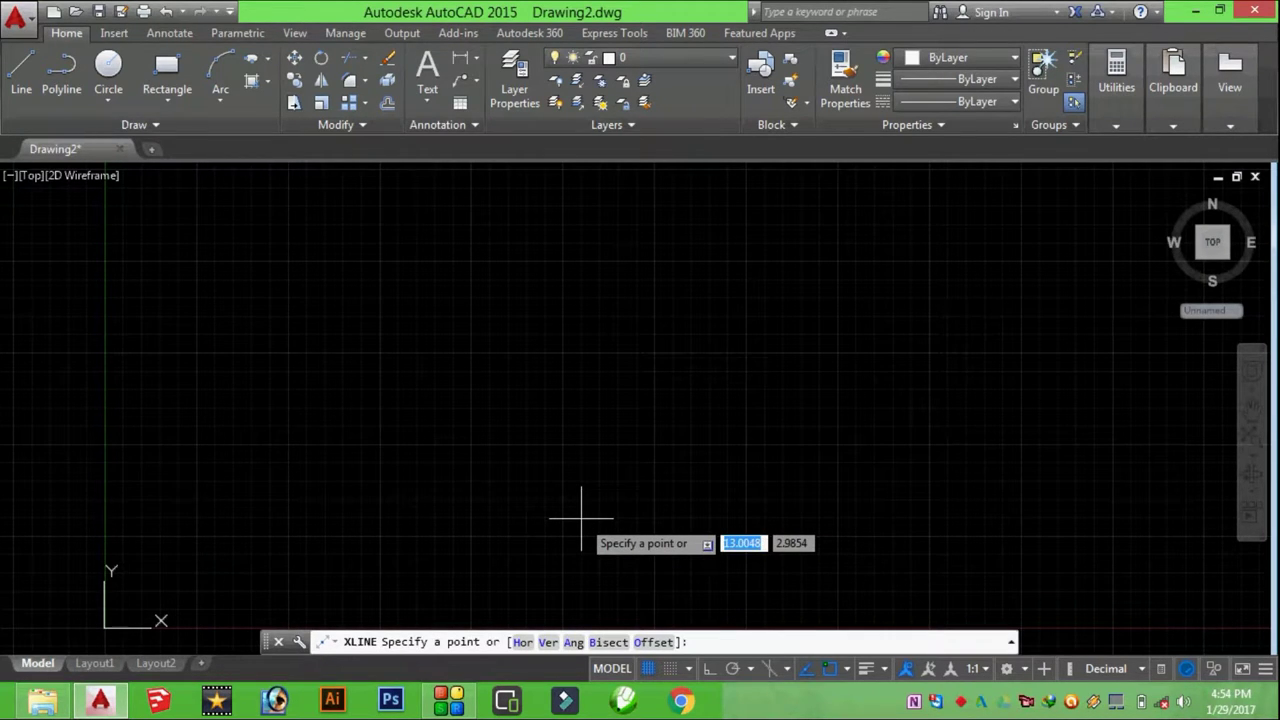
{"action": "left_click", "coordinate": [585, 524]}
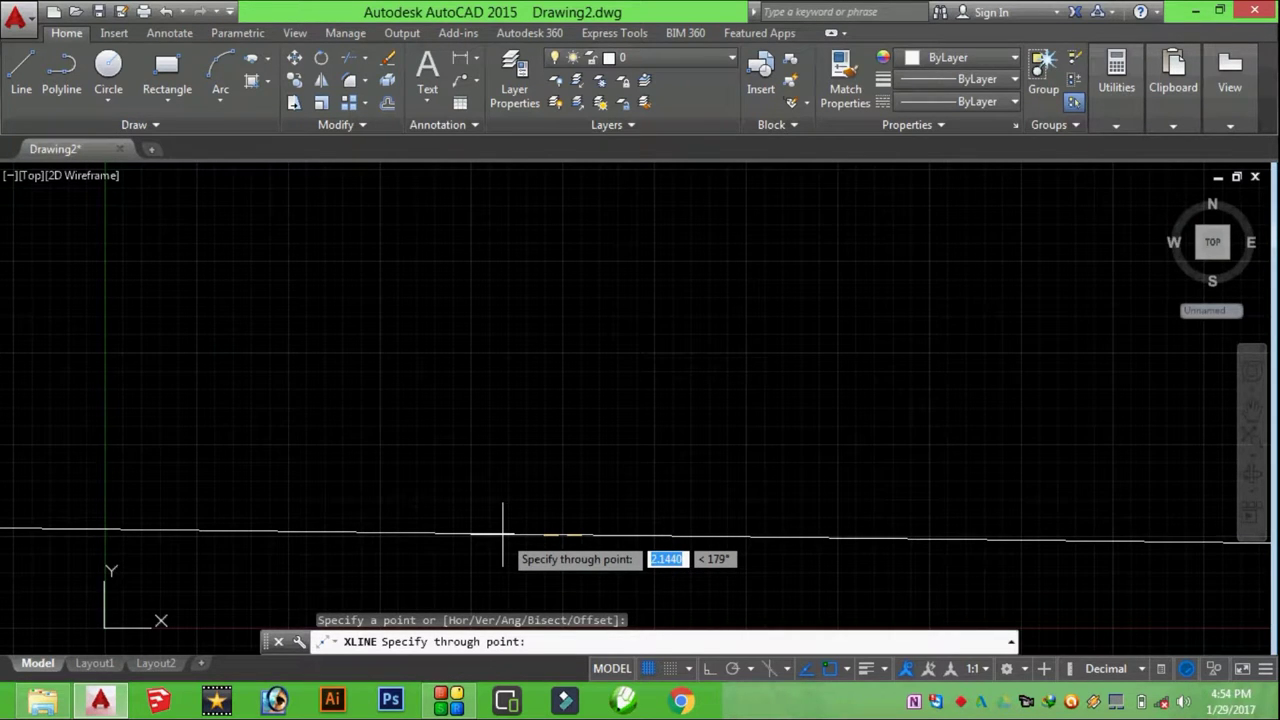
{"action": "left_click", "coordinate": [504, 533]}
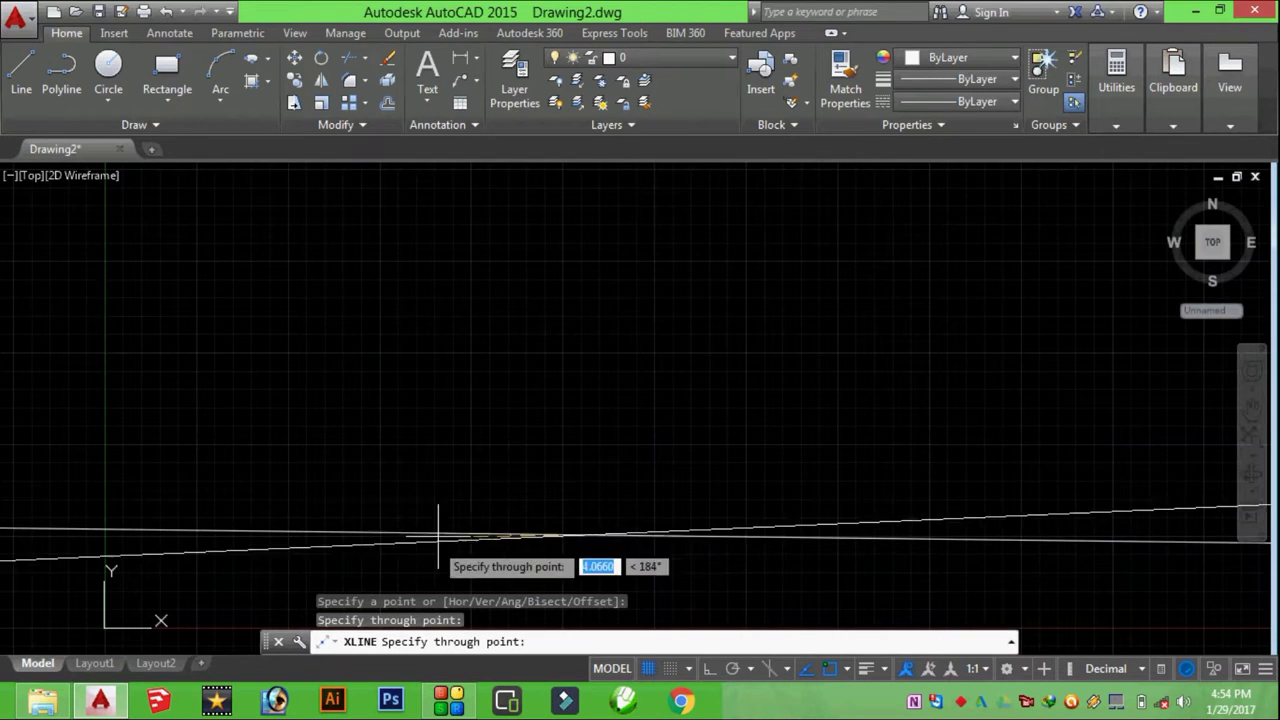
{"action": "key", "text": "Escape"}
{"action": "middle_click_drag", "start_coordinate": [566, 500], "coordinate": [845, 420]}
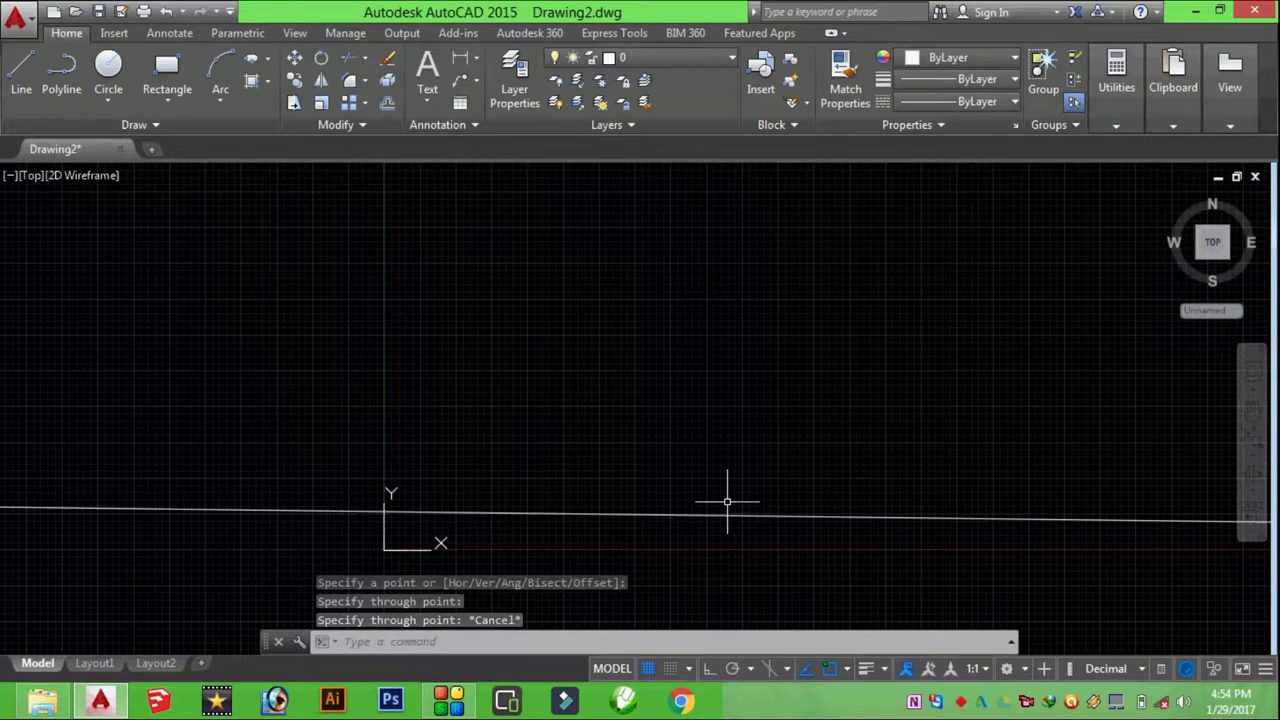
{"action": "scroll", "coordinate": [685, 506], "scroll_direction": "up", "scroll_amount": 5}
{"action": "scroll", "coordinate": [685, 506], "scroll_direction": "up", "scroll_amount": 3}
{"action": "scroll", "coordinate": [668, 508], "scroll_direction": "down", "scroll_amount": 3}
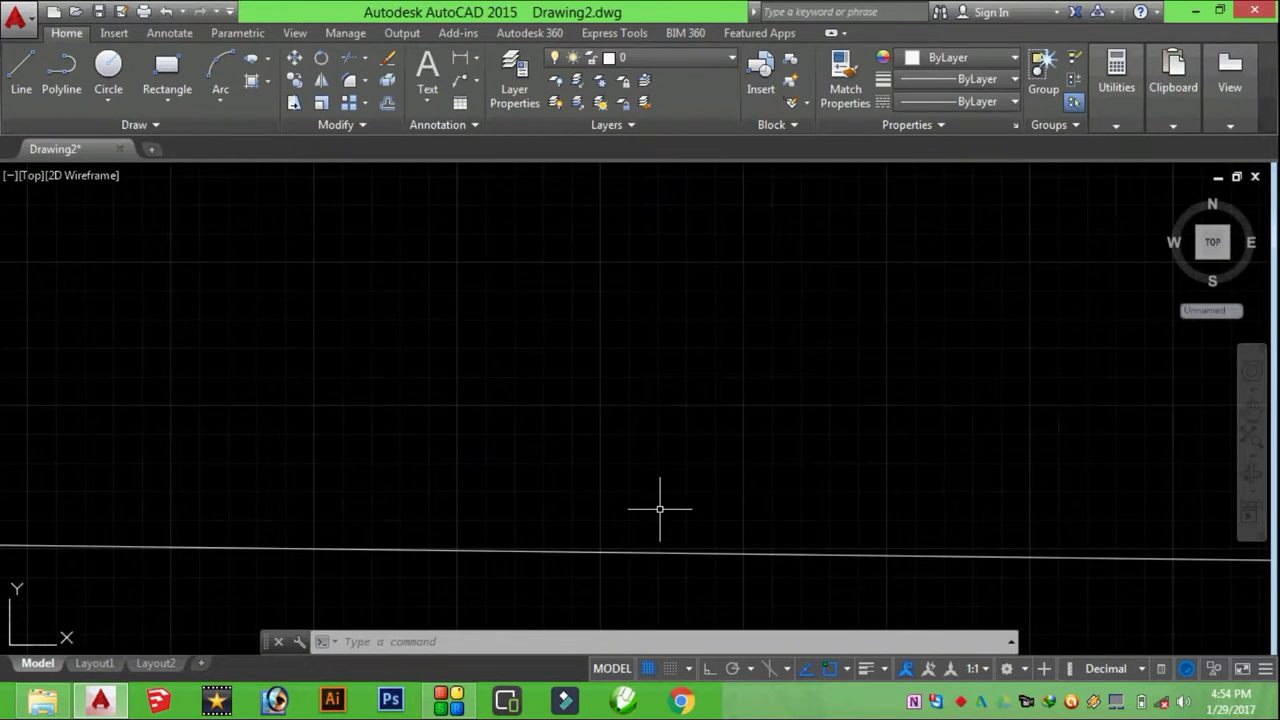
Draw a ray pointing horizontally right, then select all and delete the ray and construction line
{"action": "left_click", "coordinate": [124, 126]}
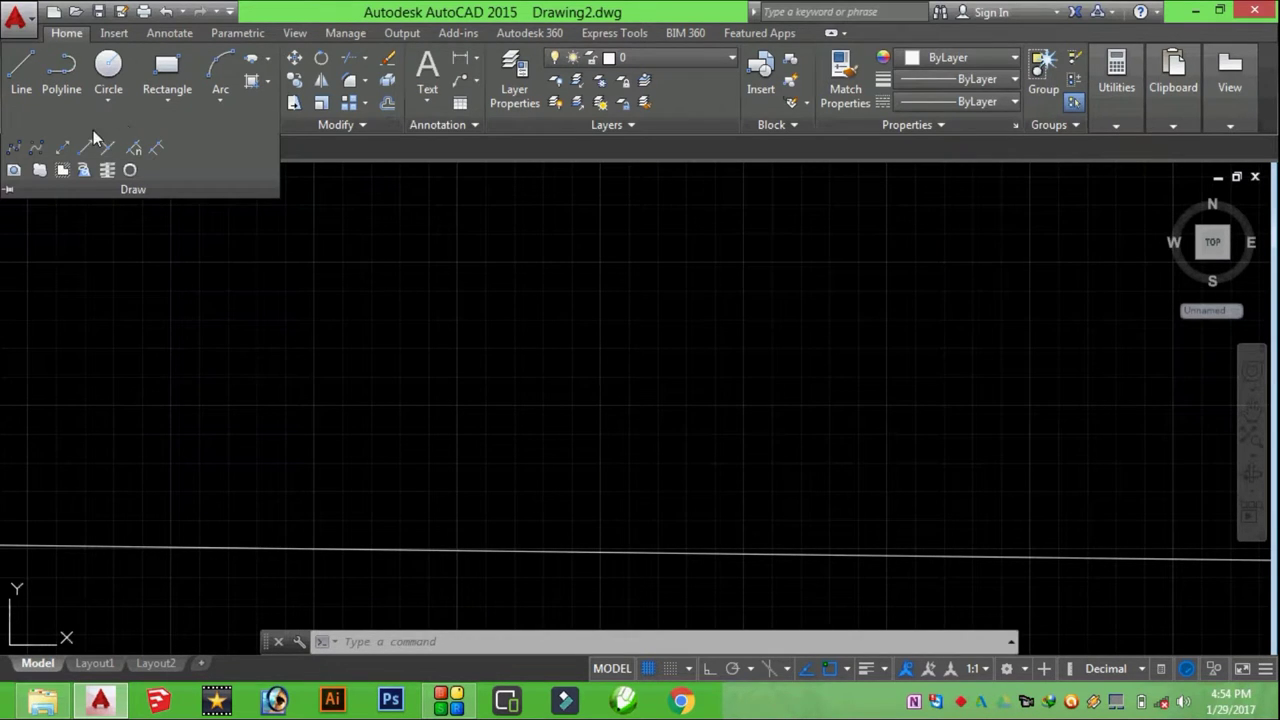
{"action": "left_click", "coordinate": [86, 149]}
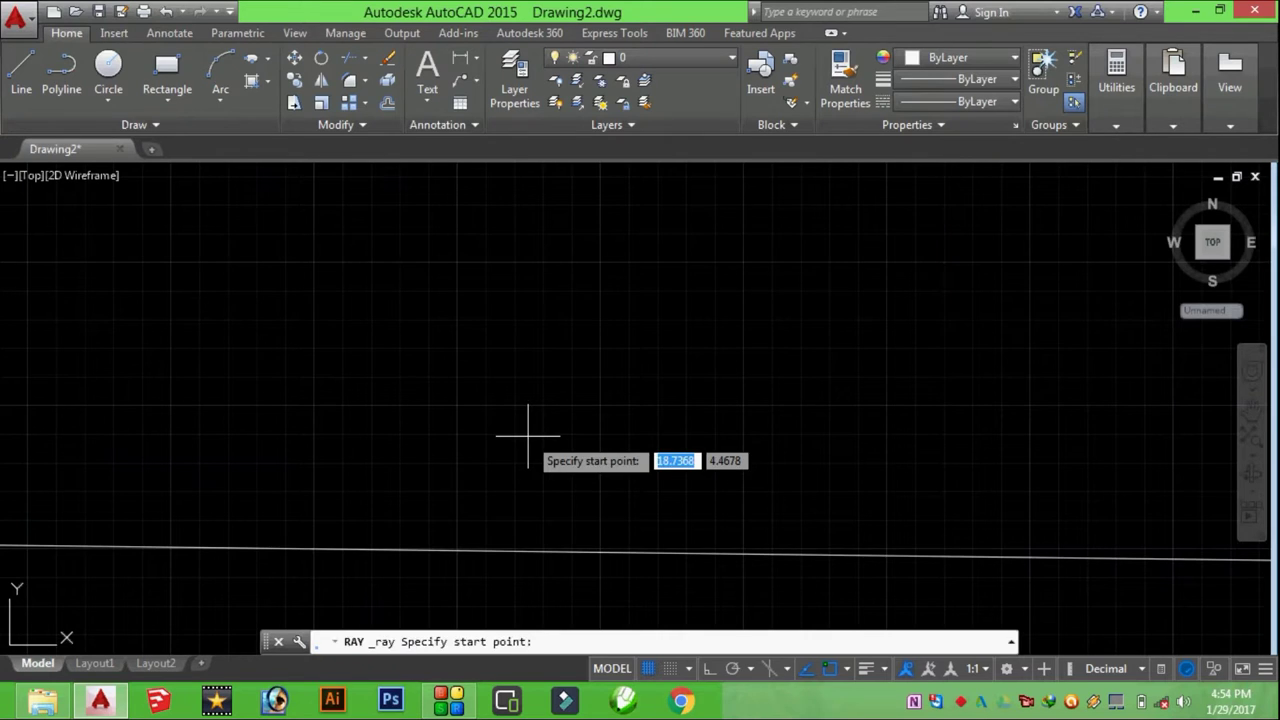
{"action": "left_click", "coordinate": [528, 436]}
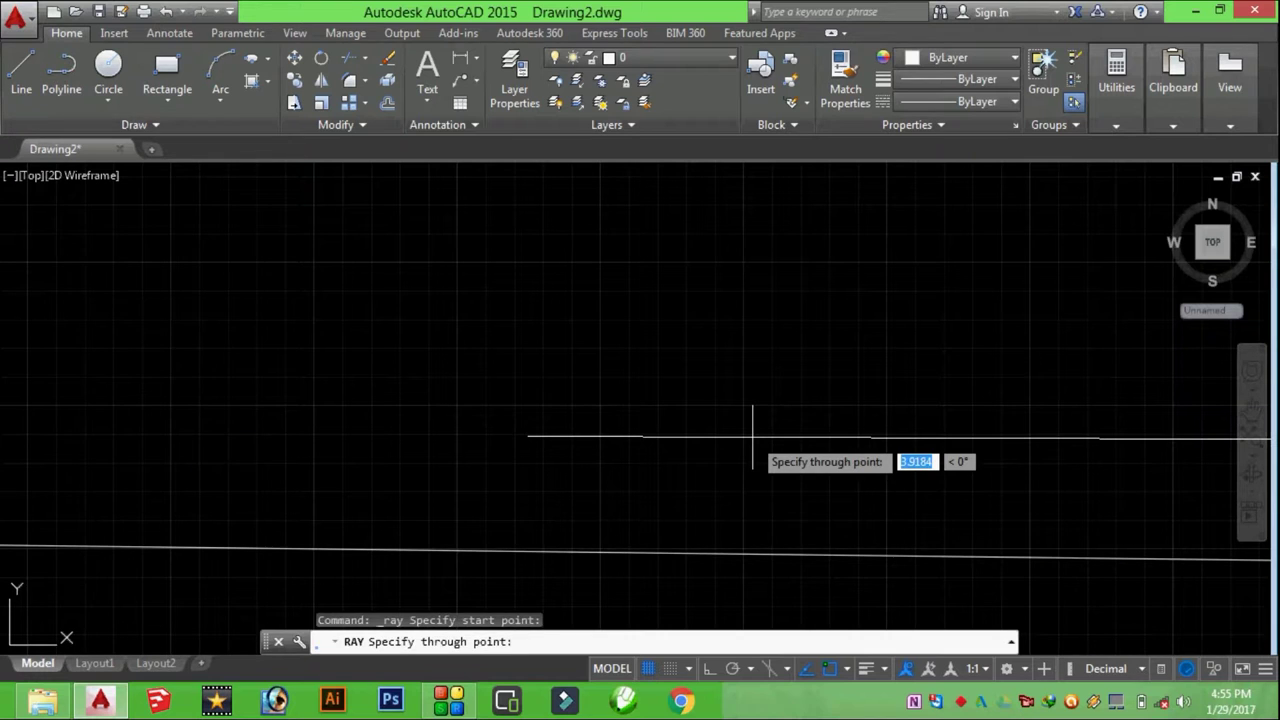
{"action": "left_click", "coordinate": [754, 436]}
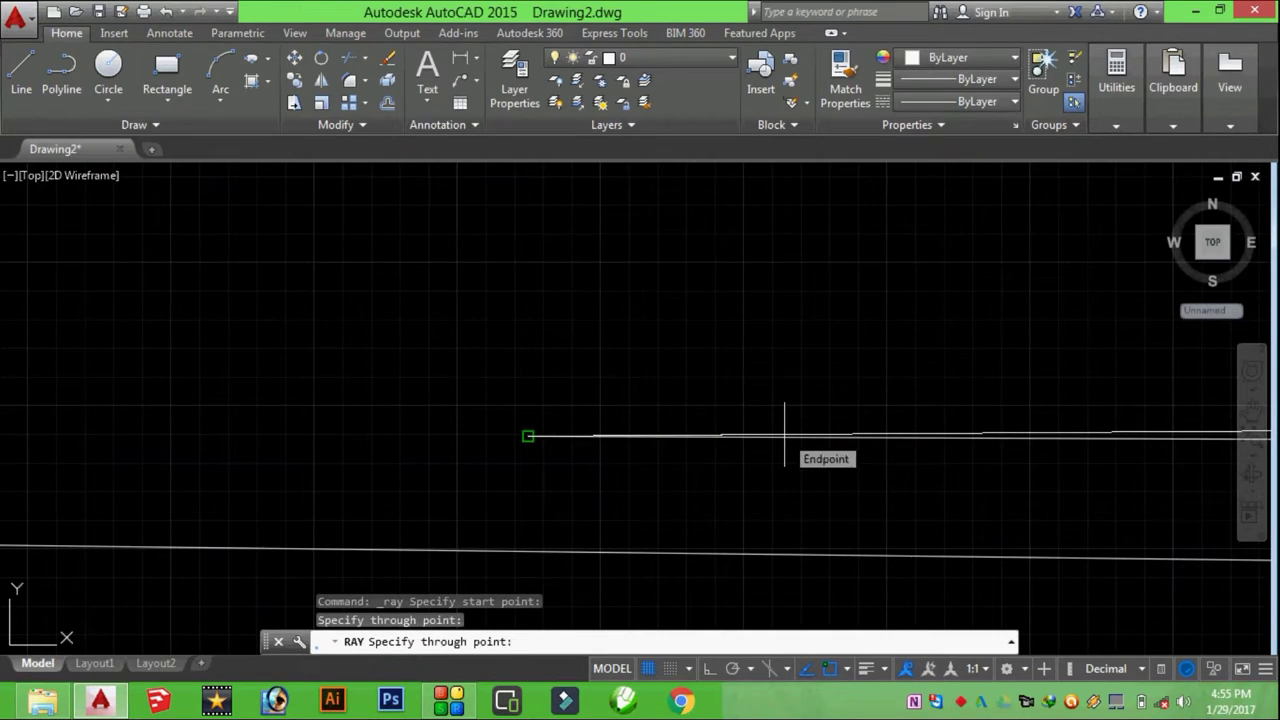
{"action": "key", "text": "Escape"}
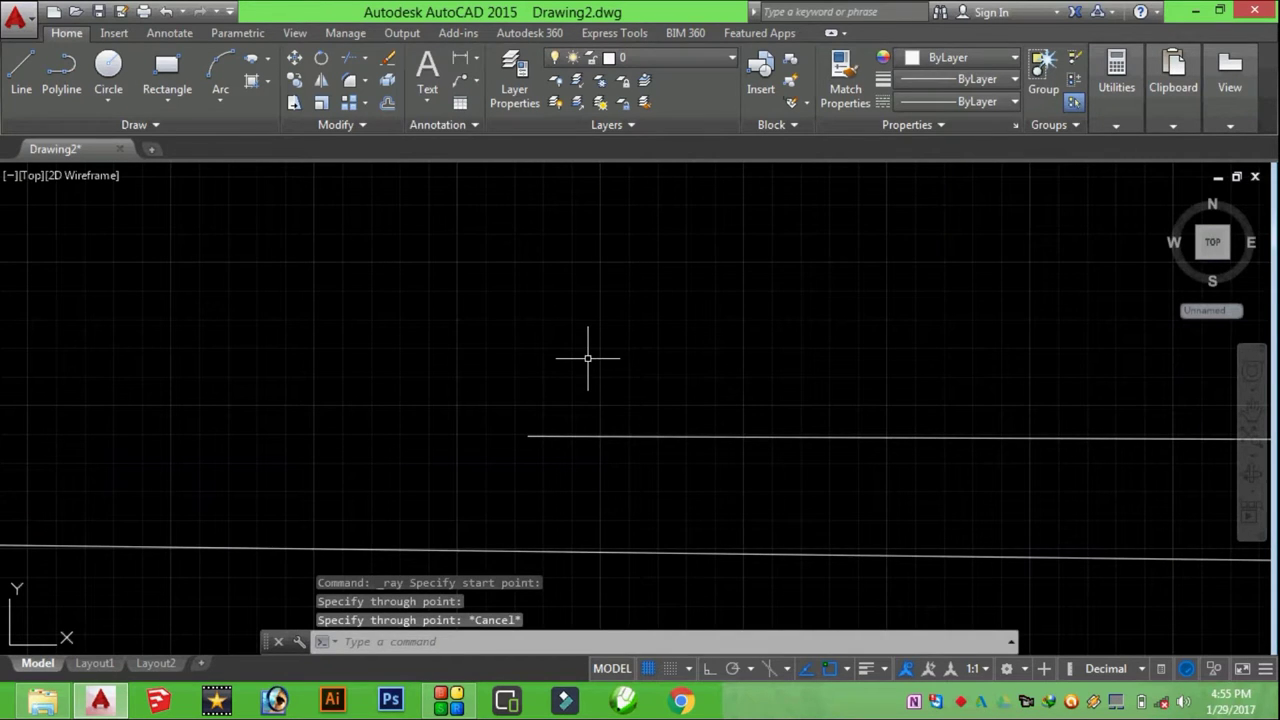
{"action": "key", "text": "ctrl+a"}
{"action": "key", "text": "Delete"}
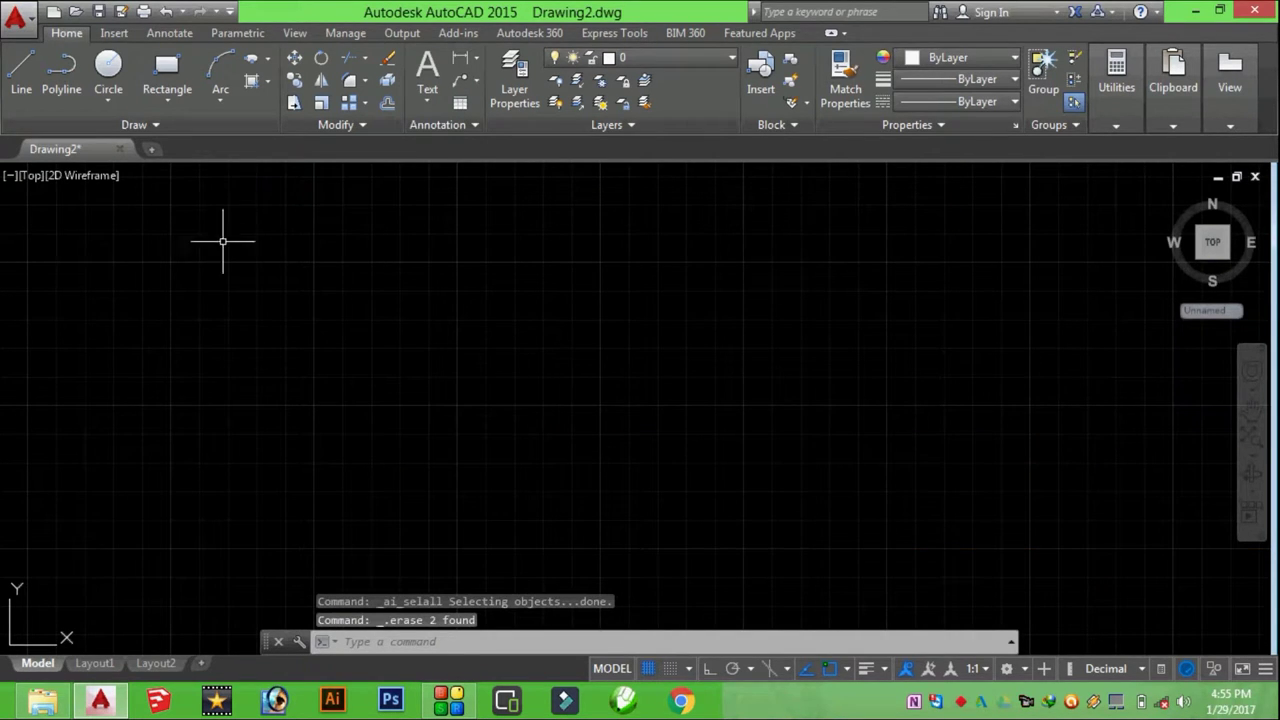
Place nine point markers around the top, right side, bottom and left of the canvas
{"action": "left_click", "coordinate": [135, 124]}
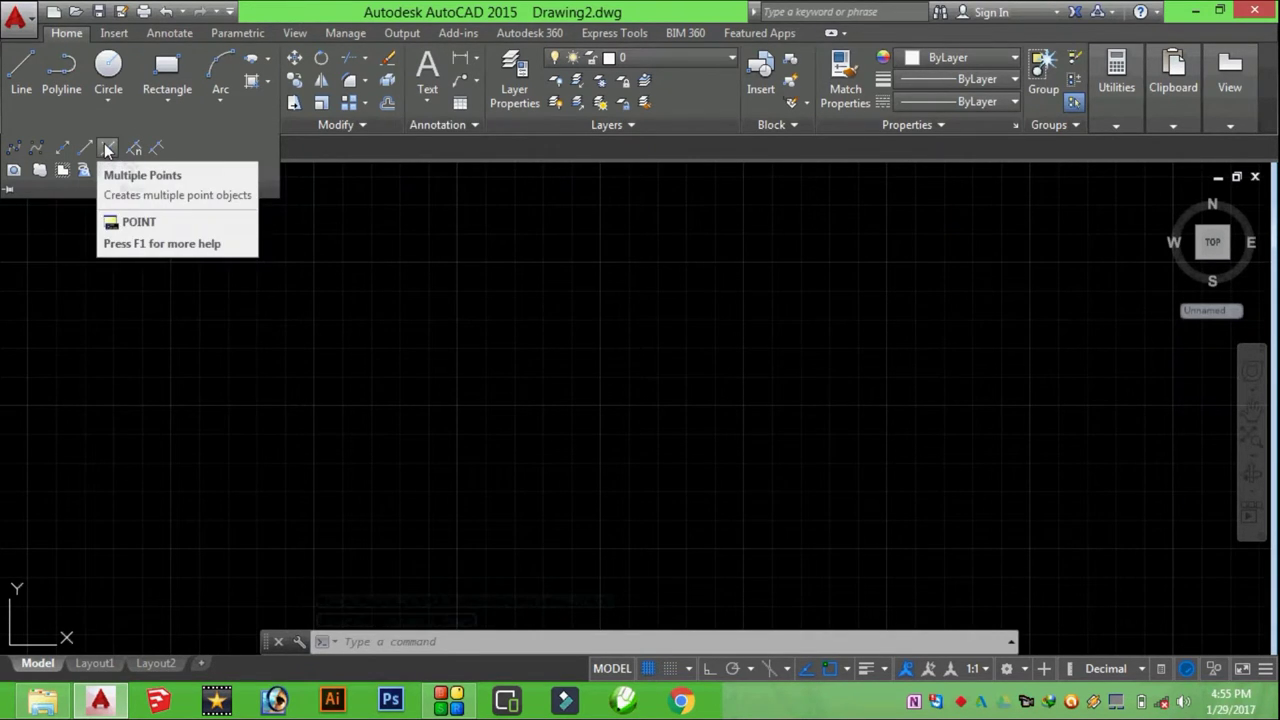
{"action": "left_click", "coordinate": [108, 148]}
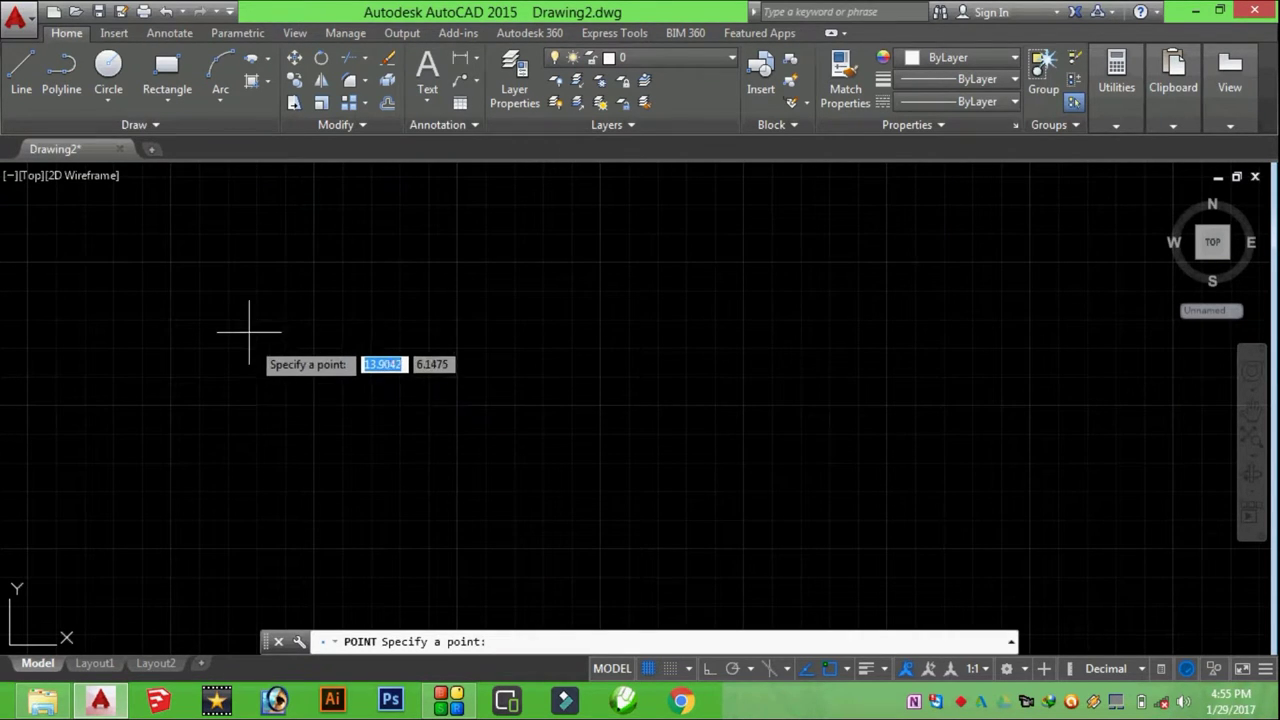
{"action": "left_click", "coordinate": [238, 295]}
{"action": "left_click", "coordinate": [515, 249]}
{"action": "left_click", "coordinate": [688, 254]}
{"action": "left_click", "coordinate": [880, 333]}
{"action": "left_click", "coordinate": [932, 434]}
{"action": "left_click", "coordinate": [669, 556]}
{"action": "left_click", "coordinate": [453, 551]}
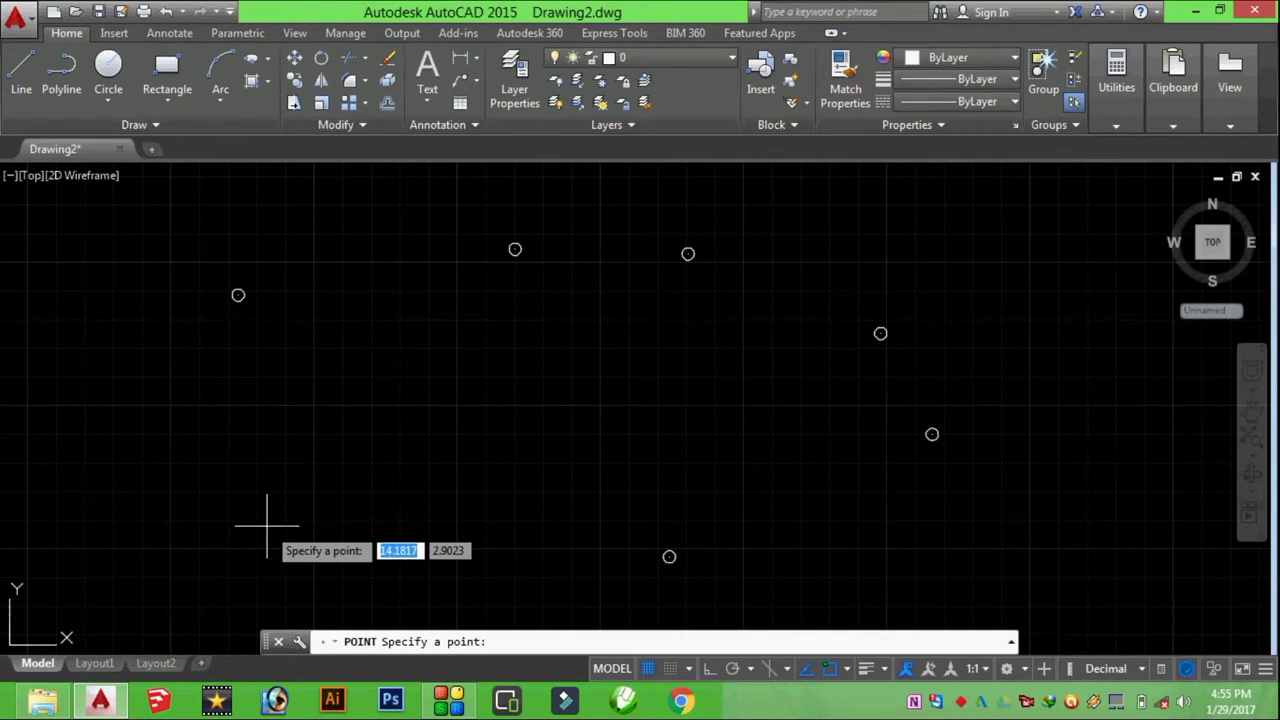
{"action": "left_click", "coordinate": [267, 526]}
{"action": "left_click", "coordinate": [145, 396]}
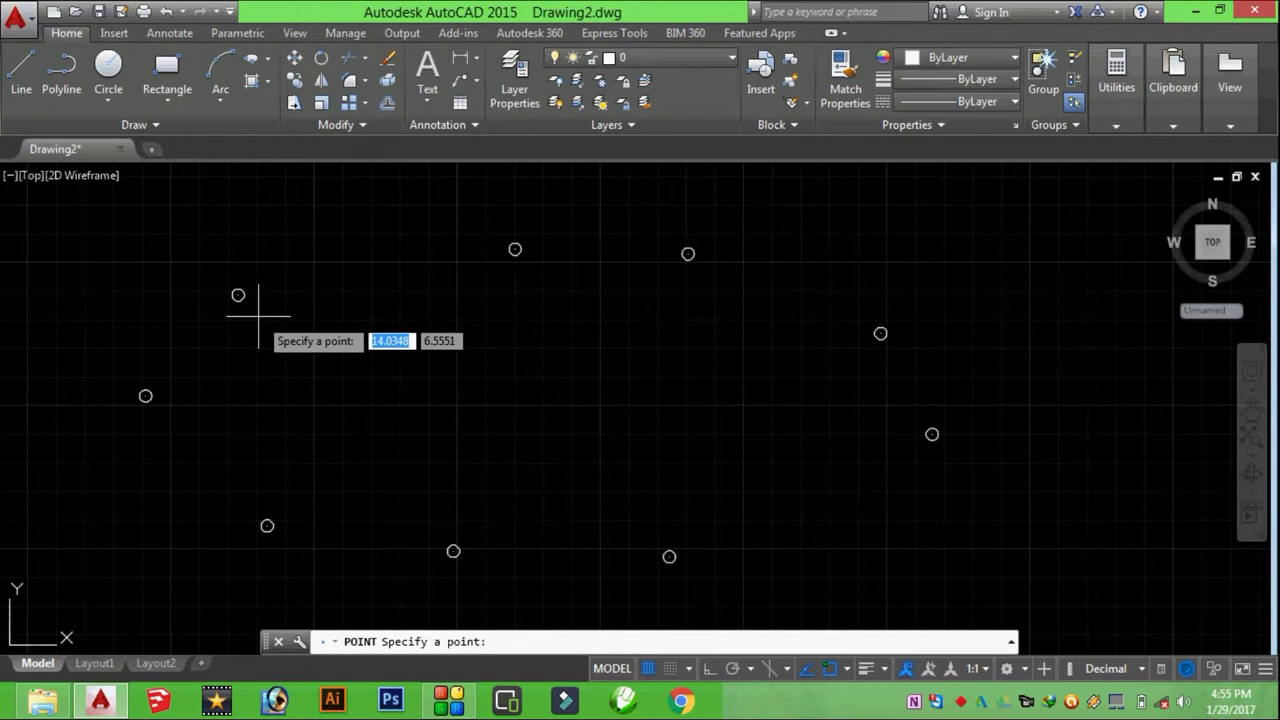
{"action": "key", "text": "Escape"}
{"action": "type", "text": "DD"}
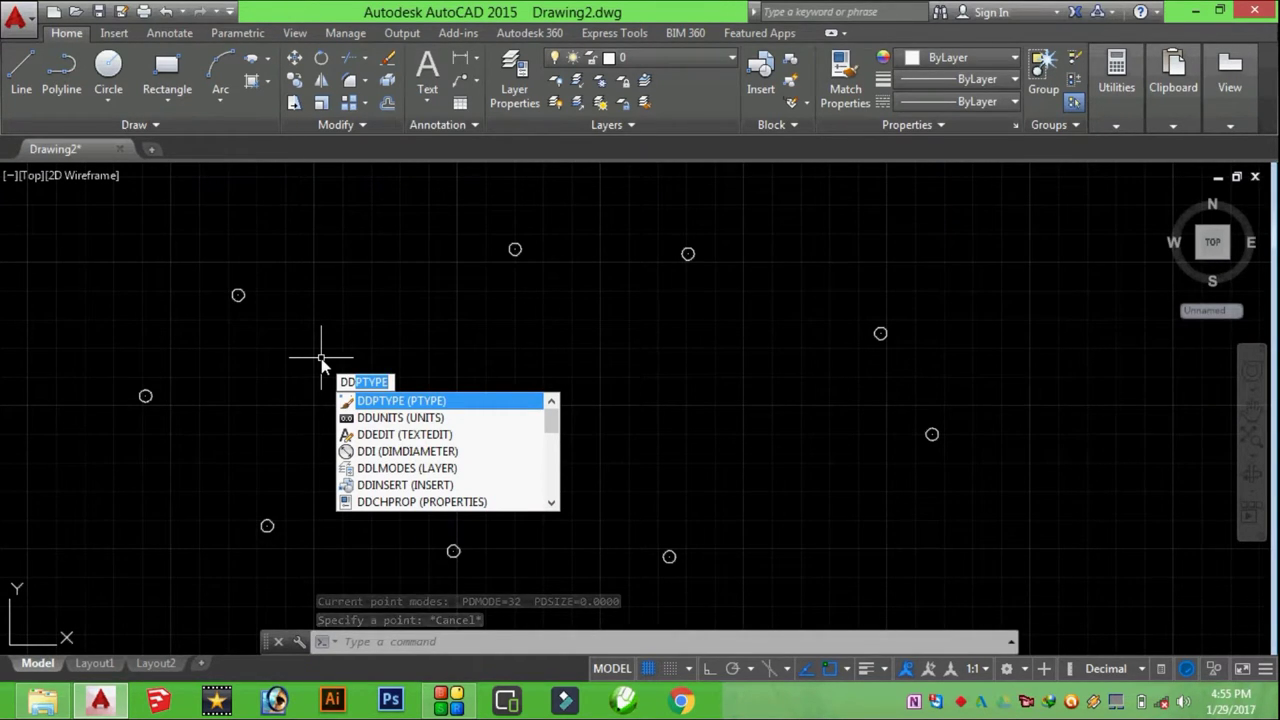
Choose the square-with-circle-and-cross point style in Point Style and apply it
{"action": "key", "text": "Return"}
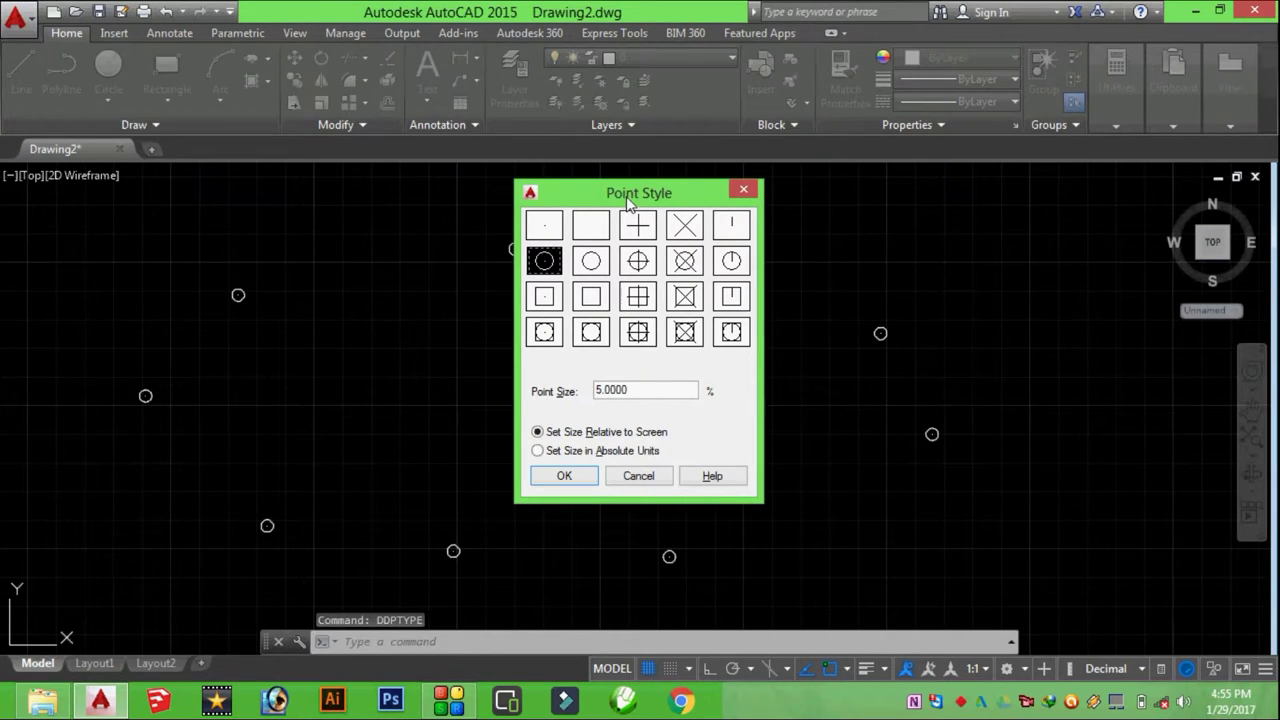
{"action": "left_click_drag", "start_coordinate": [630, 203], "coordinate": [727, 194]}
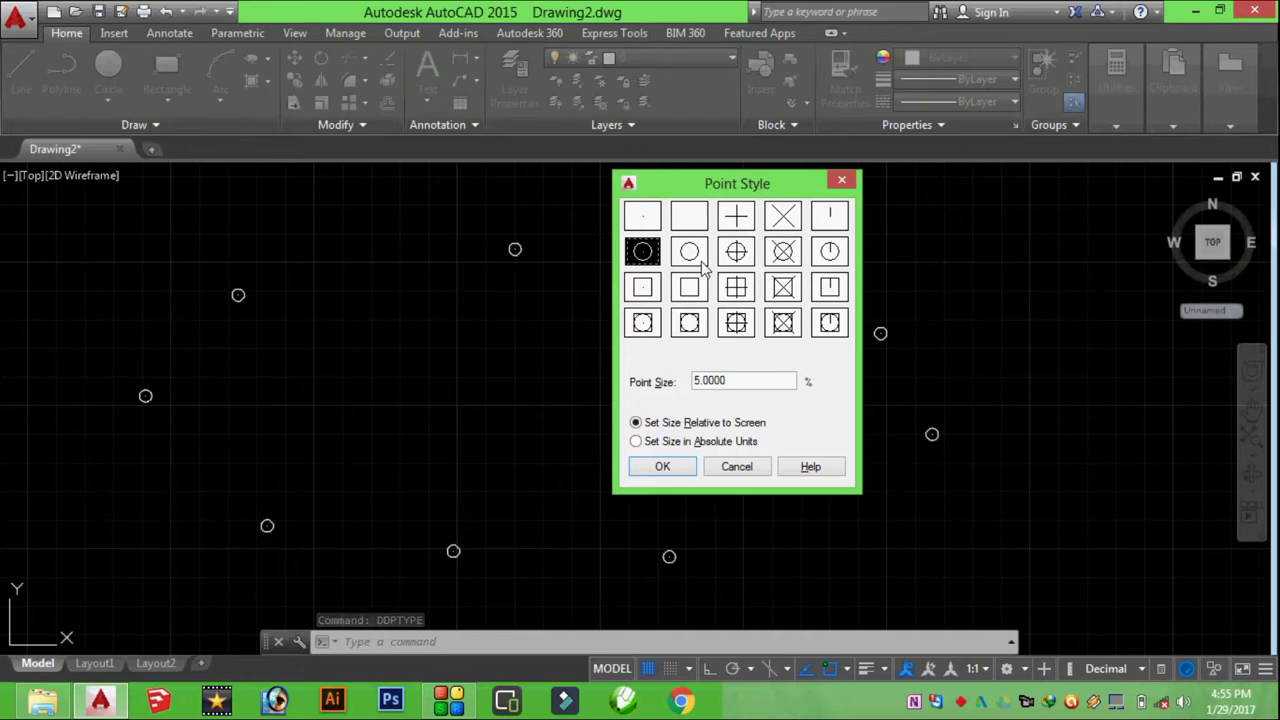
{"action": "left_click", "coordinate": [737, 252]}
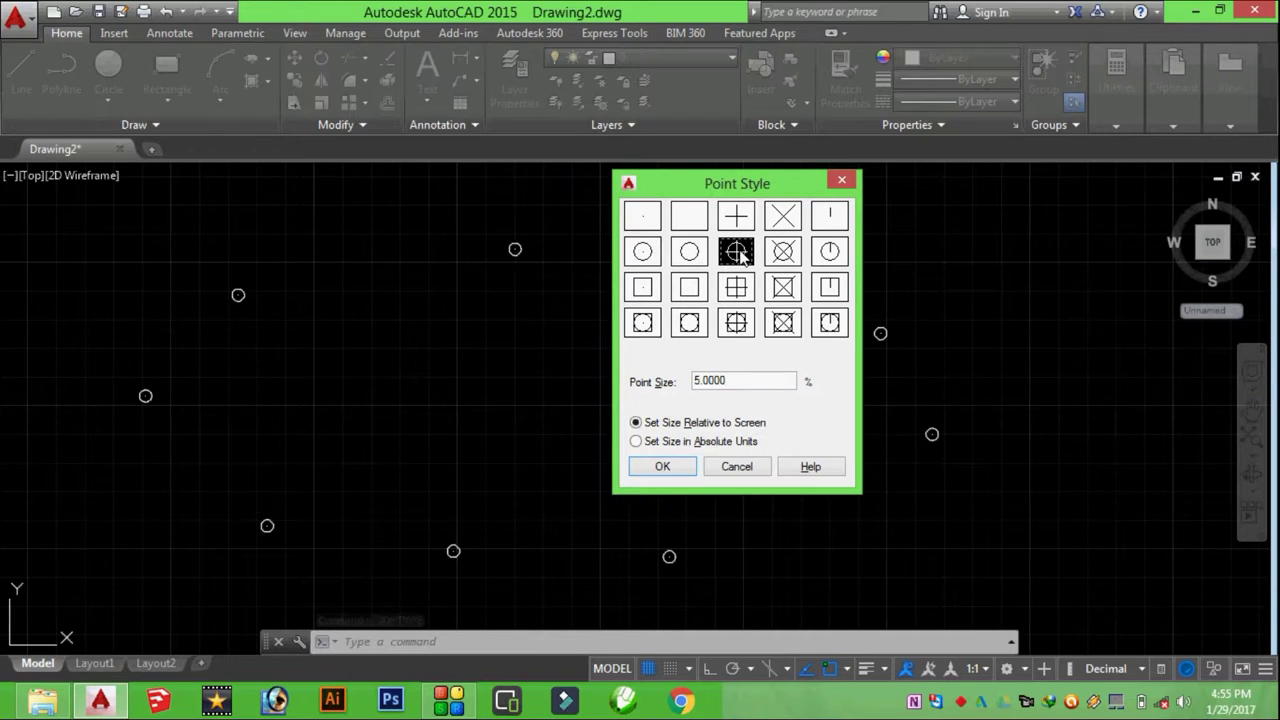
{"action": "left_click", "coordinate": [735, 330]}
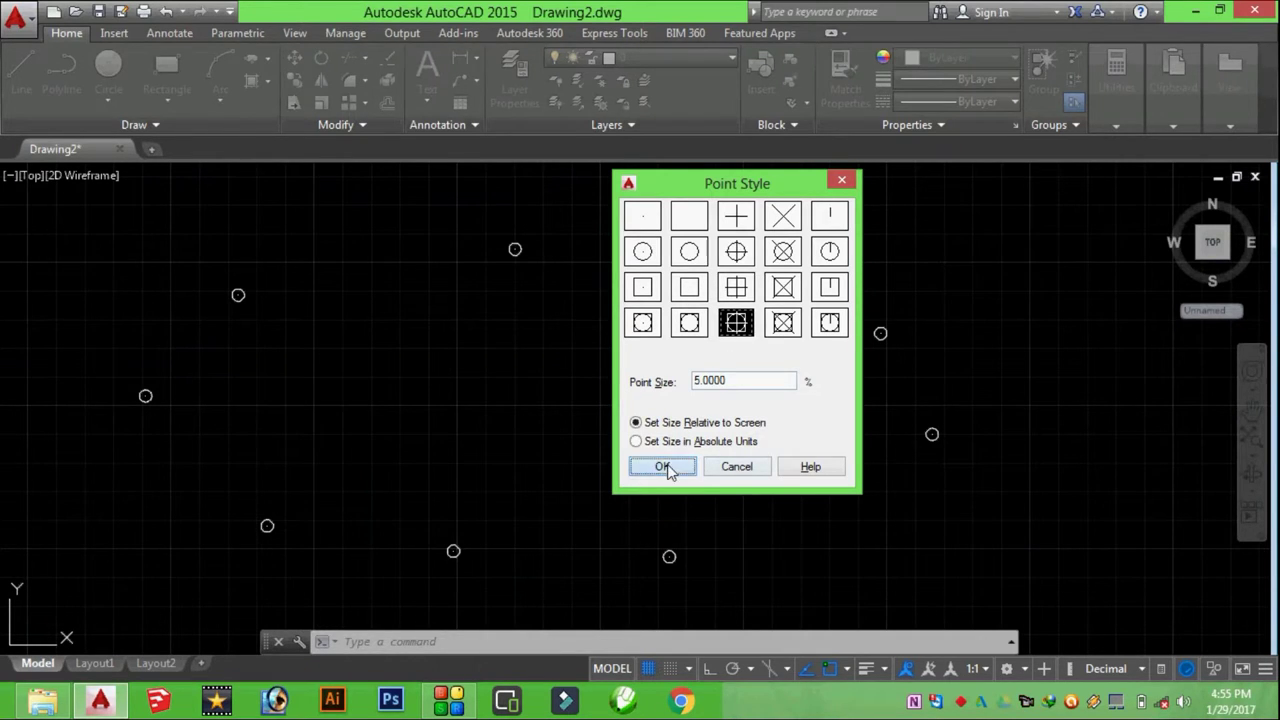
{"action": "left_click", "coordinate": [664, 468]}
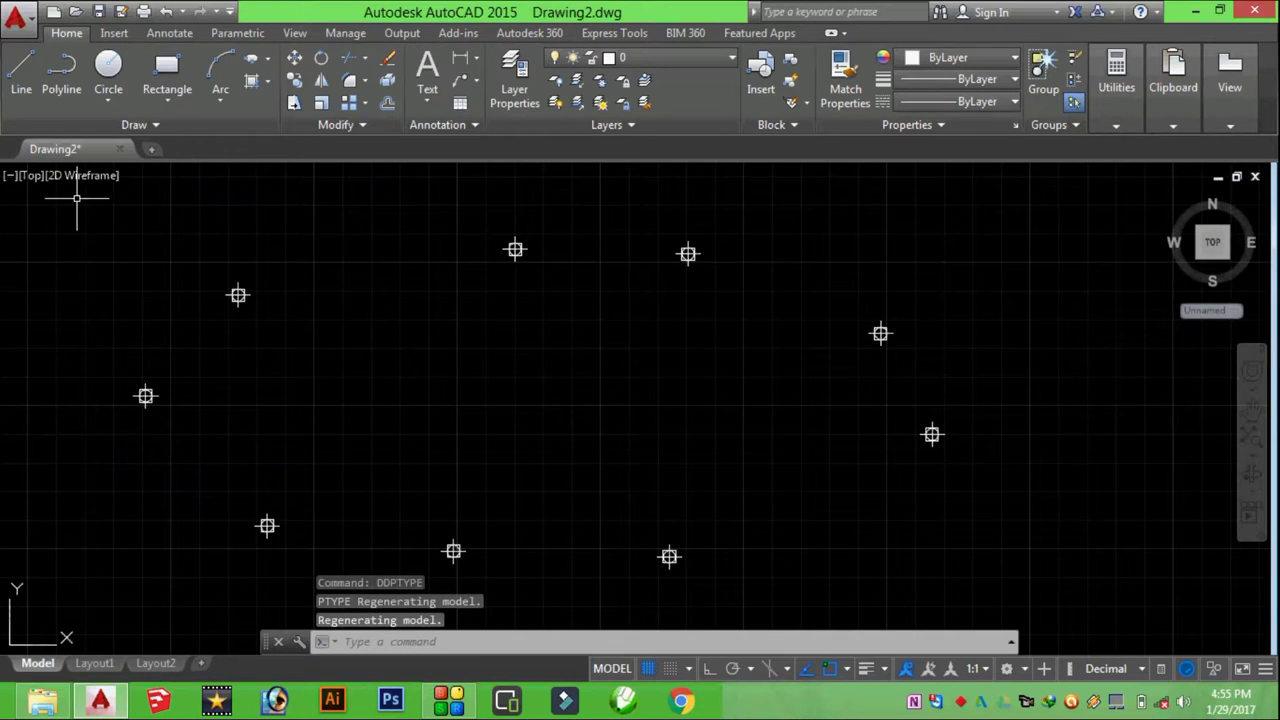
{"action": "left_click", "coordinate": [20, 72]}
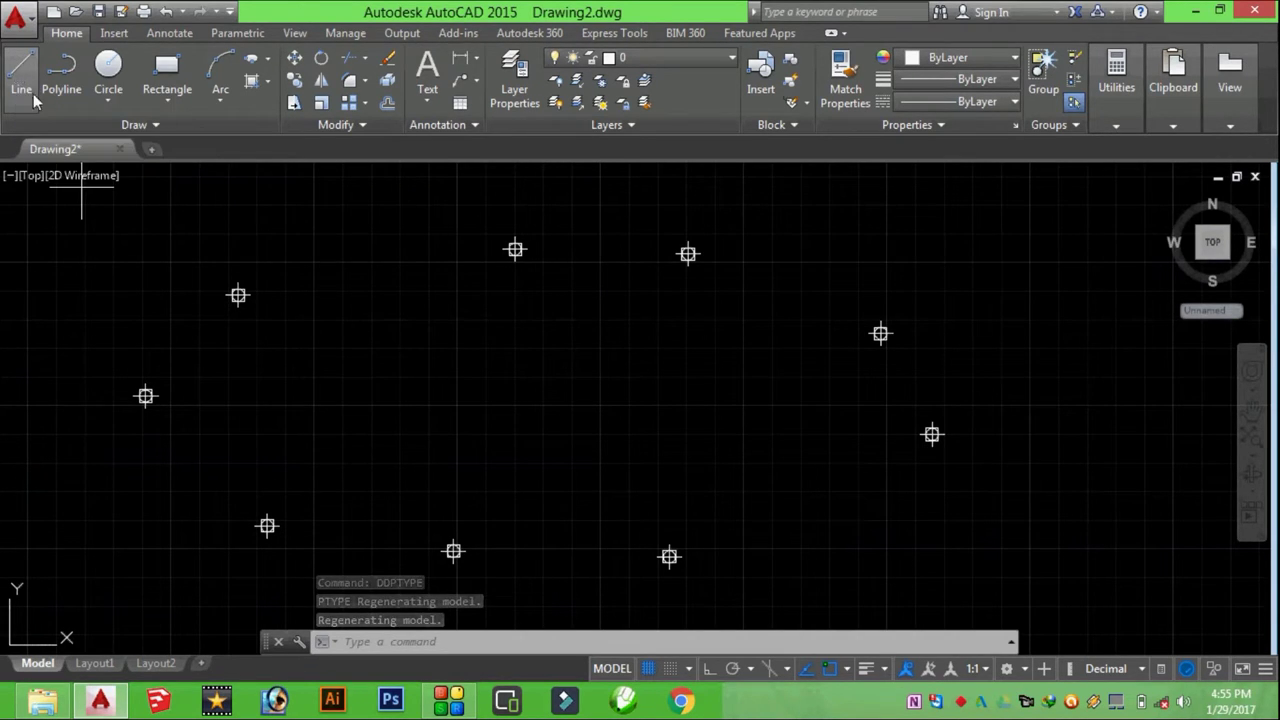
{"action": "left_click", "coordinate": [237, 295]}
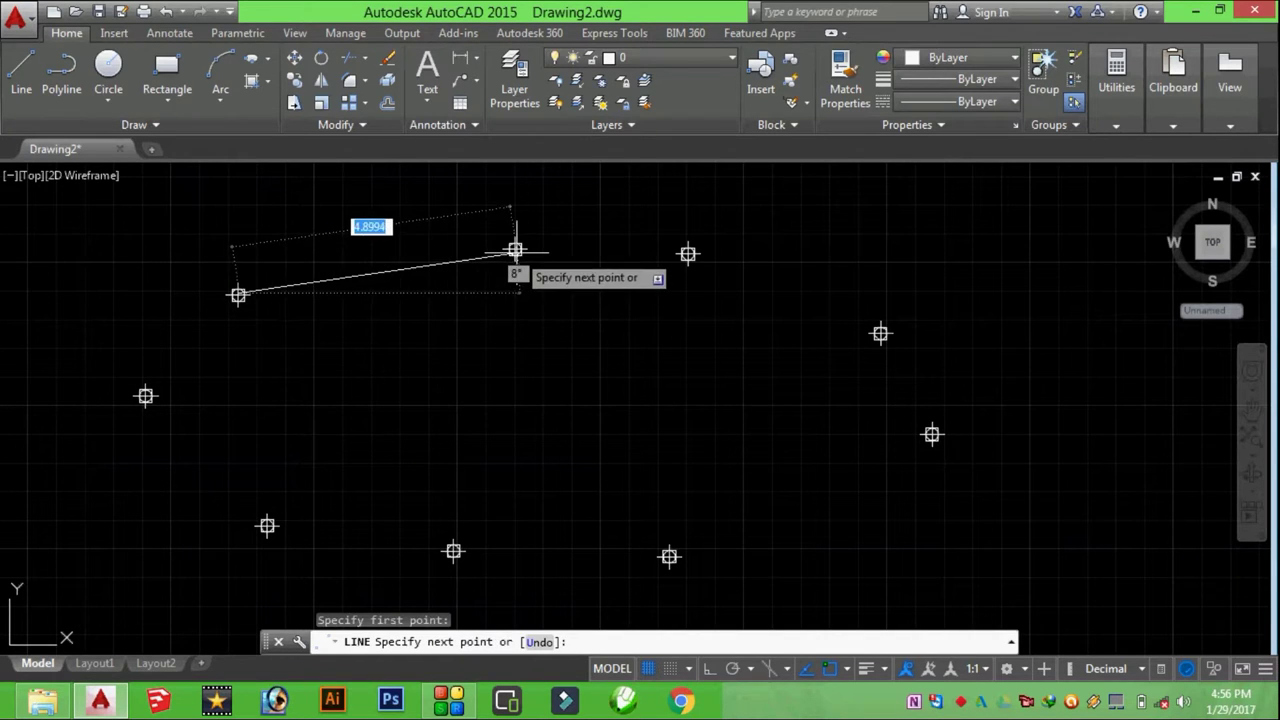
{"action": "left_click", "coordinate": [515, 249]}
{"action": "left_click", "coordinate": [687, 253]}
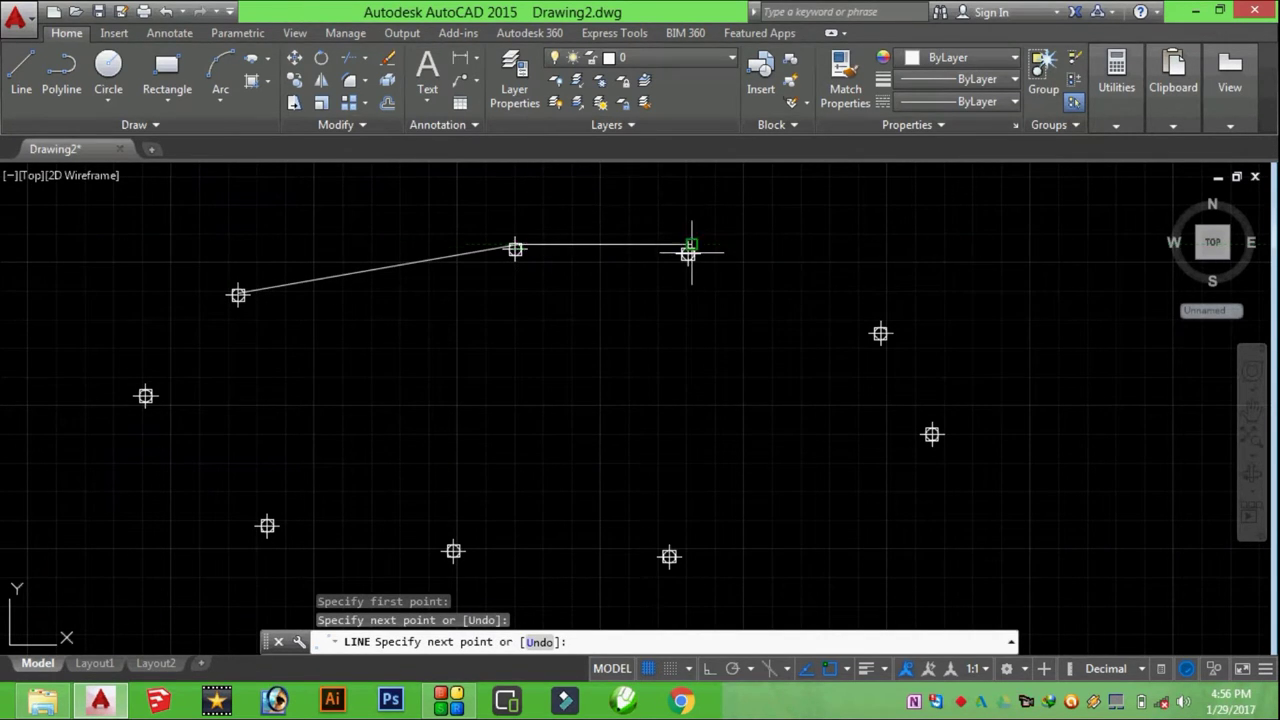
{"action": "left_click", "coordinate": [880, 333]}
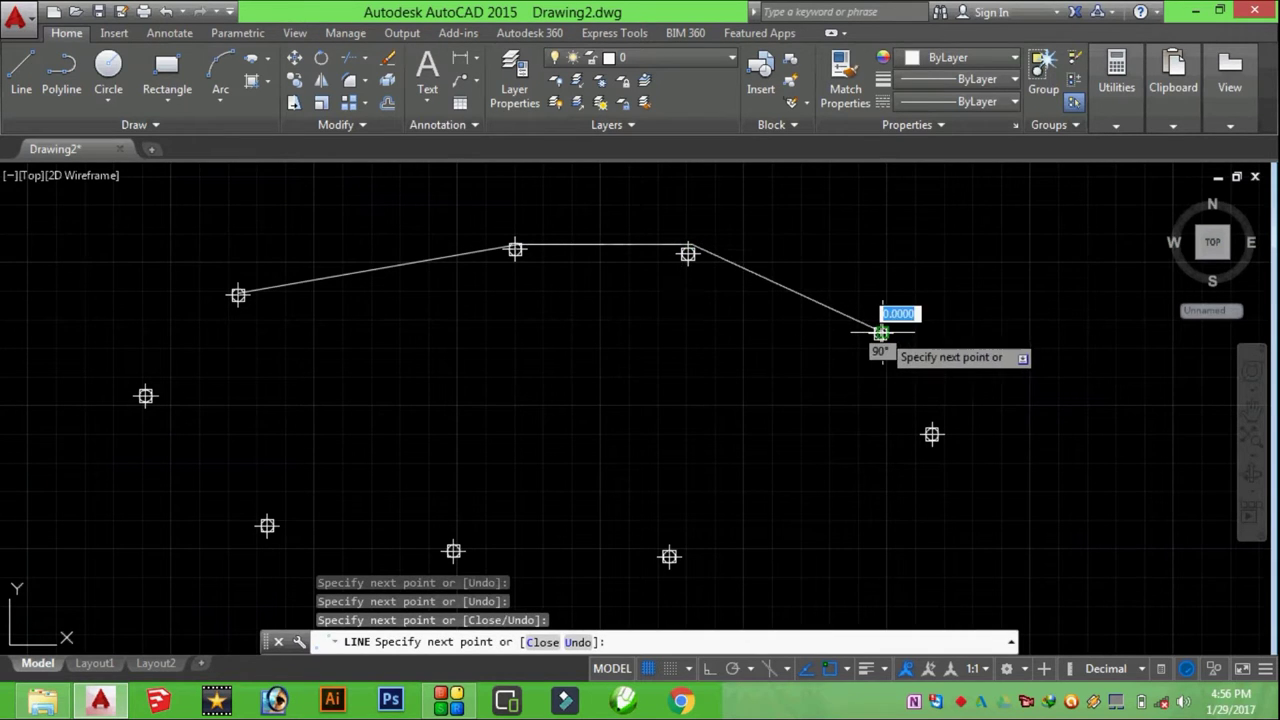
{"action": "left_click", "coordinate": [931, 435]}
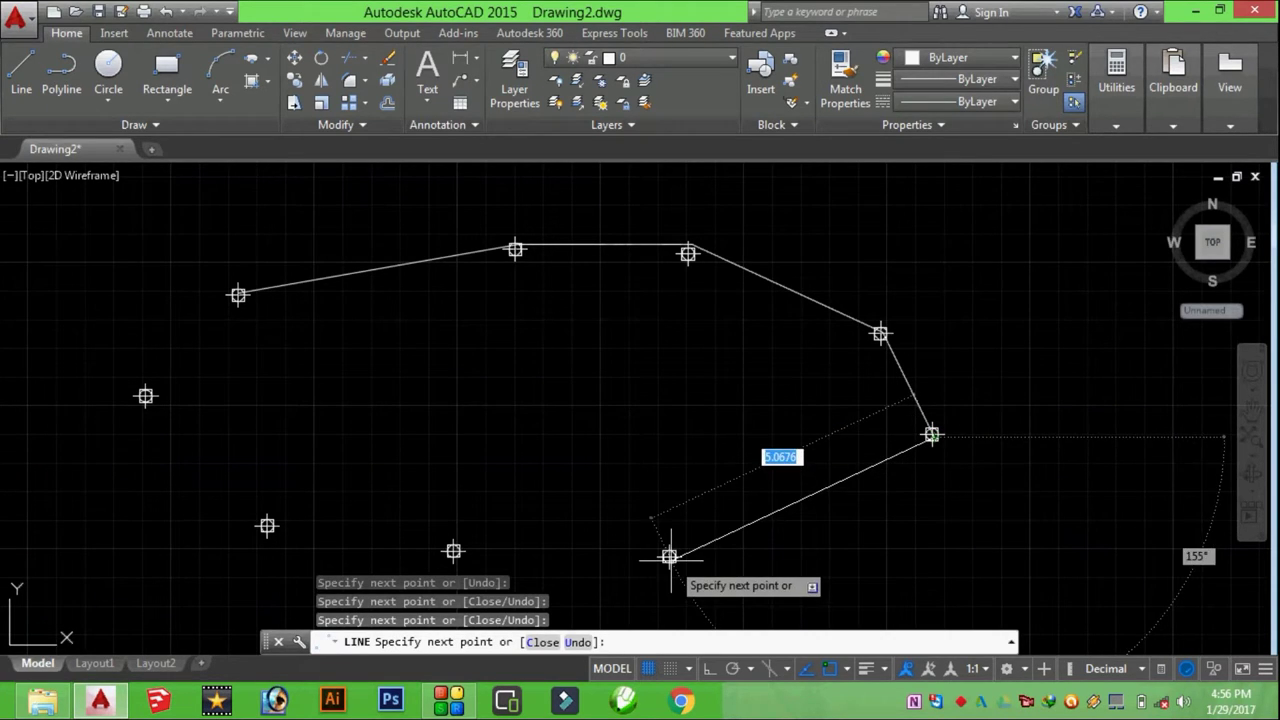
{"action": "left_click", "coordinate": [669, 556]}
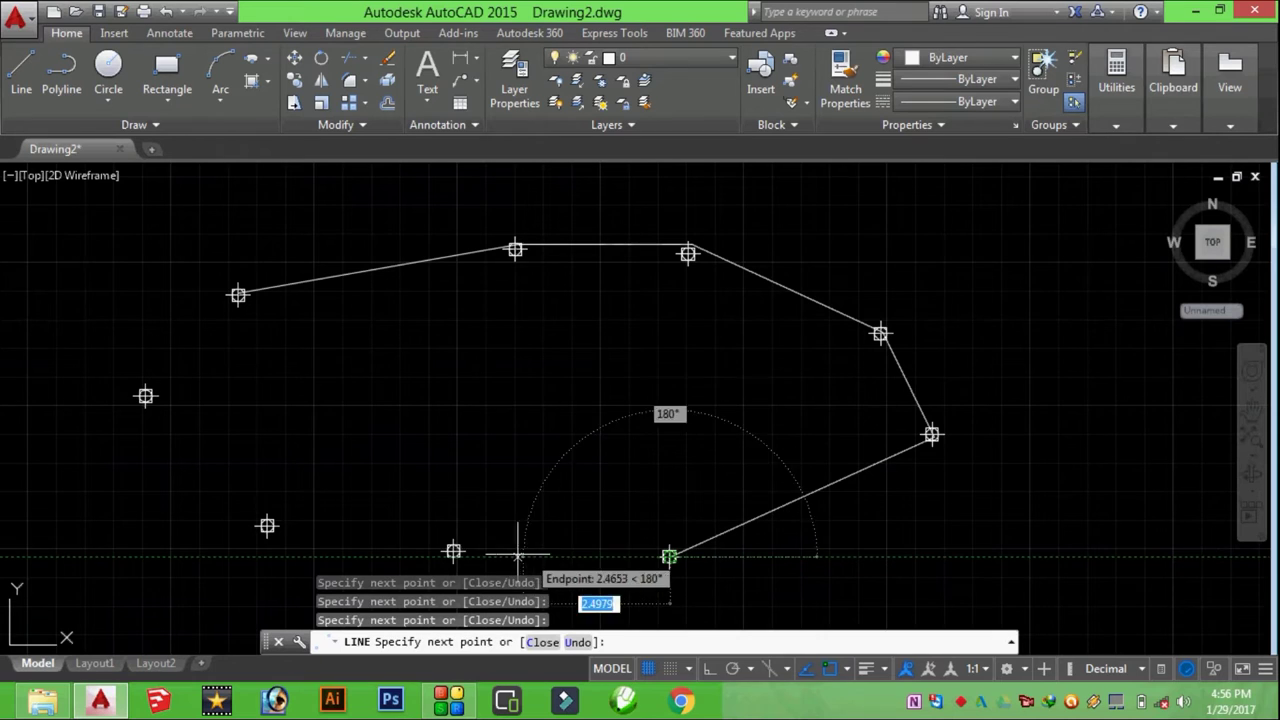
{"action": "left_click", "coordinate": [453, 551]}
{"action": "left_click", "coordinate": [267, 527]}
{"action": "left_click", "coordinate": [145, 395]}
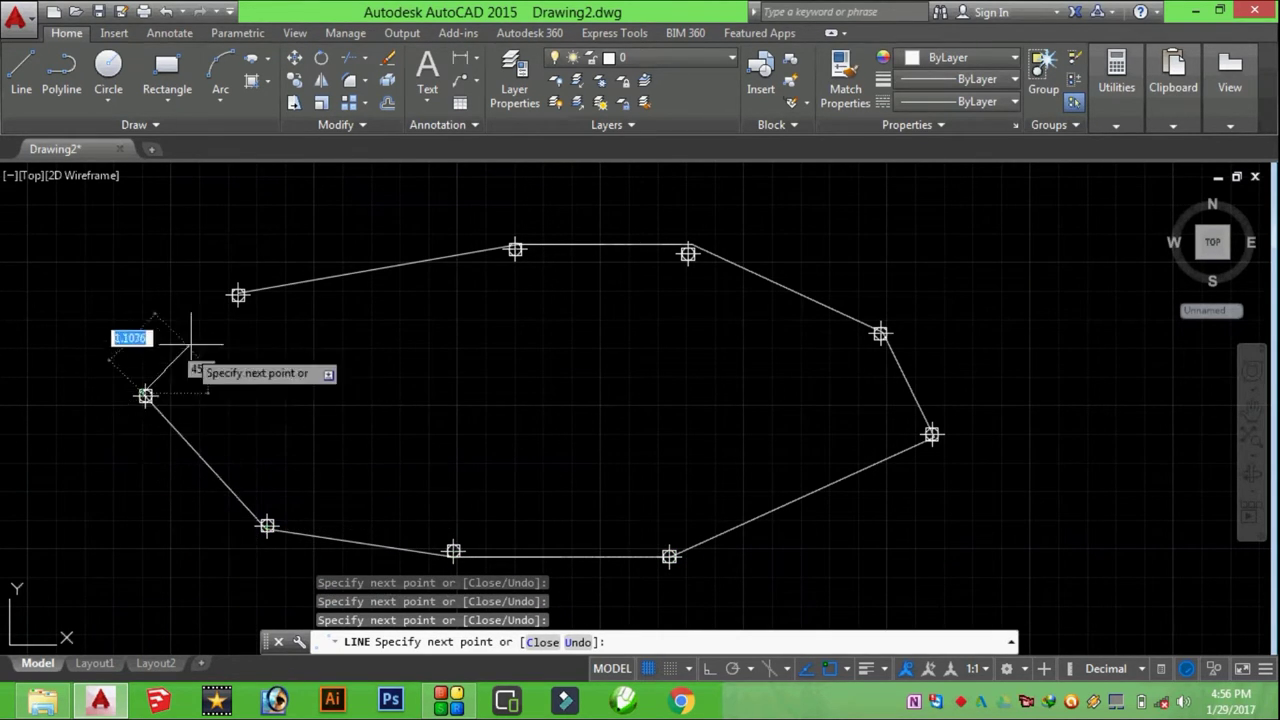
{"action": "left_click", "coordinate": [238, 295]}
{"action": "key", "text": "Return"}
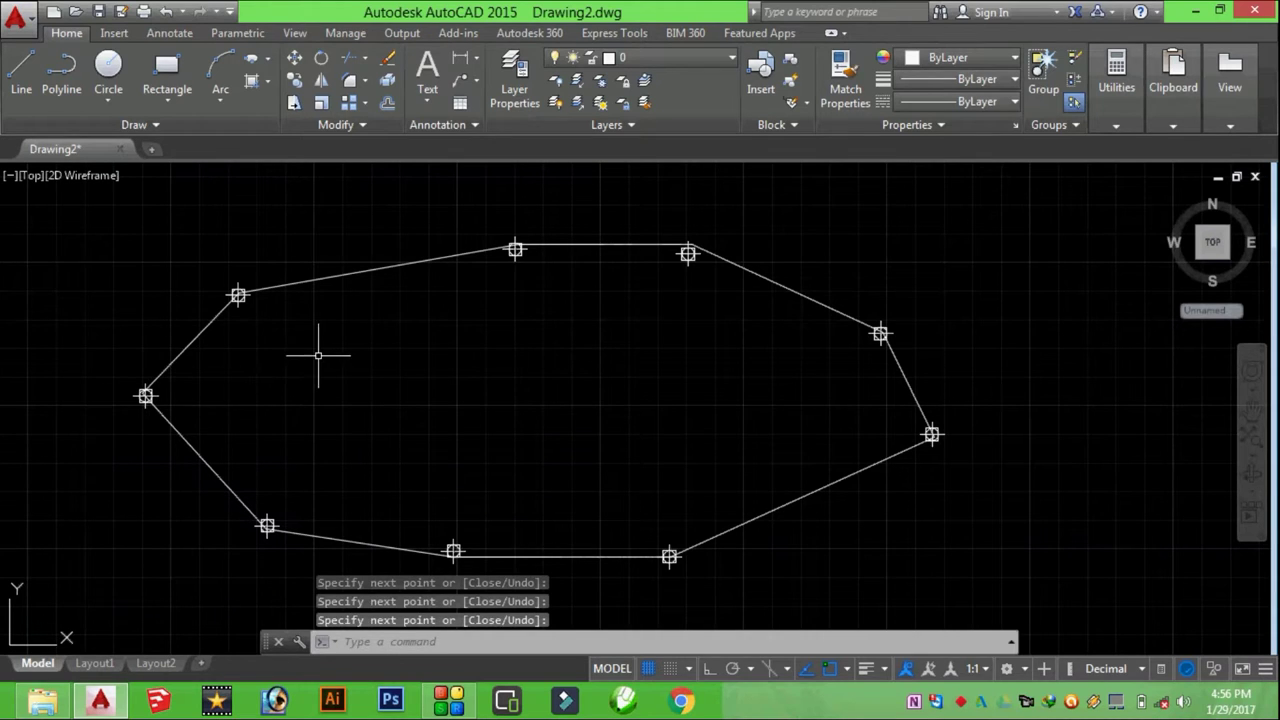
{"action": "key", "text": "ctrl+z"}
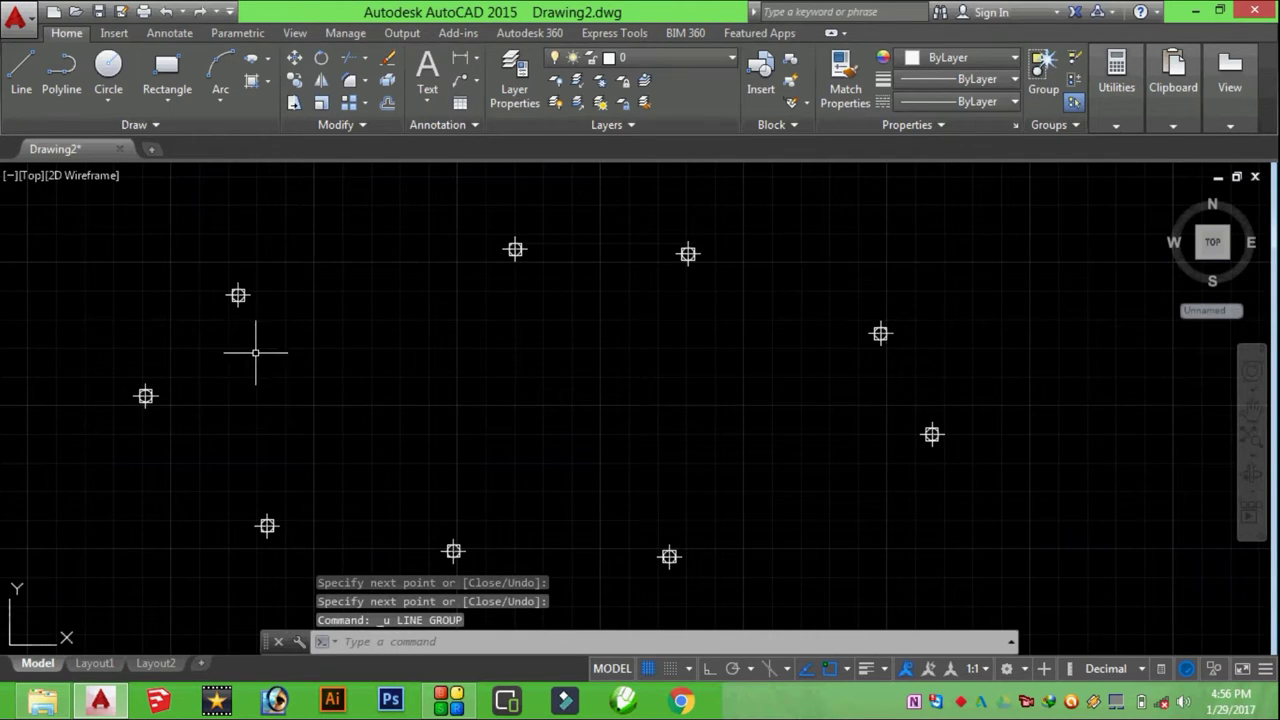
Draw lines through seven point markers and close the outline with C
{"action": "left_click", "coordinate": [21, 72]}
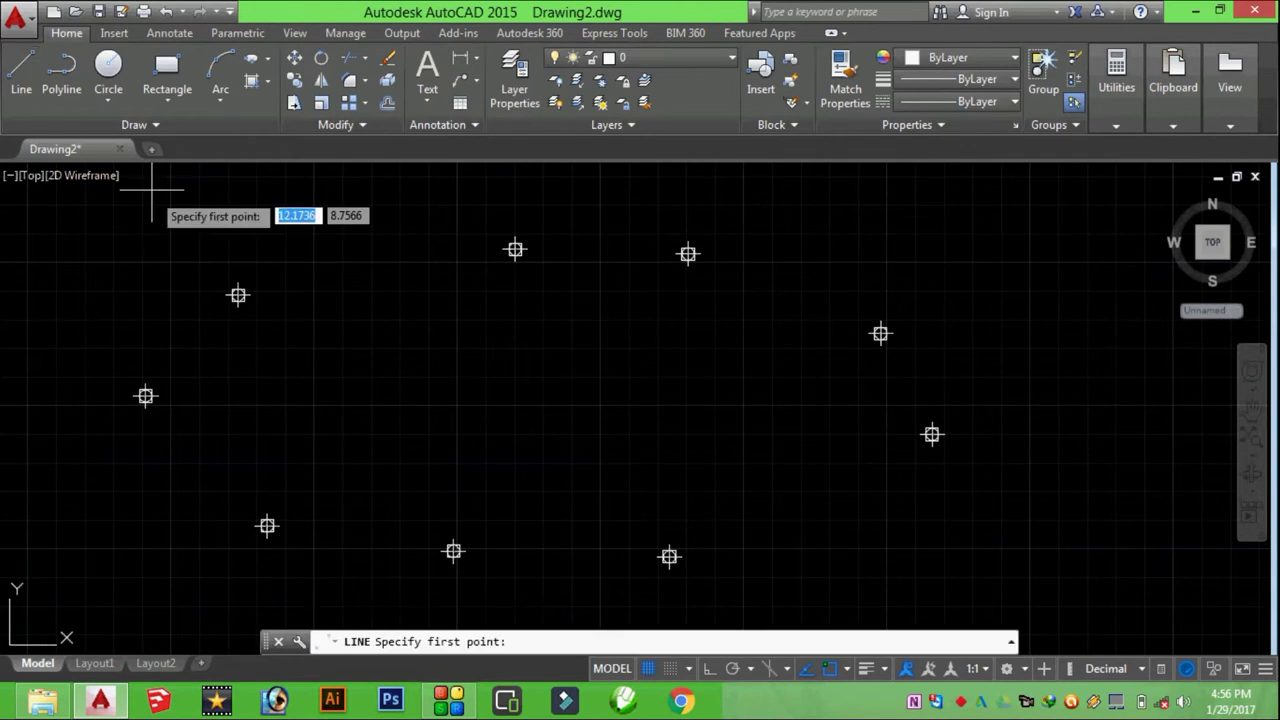
{"action": "left_click", "coordinate": [238, 294]}
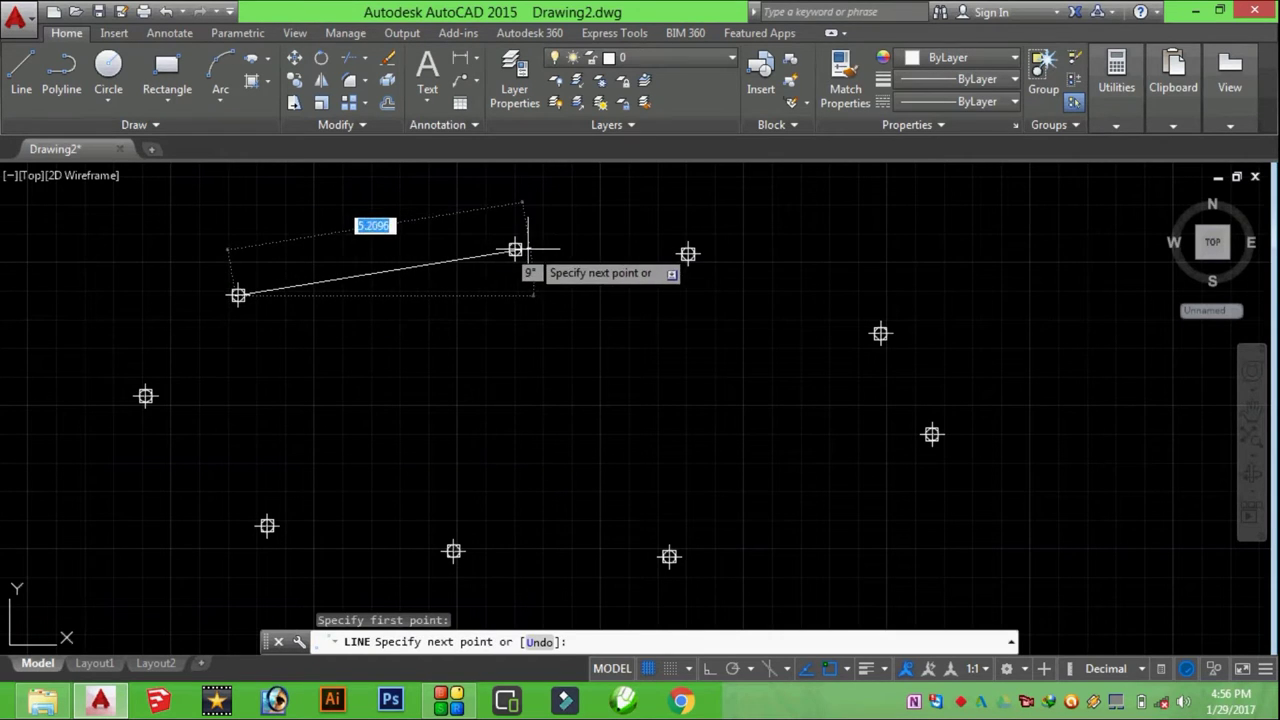
{"action": "left_click", "coordinate": [515, 250]}
{"action": "left_click", "coordinate": [687, 253]}
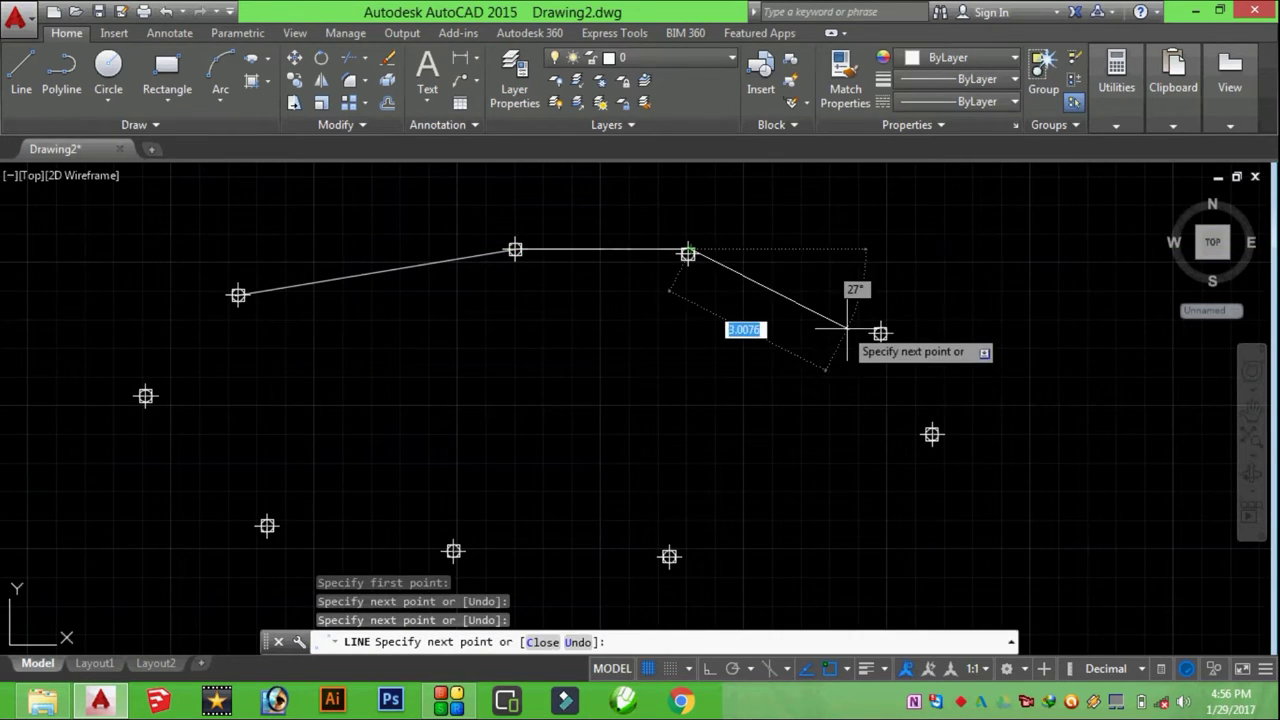
{"action": "left_click", "coordinate": [880, 334]}
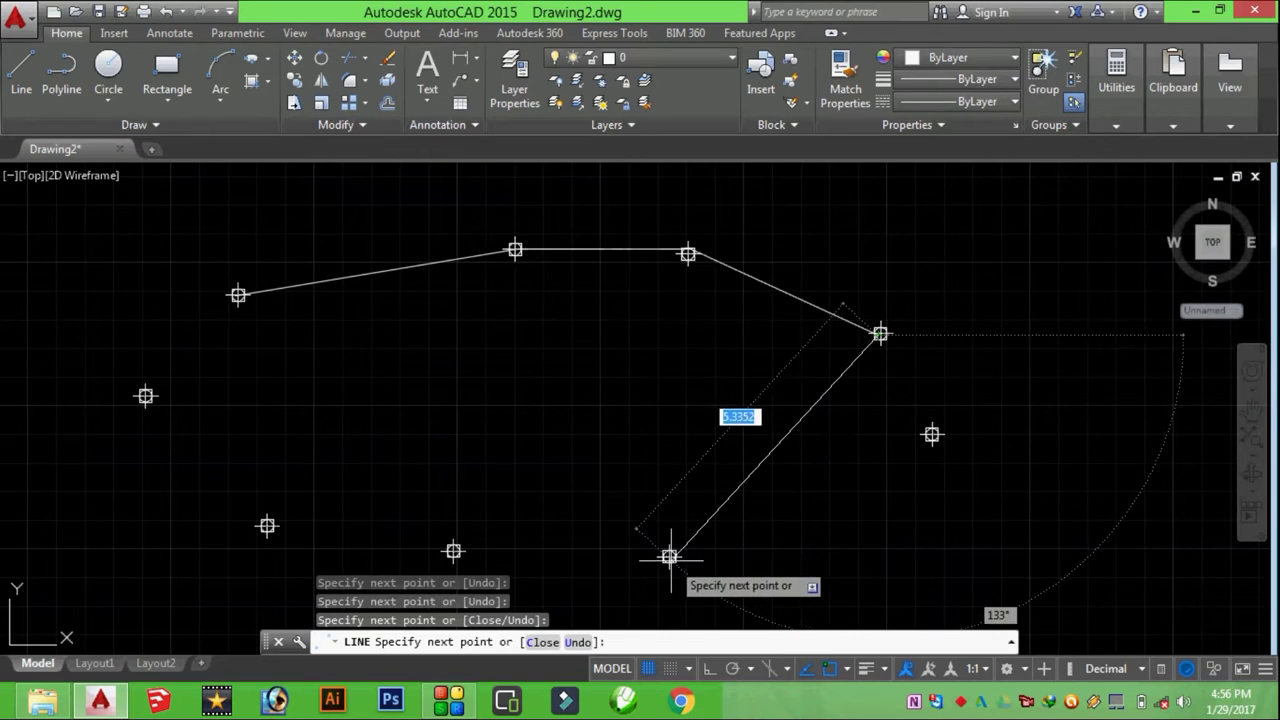
{"action": "left_click", "coordinate": [668, 557]}
{"action": "left_click", "coordinate": [453, 551]}
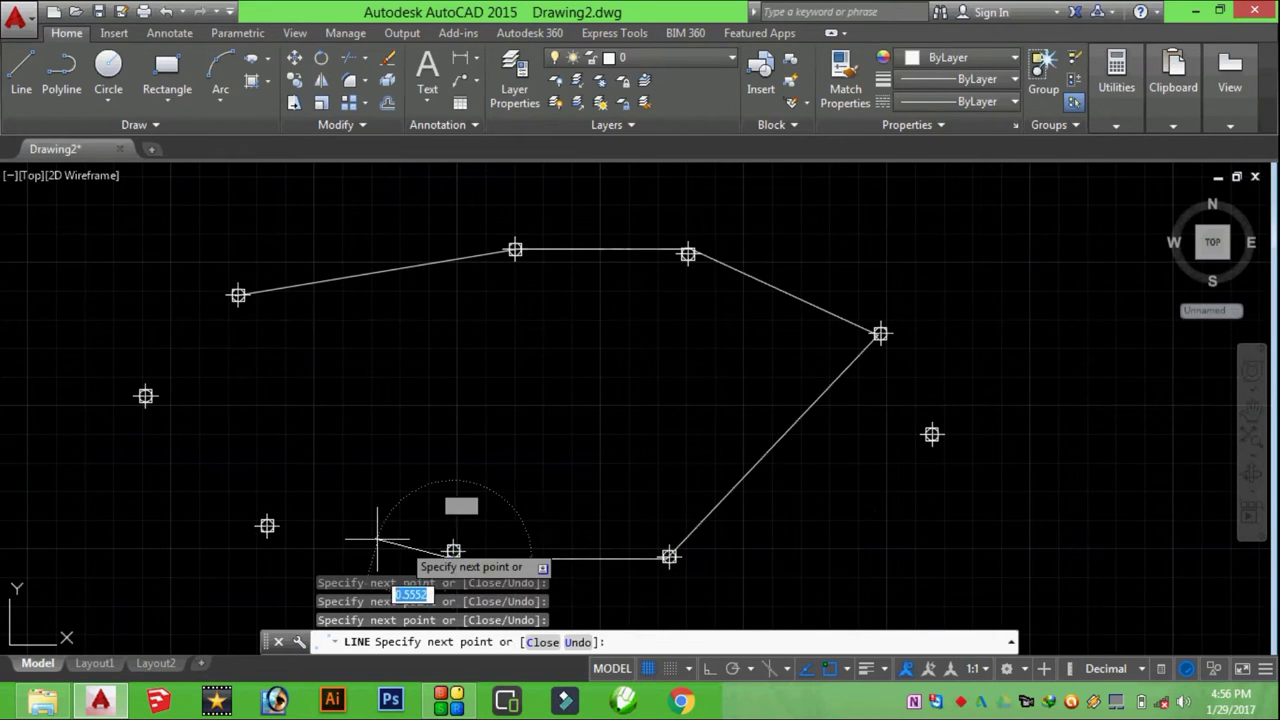
{"action": "left_click", "coordinate": [267, 525]}
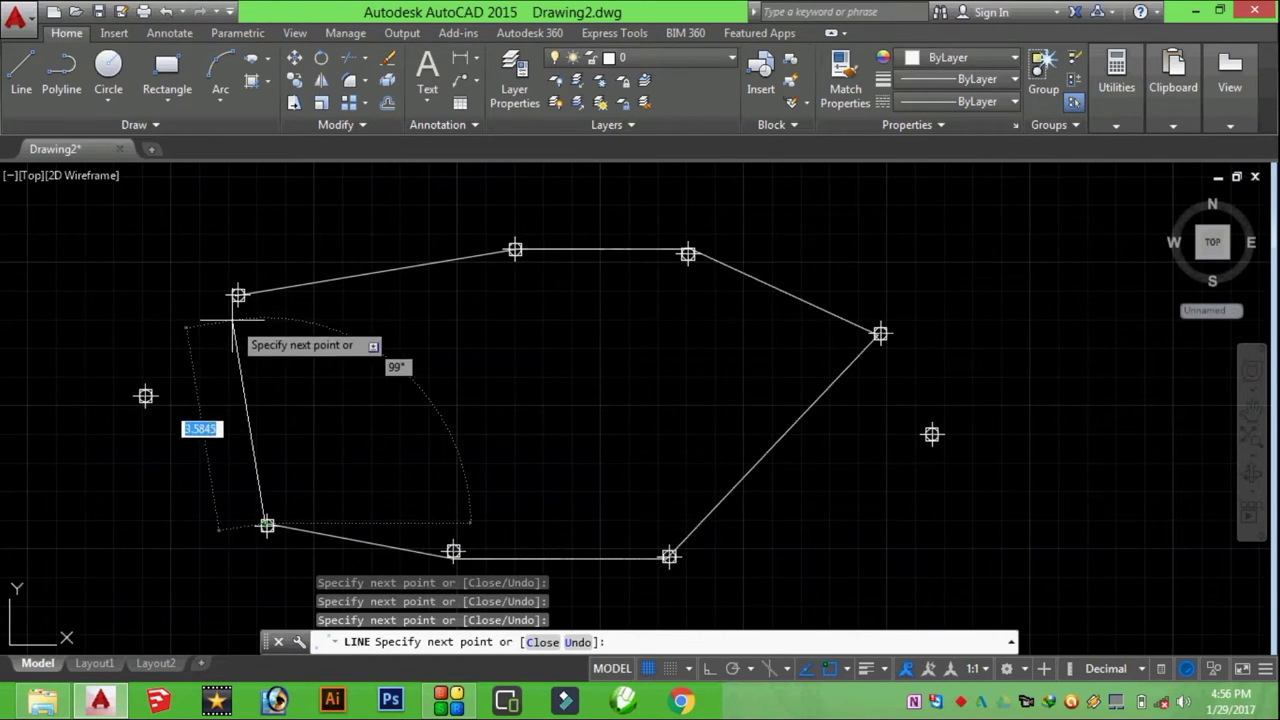
{"action": "type", "text": "c"}
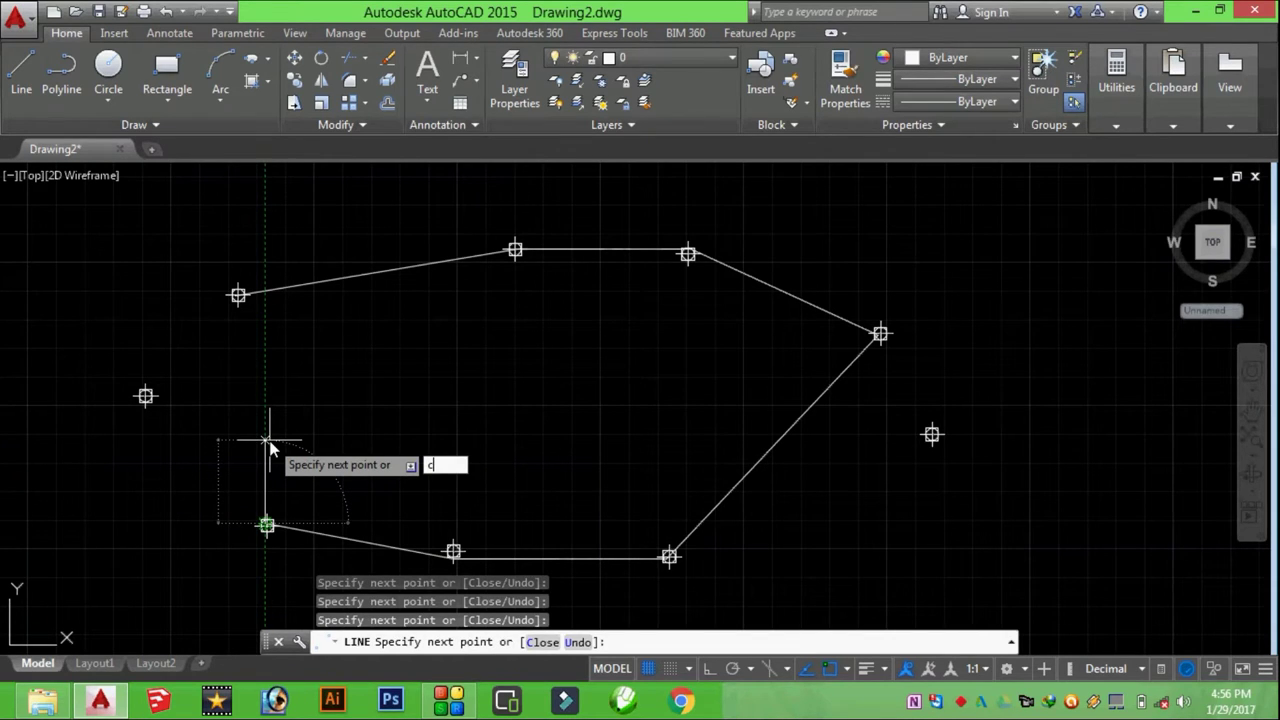
{"action": "key", "text": "Return"}
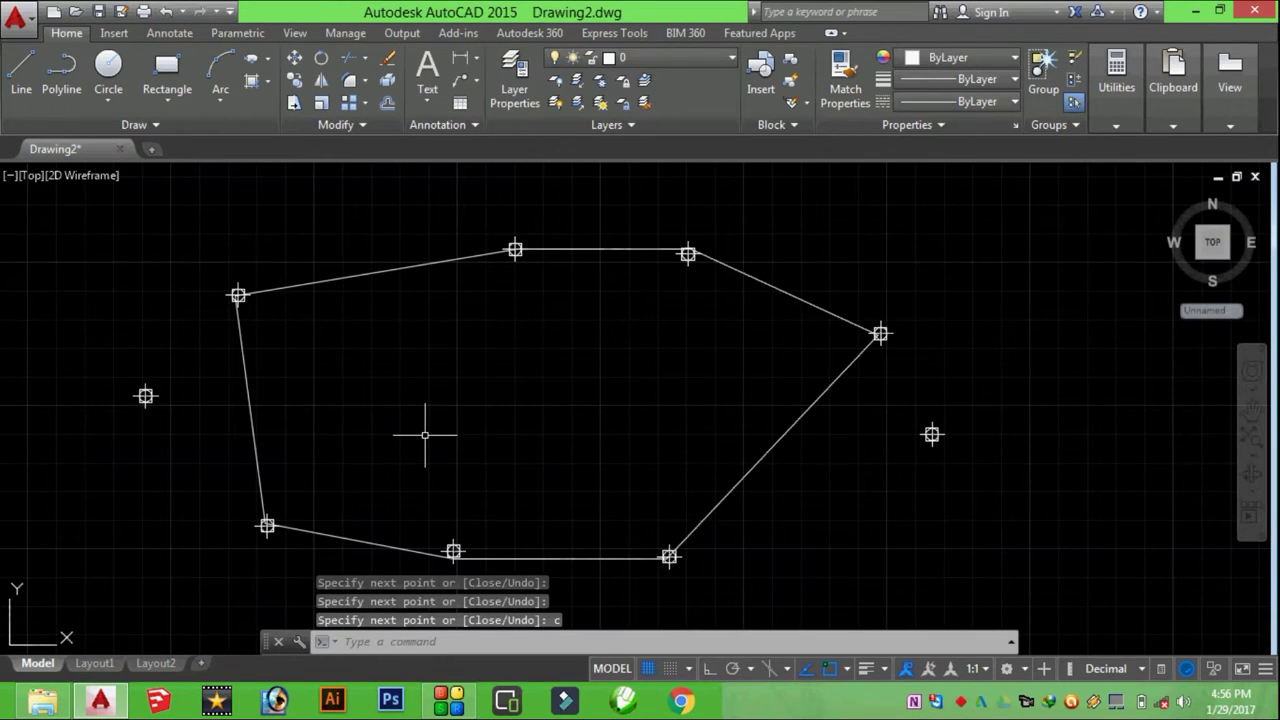
Restart and cancel the line command, then select everything in the drawing
{"action": "key", "text": "Return"}
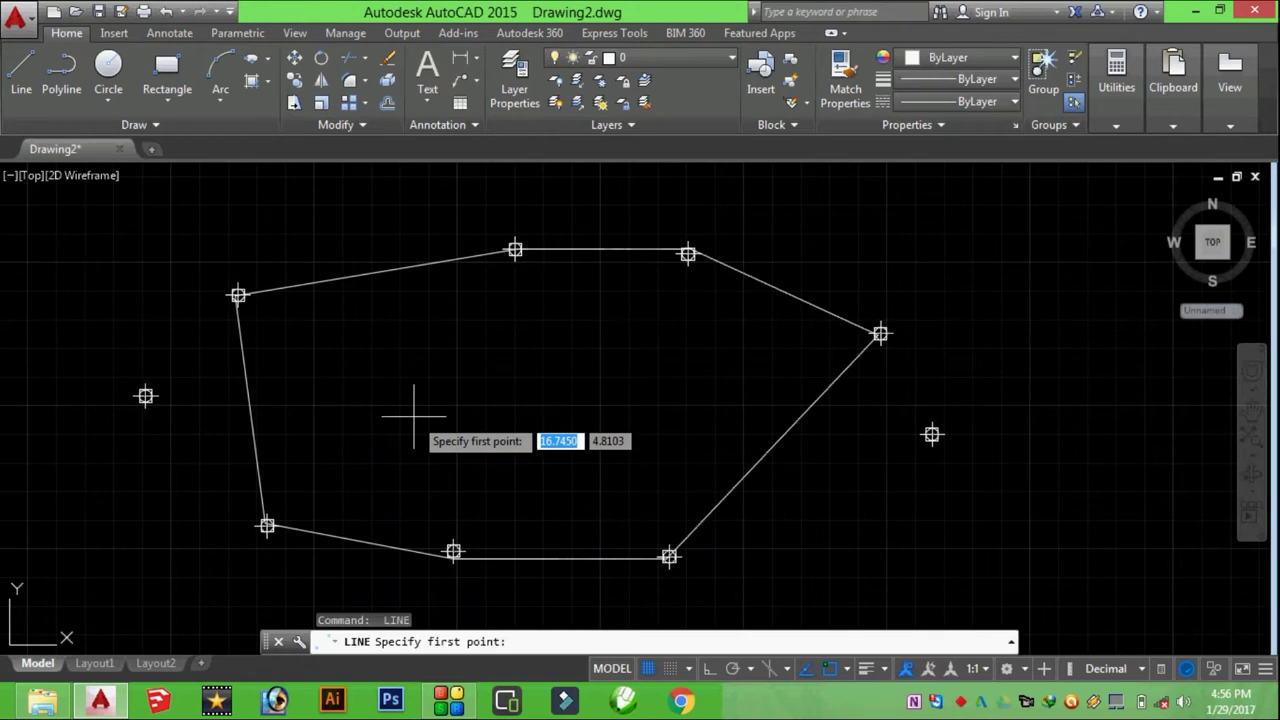
{"action": "key", "text": "Escape"}
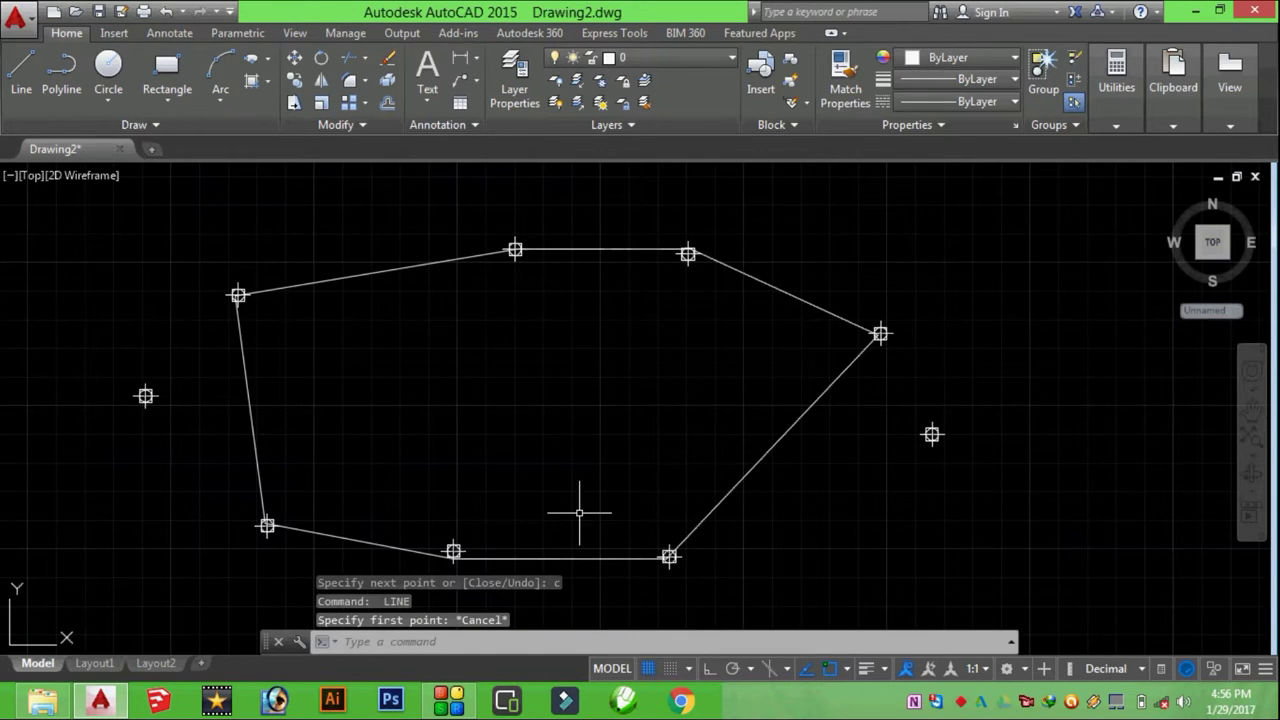
{"action": "left_click", "coordinate": [160, 127]}
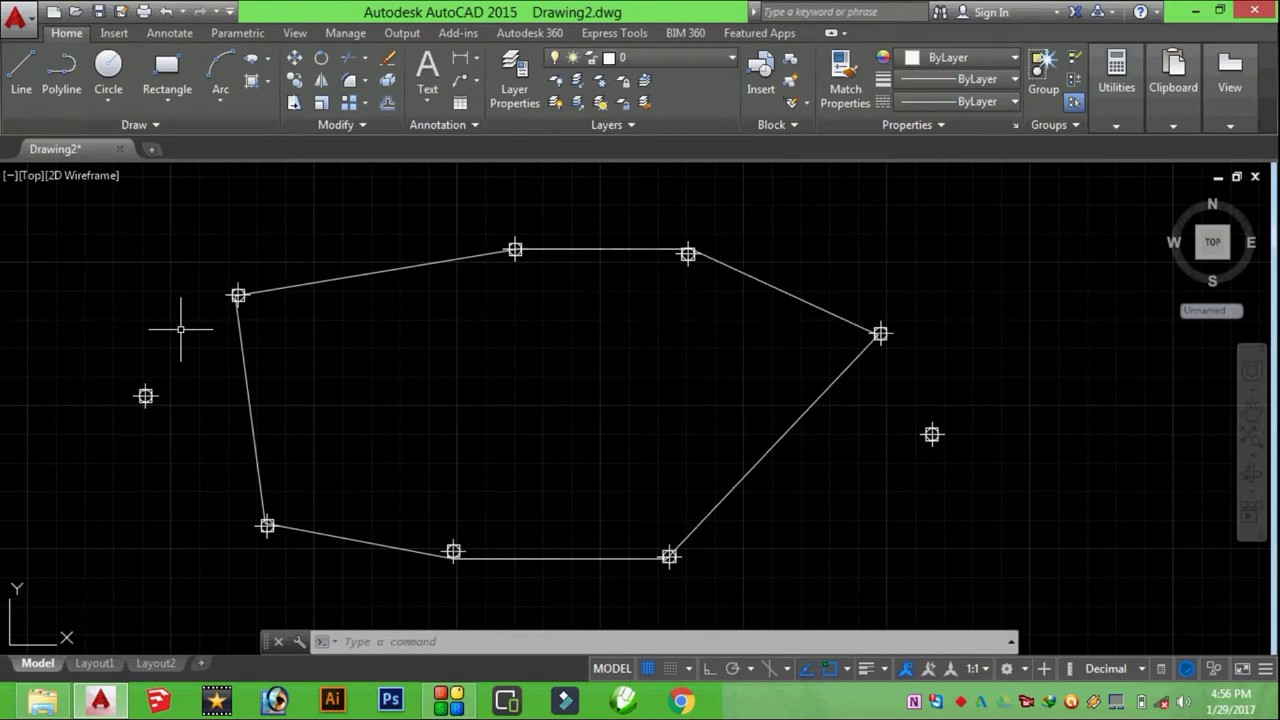
{"action": "key", "text": "ctrl+a"}
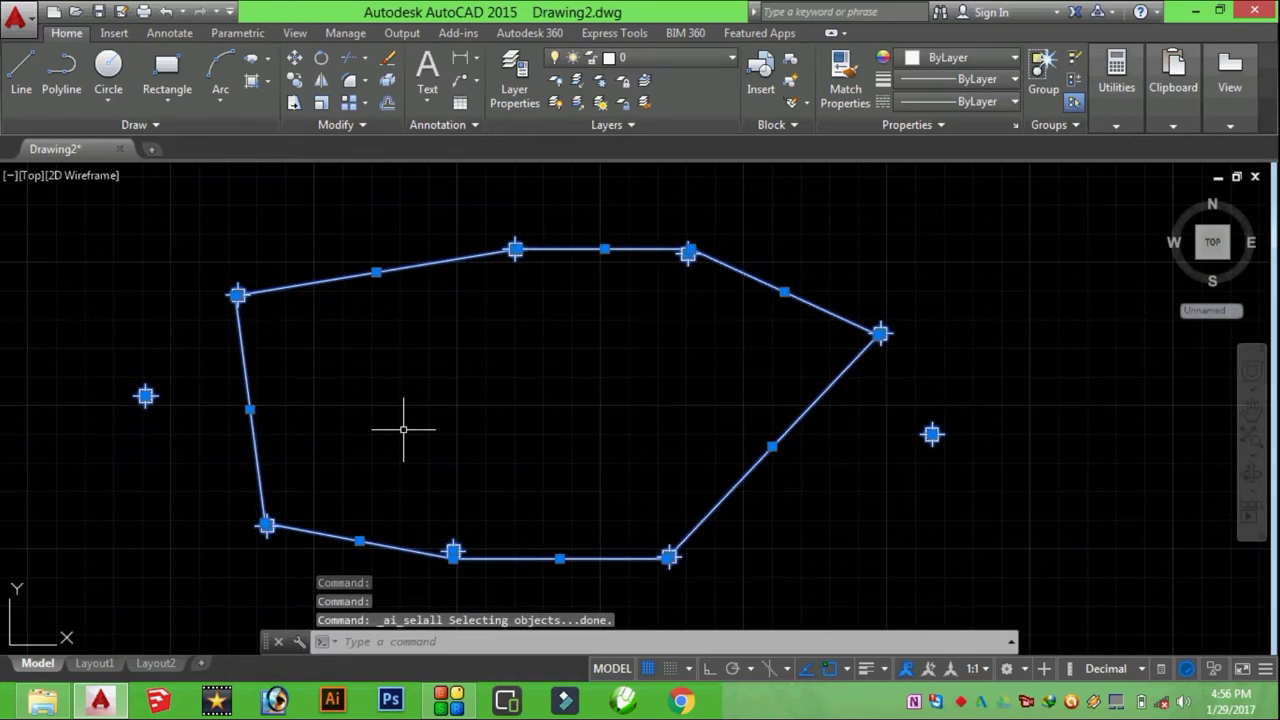
Erase everything, draw one 15-unit horizontal line, and start the Divide command
{"action": "key", "text": "Delete"}
{"action": "left_click", "coordinate": [151, 126]}
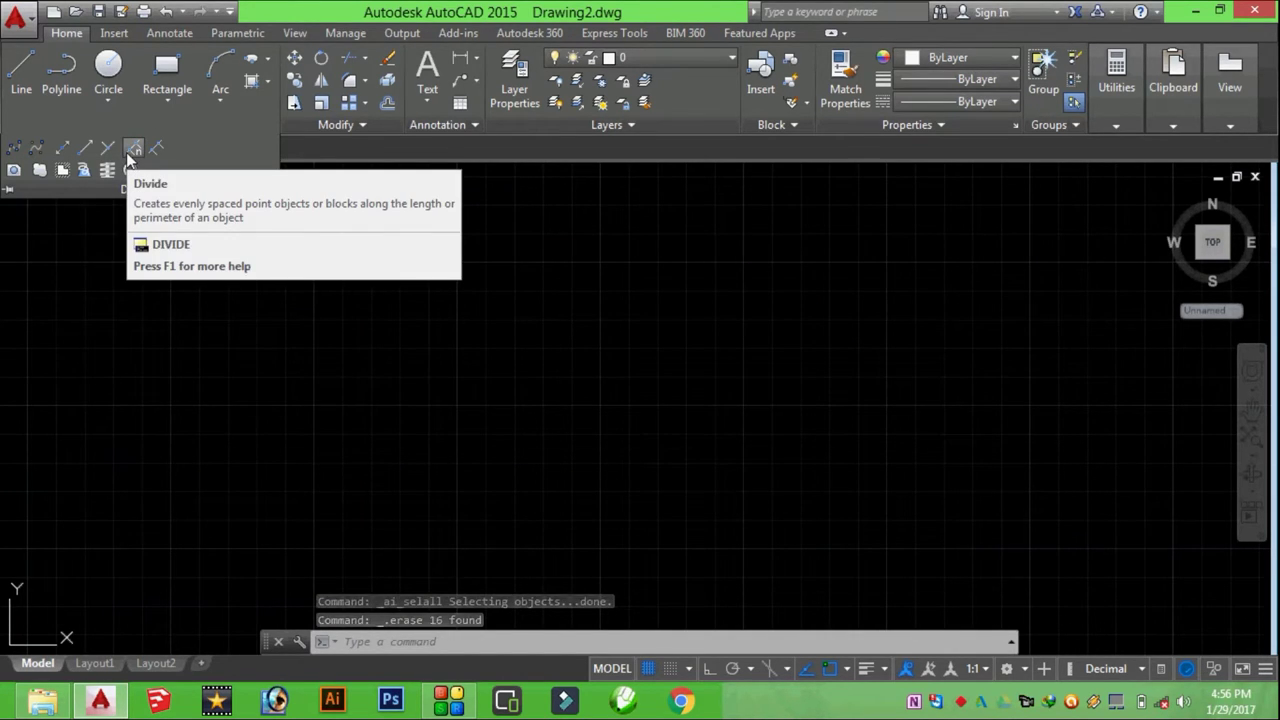
{"action": "left_click", "coordinate": [21, 70]}
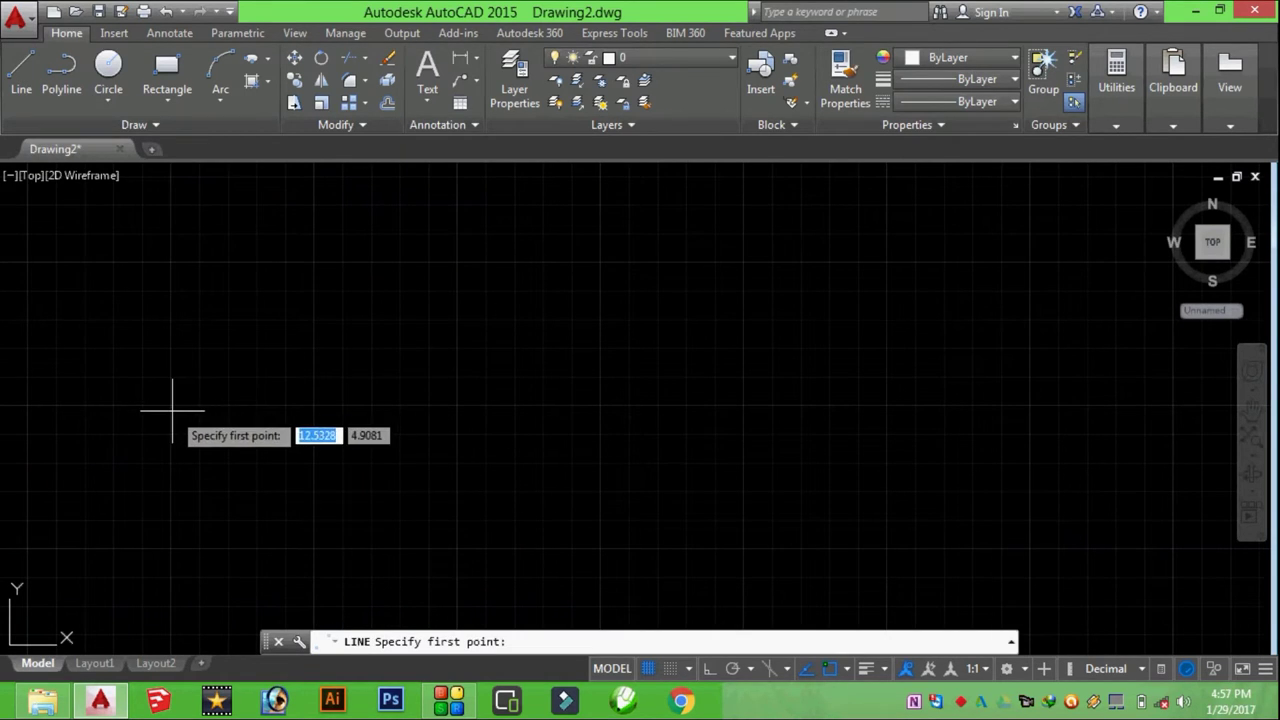
{"action": "left_click", "coordinate": [173, 408]}
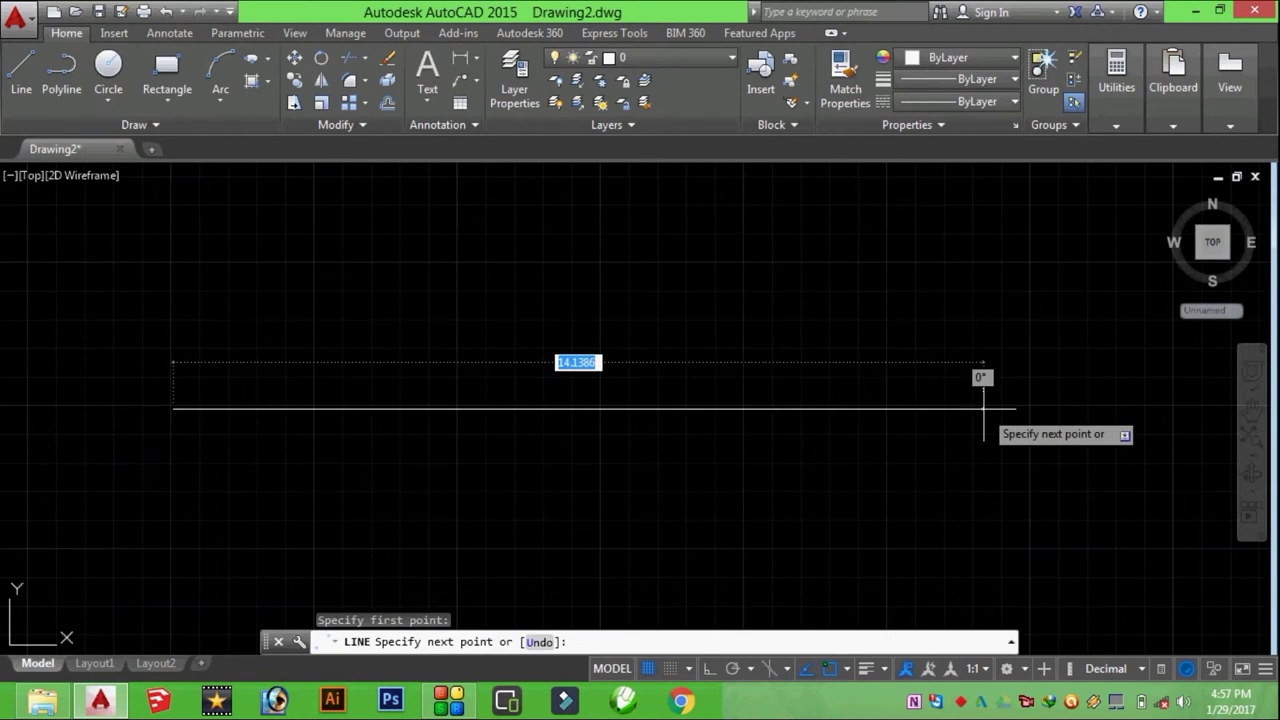
{"action": "type", "text": "15"}
{"action": "key", "text": "Return"}
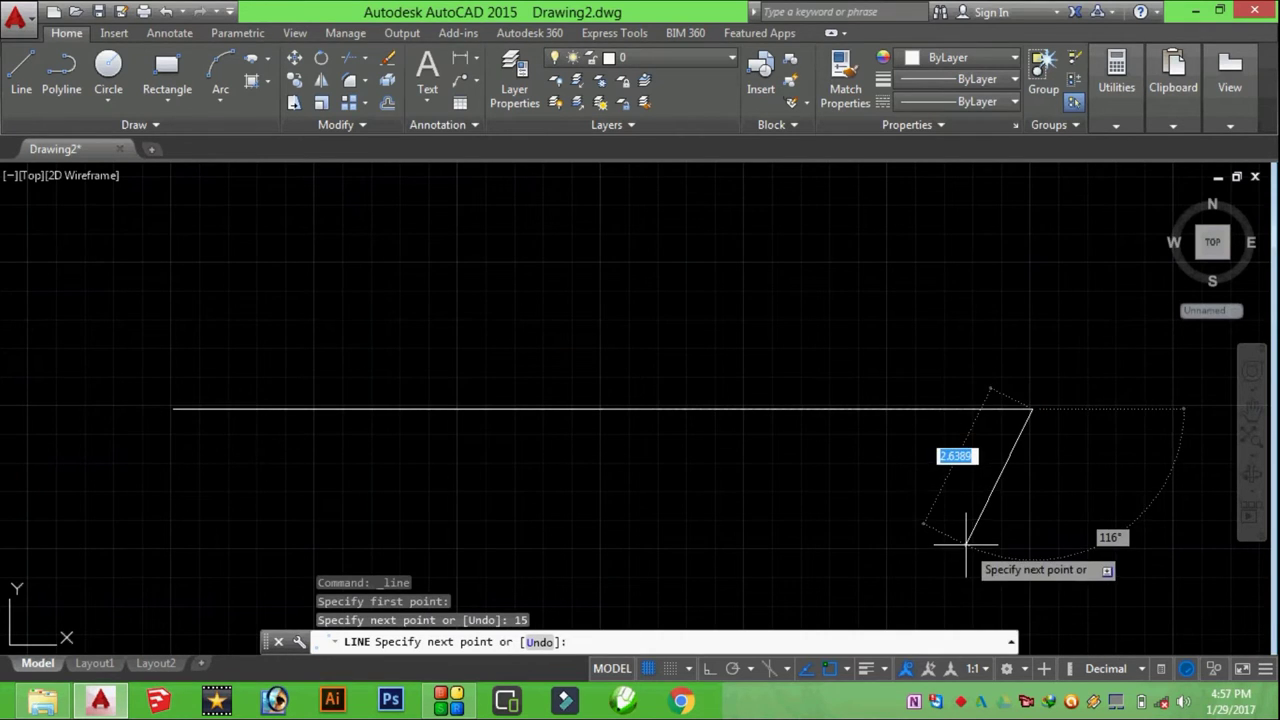
{"action": "key", "text": "Return"}
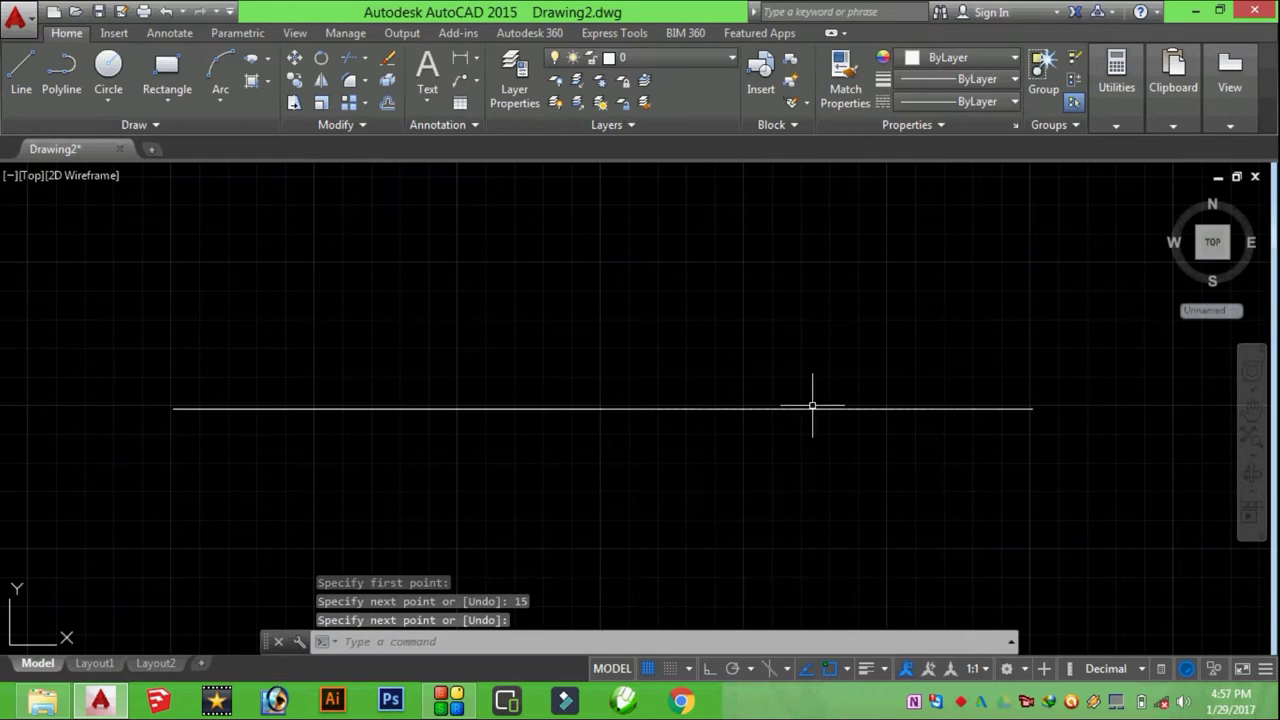
{"action": "left_click", "coordinate": [164, 125]}
{"action": "left_click", "coordinate": [135, 148]}
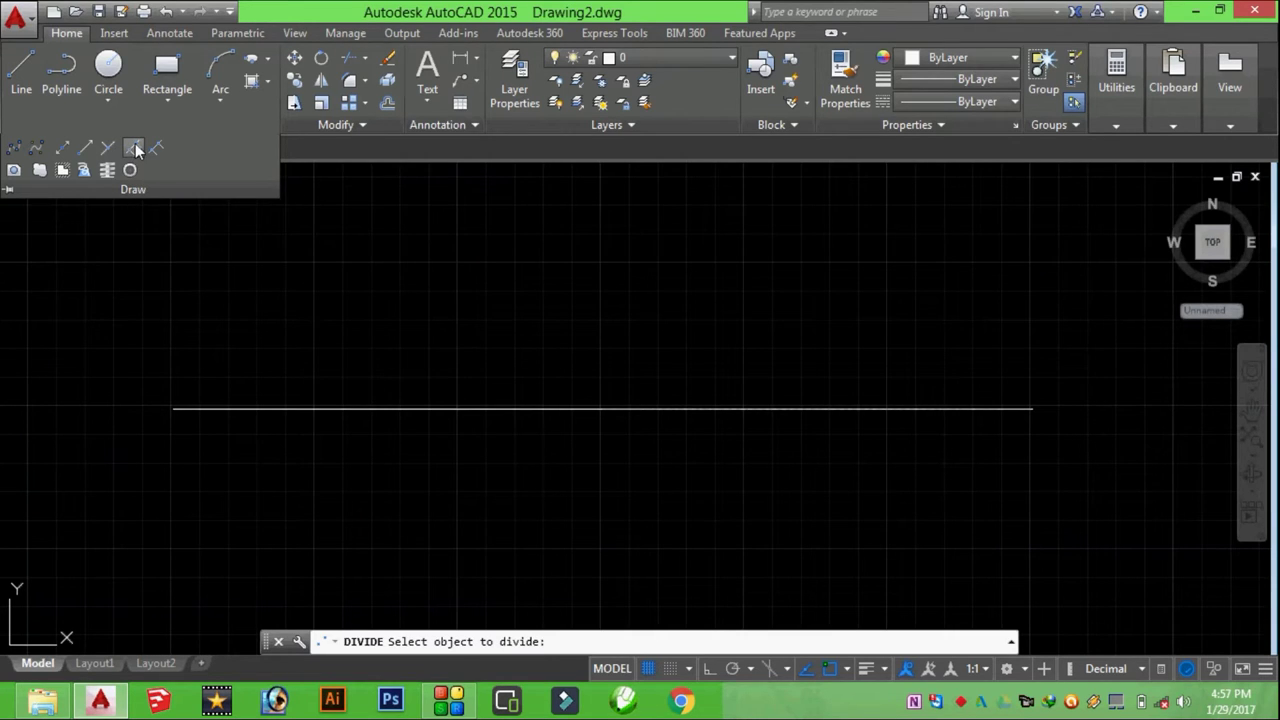
Divide the 15-unit line into 3 equal segments
{"action": "left_click", "coordinate": [135, 148]}
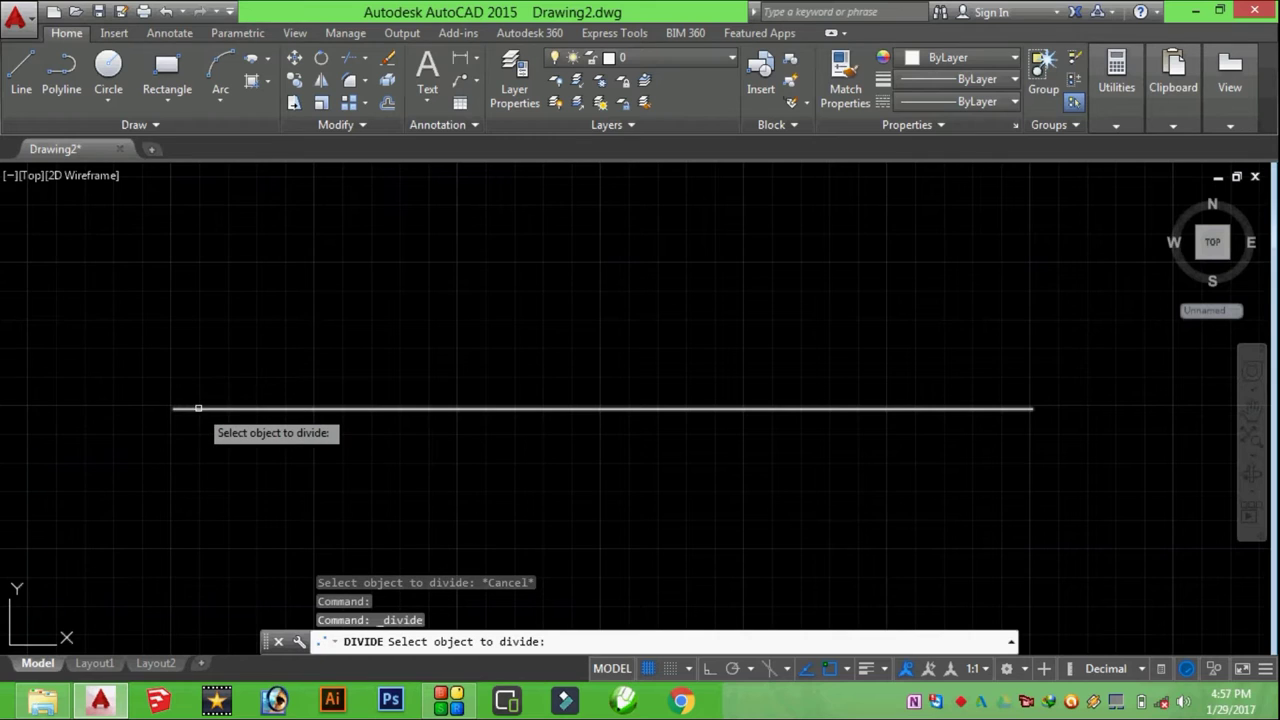
{"action": "left_click", "coordinate": [198, 408]}
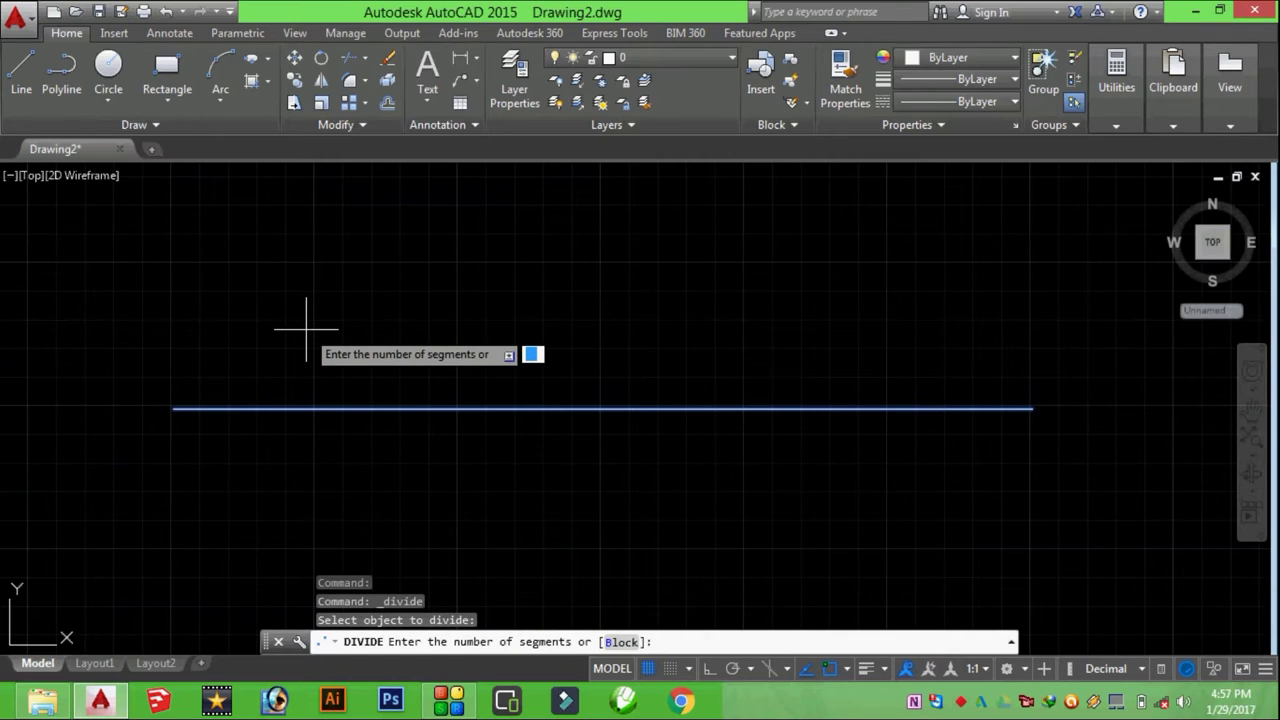
{"action": "type", "text": "3"}
{"action": "key", "text": "Return"}
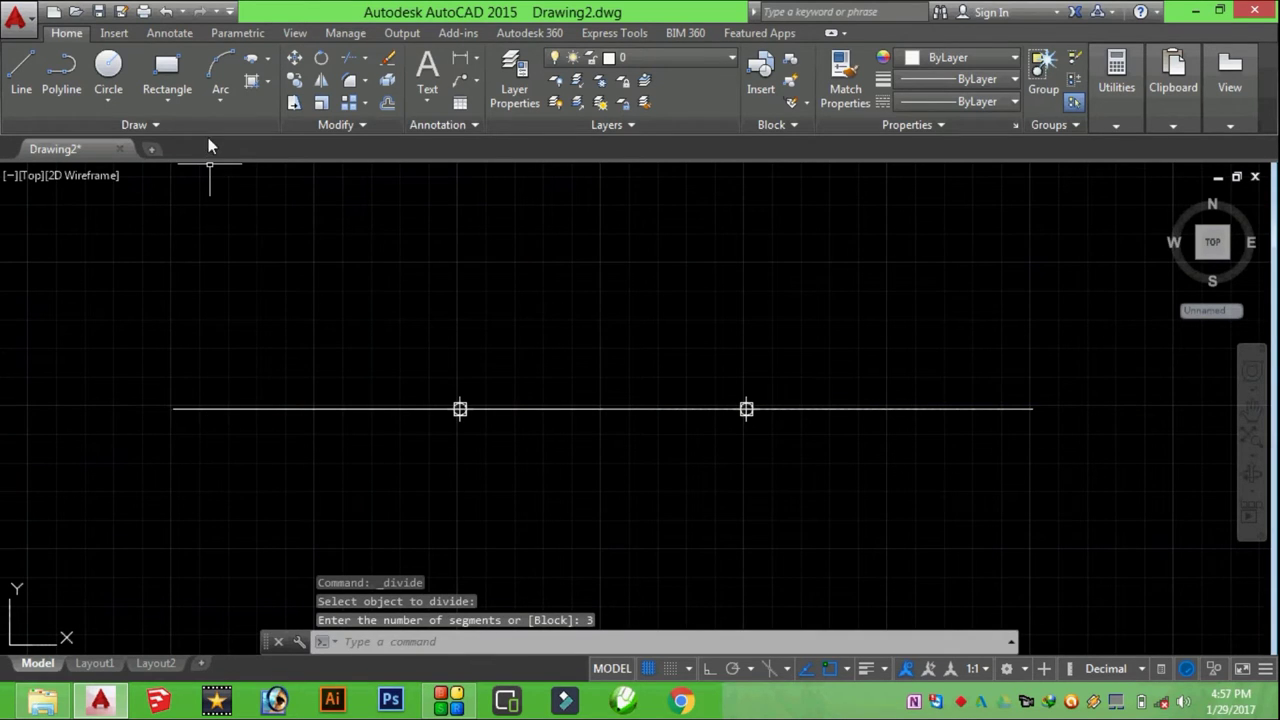
Add a 15.0000 linear dimension below the line, spanning end to end
{"action": "left_click", "coordinate": [460, 57]}
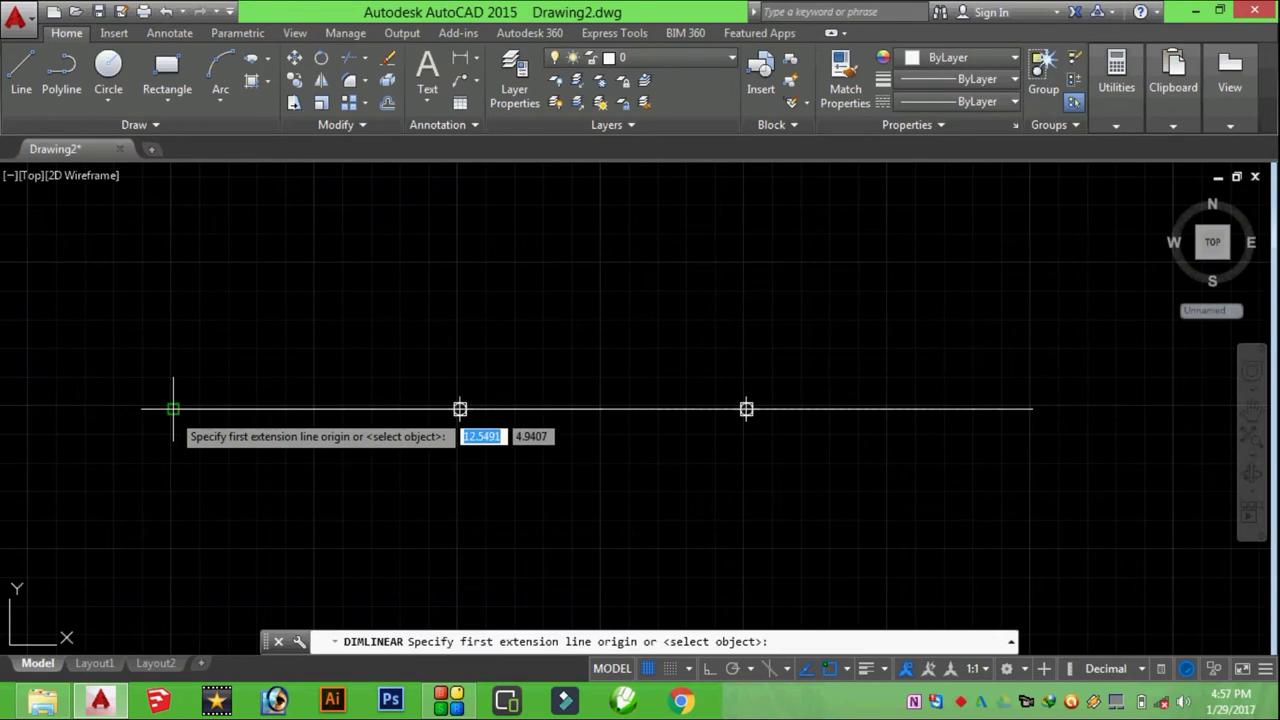
{"action": "left_click", "coordinate": [172, 408]}
{"action": "left_click", "coordinate": [1030, 409]}
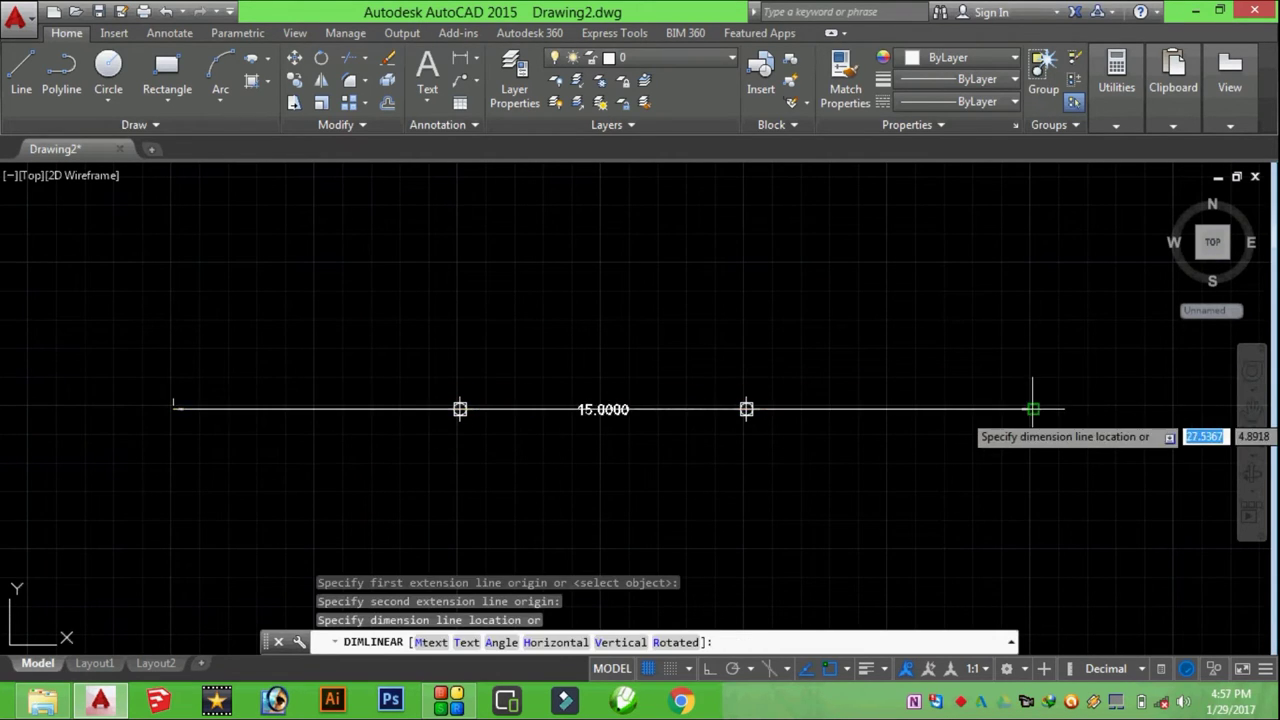
{"action": "left_click", "coordinate": [1032, 447]}
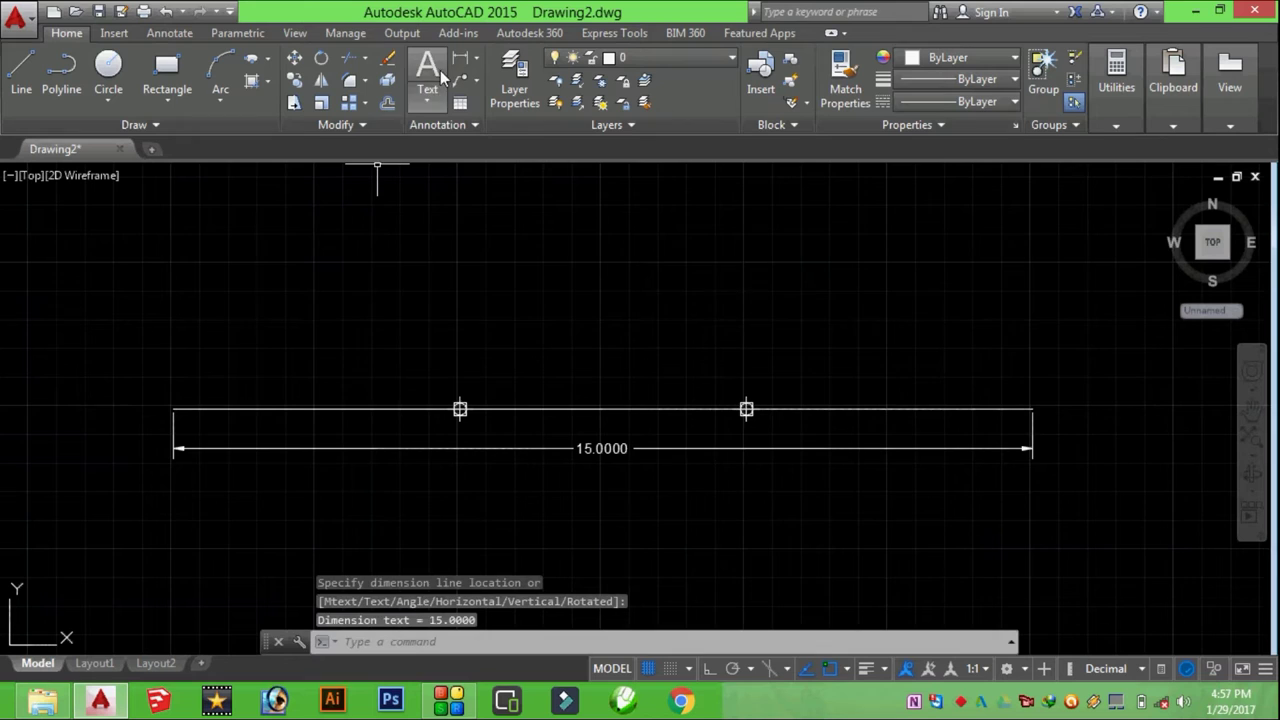
Add a 7.5000 dimension to the line's midpoint, undo it, and turn OSNAP off
{"action": "left_click", "coordinate": [460, 57]}
{"action": "left_click", "coordinate": [172, 408]}
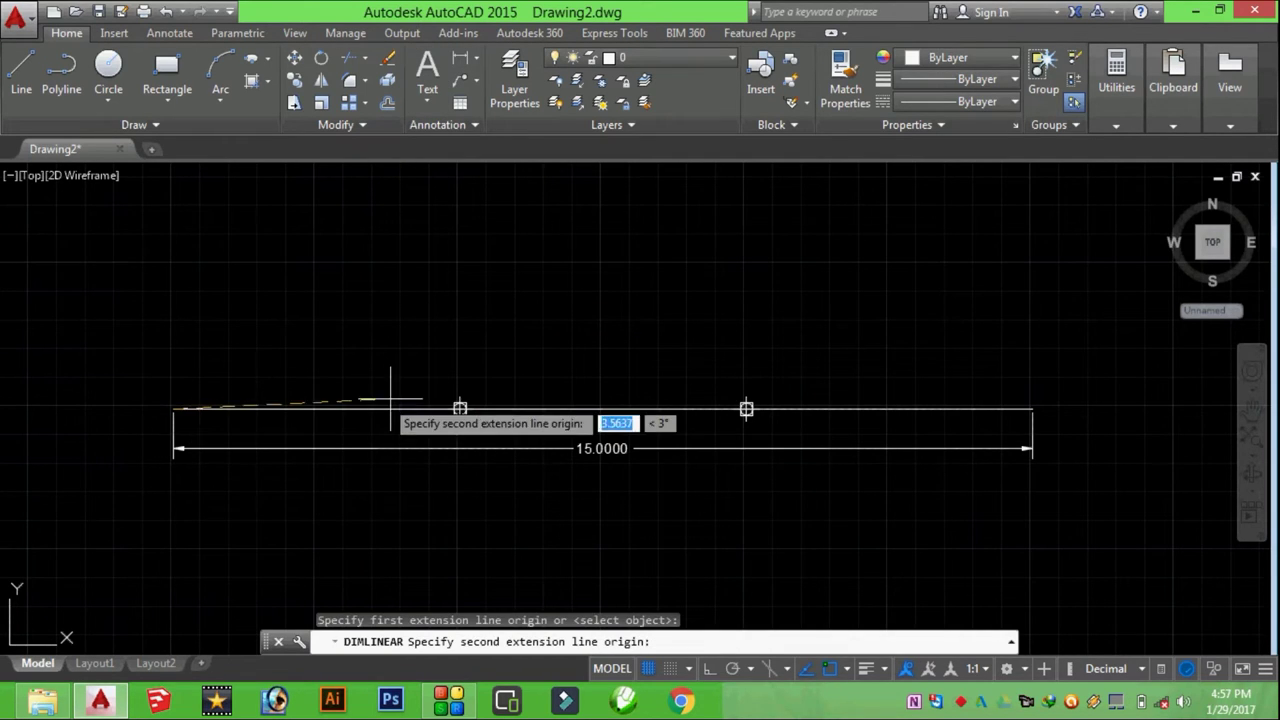
{"action": "left_click", "coordinate": [460, 408]}
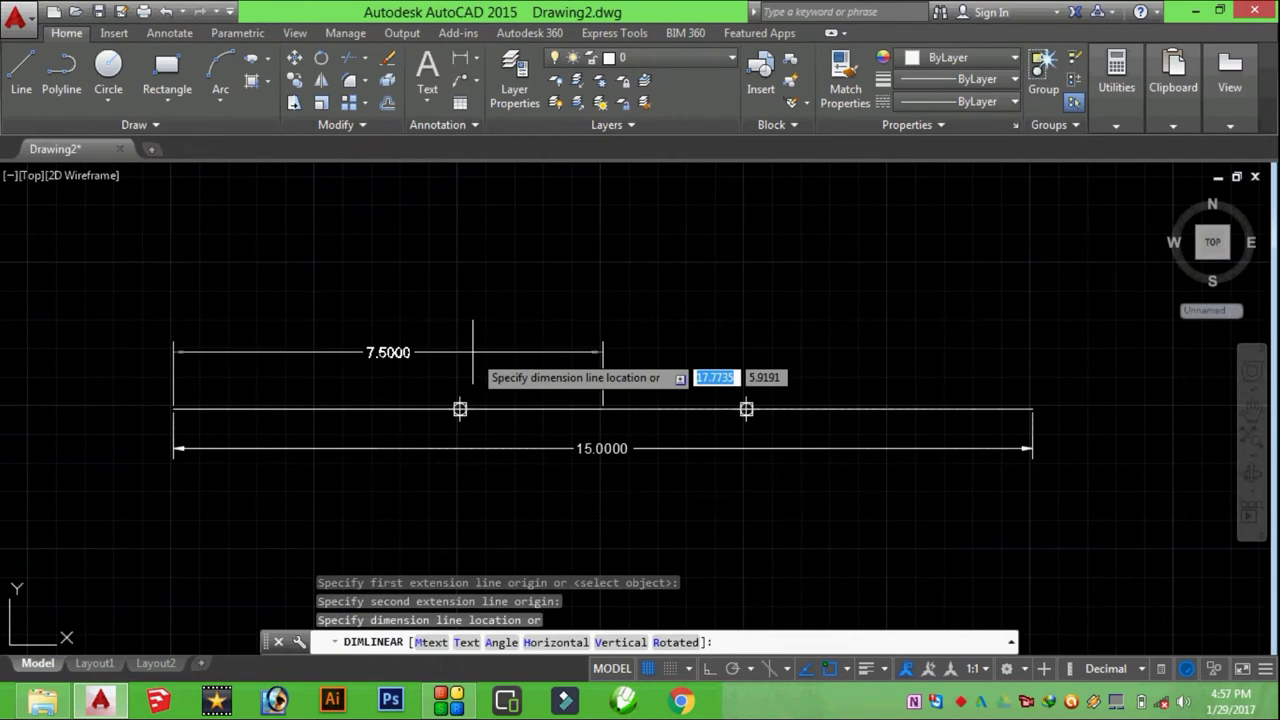
{"action": "left_click", "coordinate": [474, 346]}
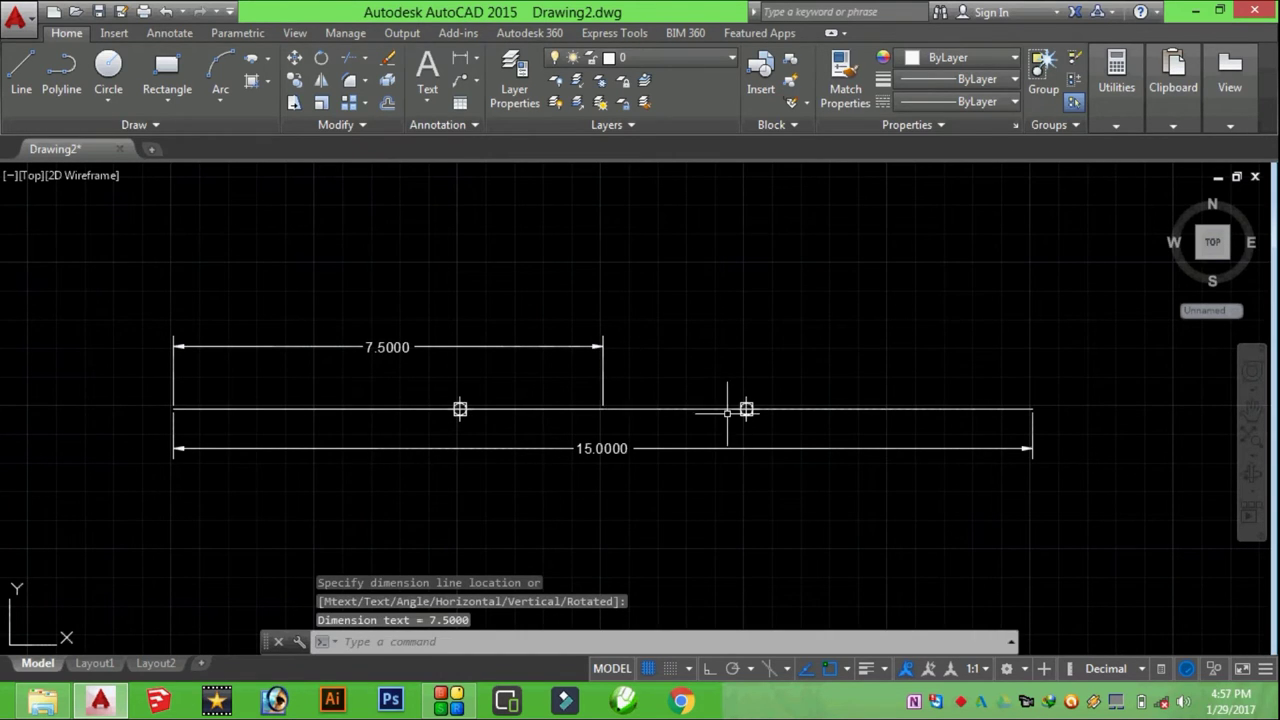
{"action": "key", "text": "ctrl+z"}
{"action": "left_click", "coordinate": [832, 669]}
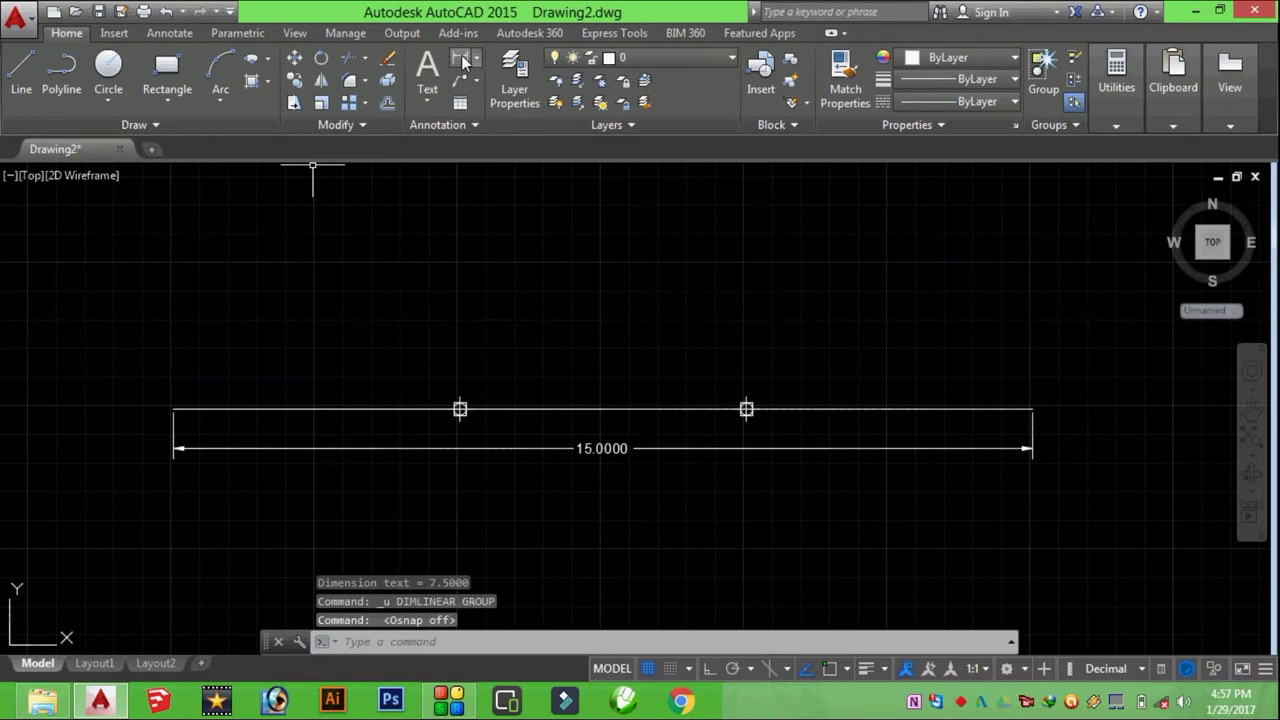
Begin a linear dimension from the left end to the first division point, then cancel it
{"action": "left_click", "coordinate": [461, 58]}
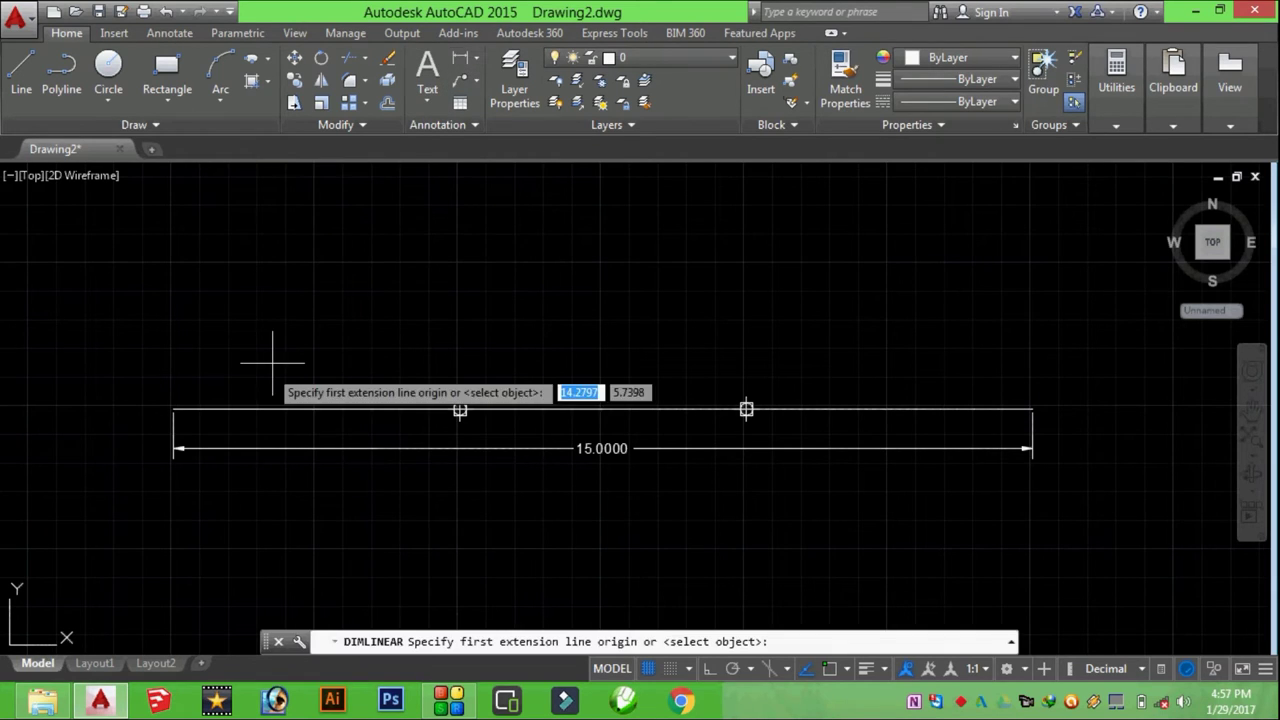
{"action": "left_click", "coordinate": [175, 408]}
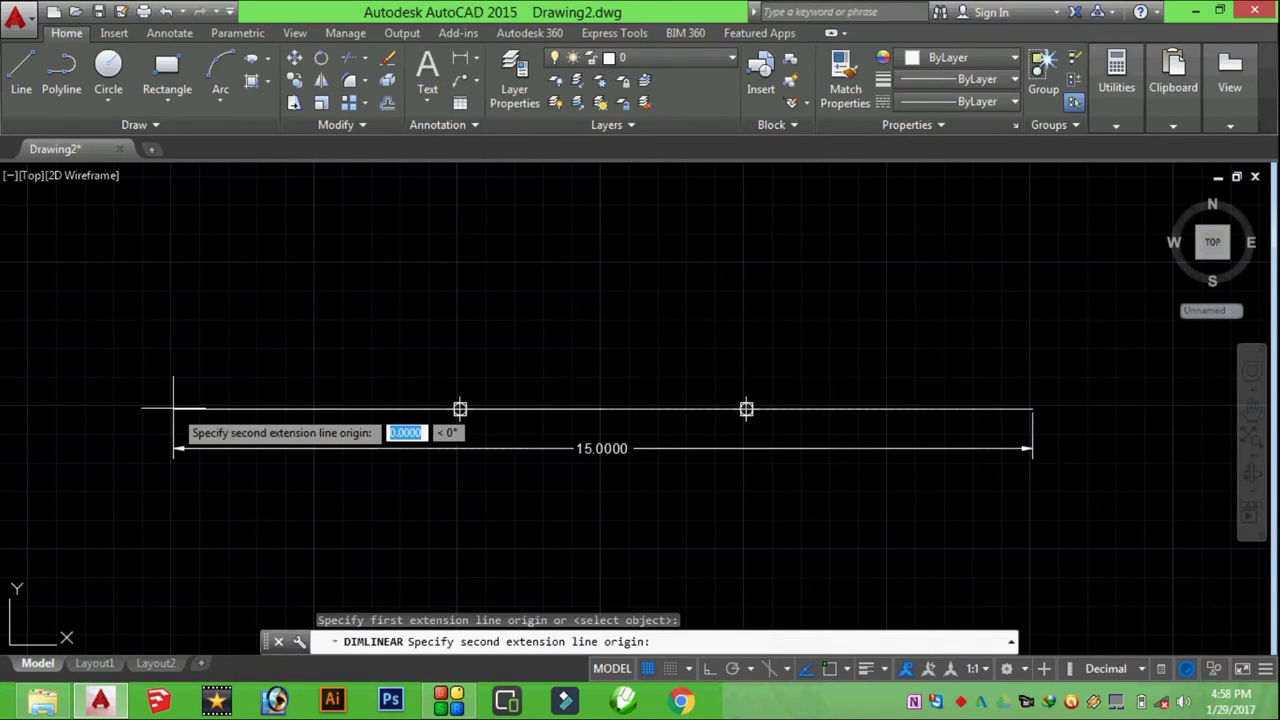
{"action": "left_click", "coordinate": [459, 408]}
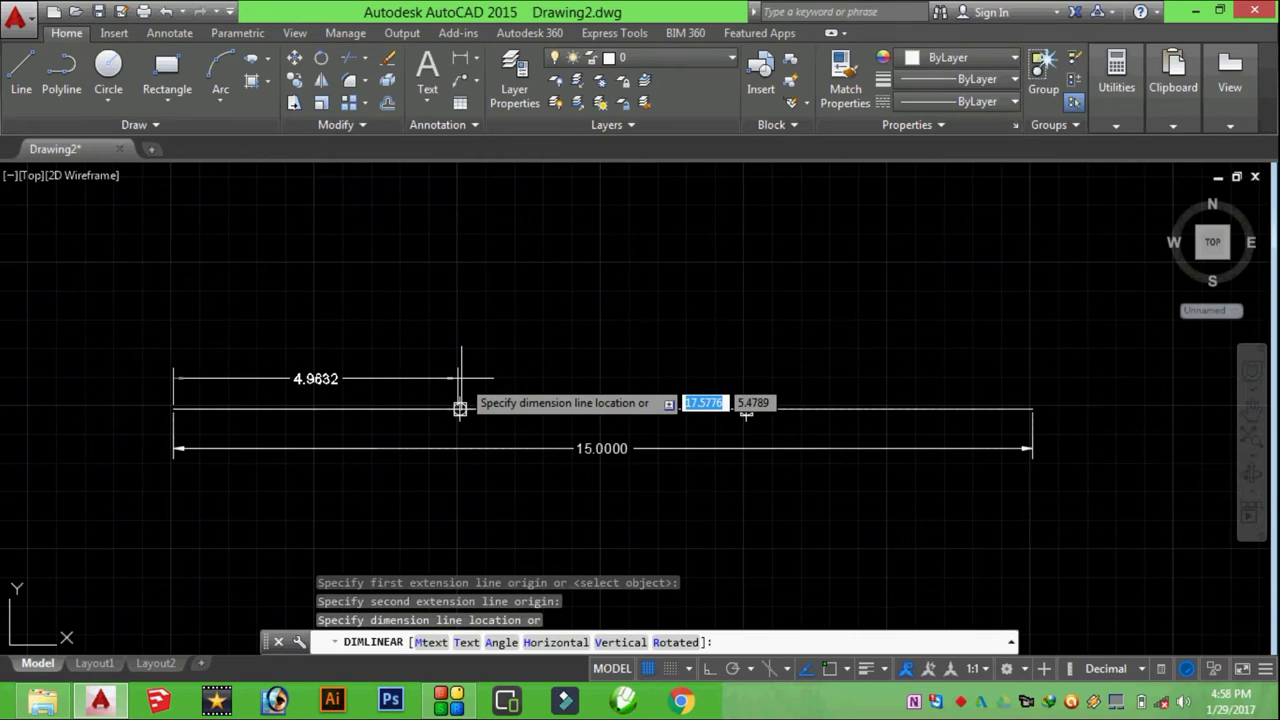
{"action": "scroll", "coordinate": [459, 408], "scroll_direction": "up", "scroll_amount": 5}
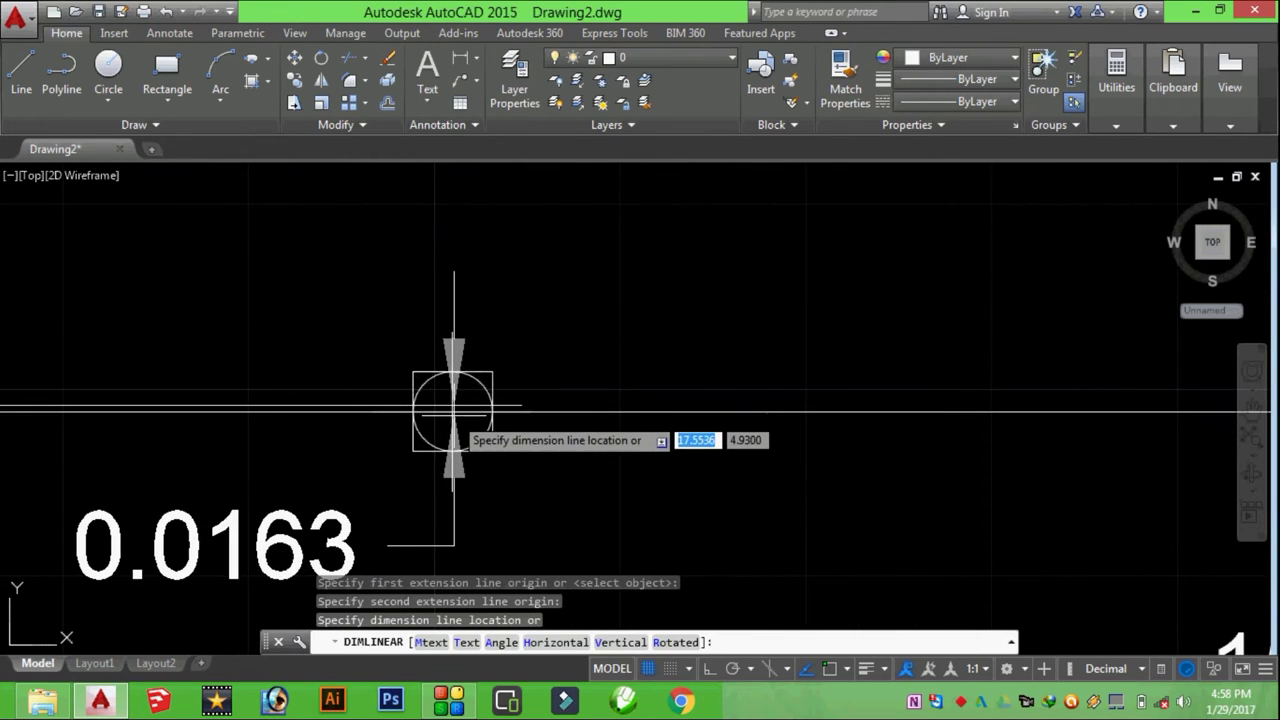
{"action": "key", "text": "Escape"}
{"action": "scroll", "coordinate": [420, 357], "scroll_direction": "down", "scroll_amount": 3}
{"action": "scroll", "coordinate": [443, 371], "scroll_direction": "down", "scroll_amount": 2}
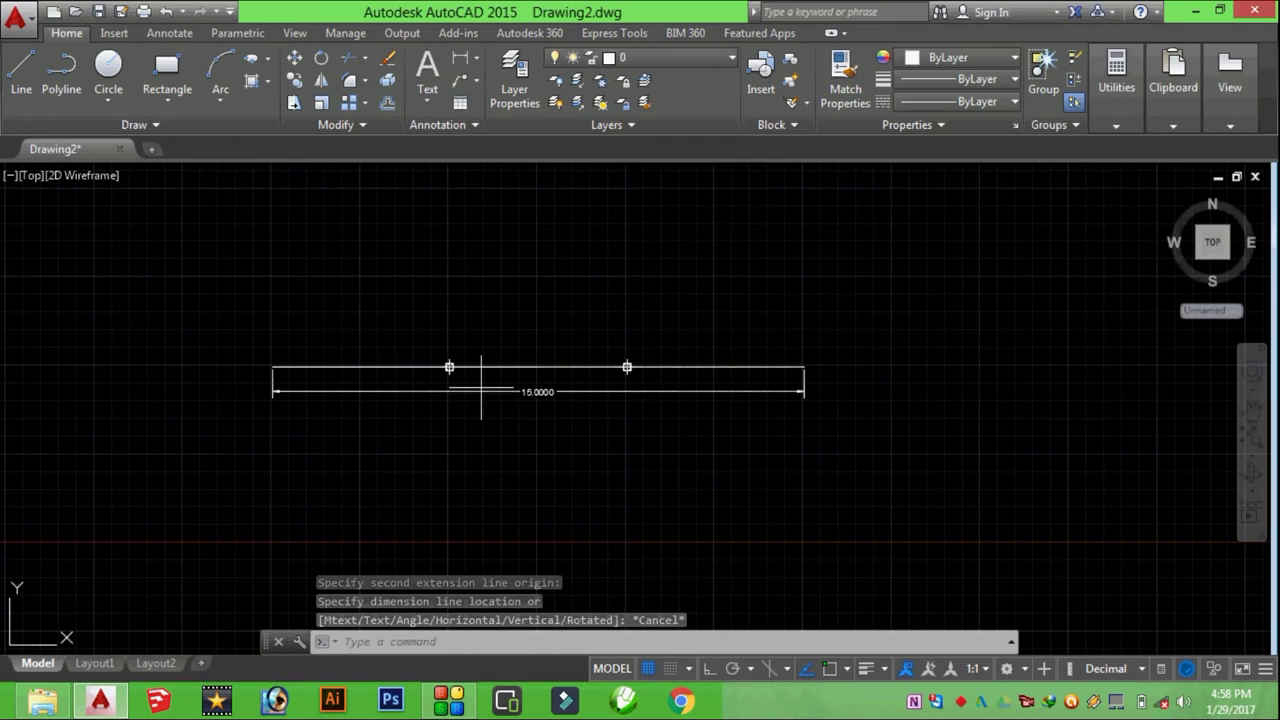
Delete the 15.0000 dimension and turn OSNAP back on
{"action": "left_click", "coordinate": [481, 375]}
{"action": "key", "text": "Escape"}
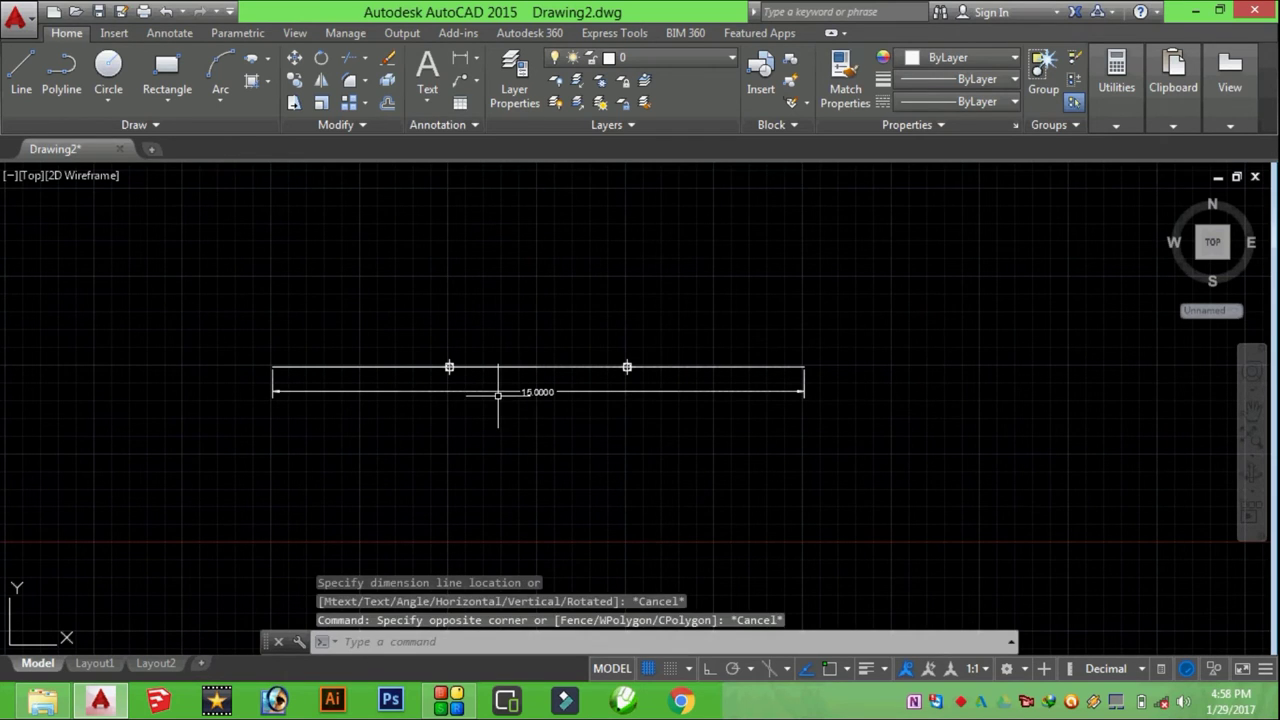
{"action": "left_click", "coordinate": [497, 391]}
{"action": "key", "text": "Delete"}
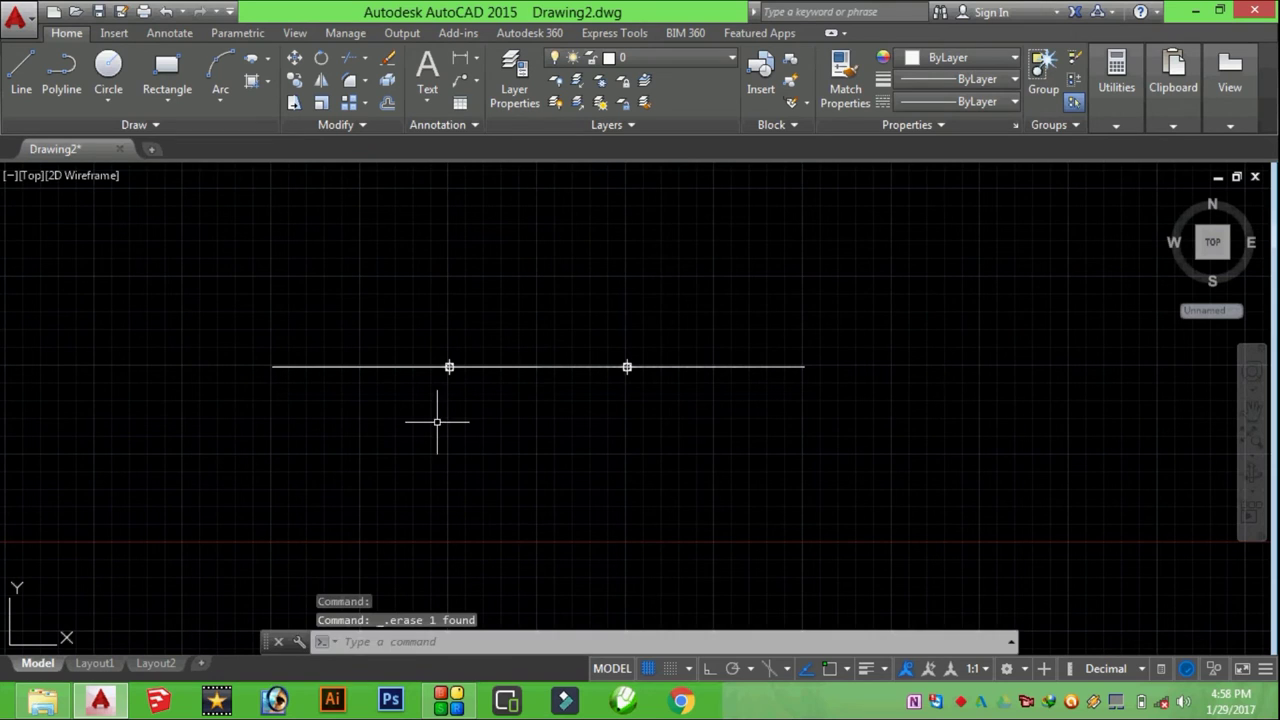
{"action": "left_click", "coordinate": [831, 668]}
Draw a 20-unit horizontal line below the divided line
{"action": "scroll", "coordinate": [575, 438], "scroll_direction": "up", "scroll_amount": 4}
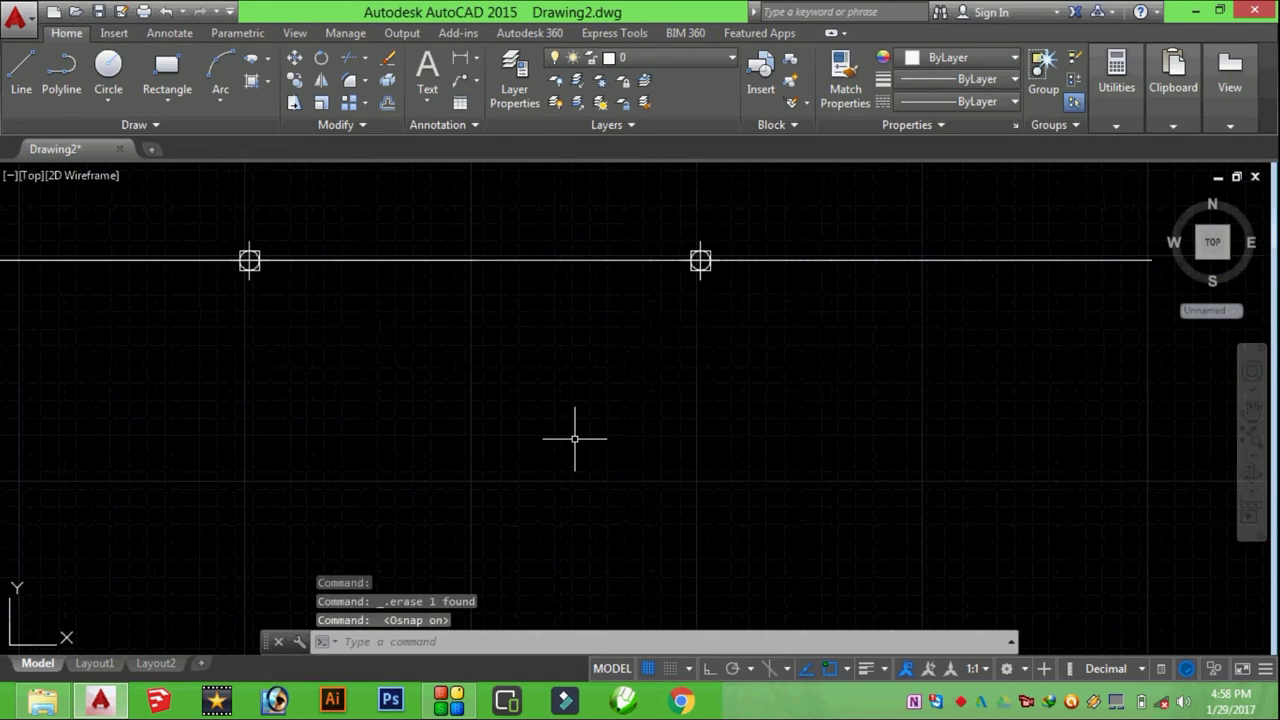
{"action": "scroll", "coordinate": [388, 370], "scroll_direction": "down", "scroll_amount": 2}
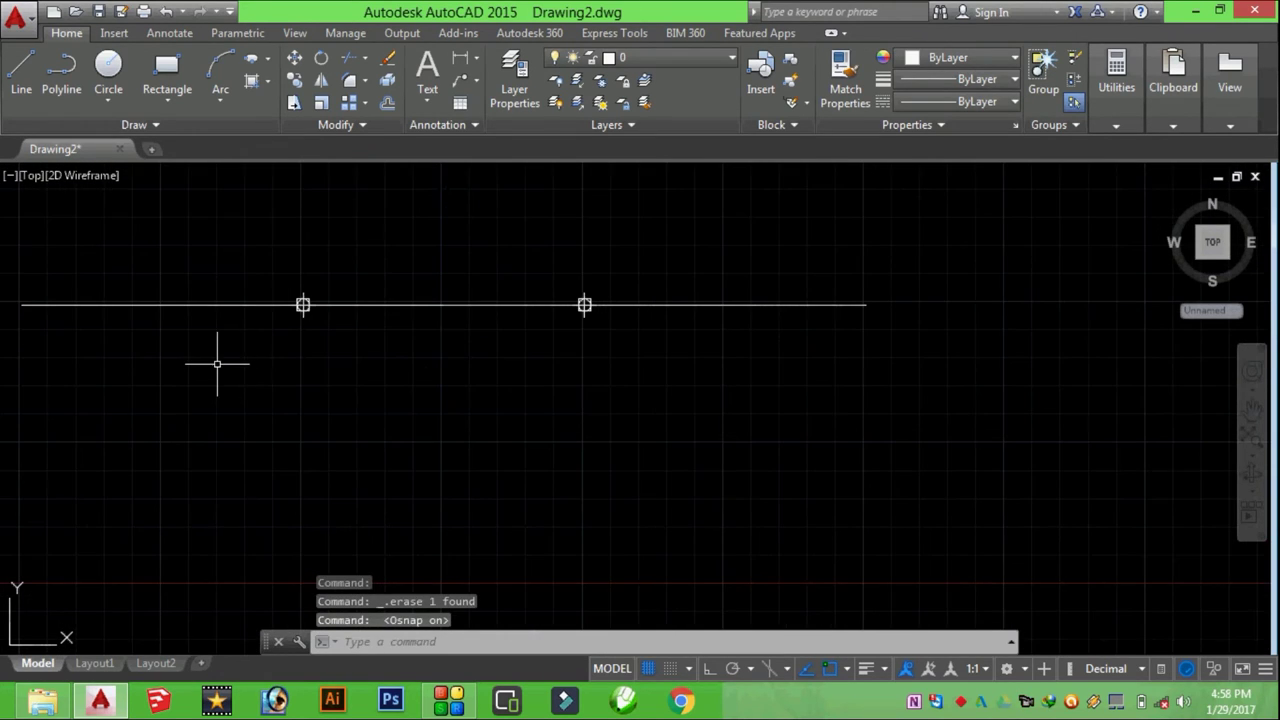
{"action": "scroll", "coordinate": [307, 330], "scroll_direction": "down", "scroll_amount": 2}
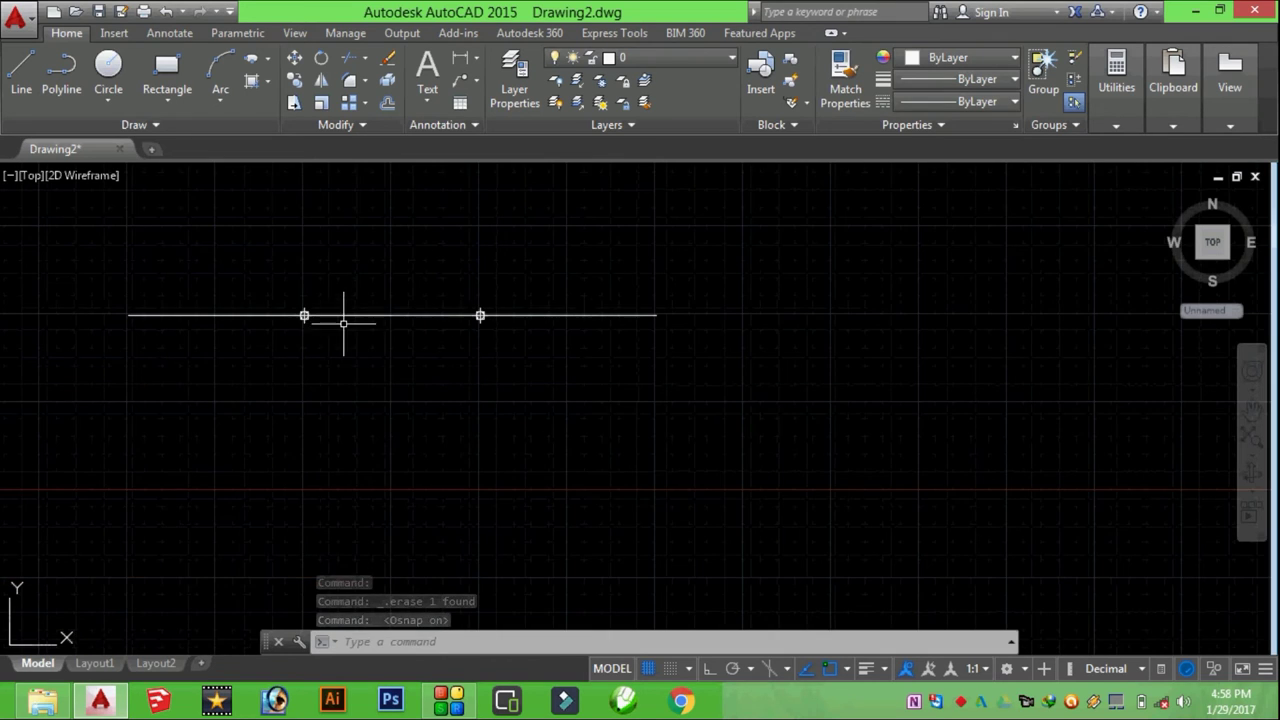
{"action": "left_click", "coordinate": [105, 125]}
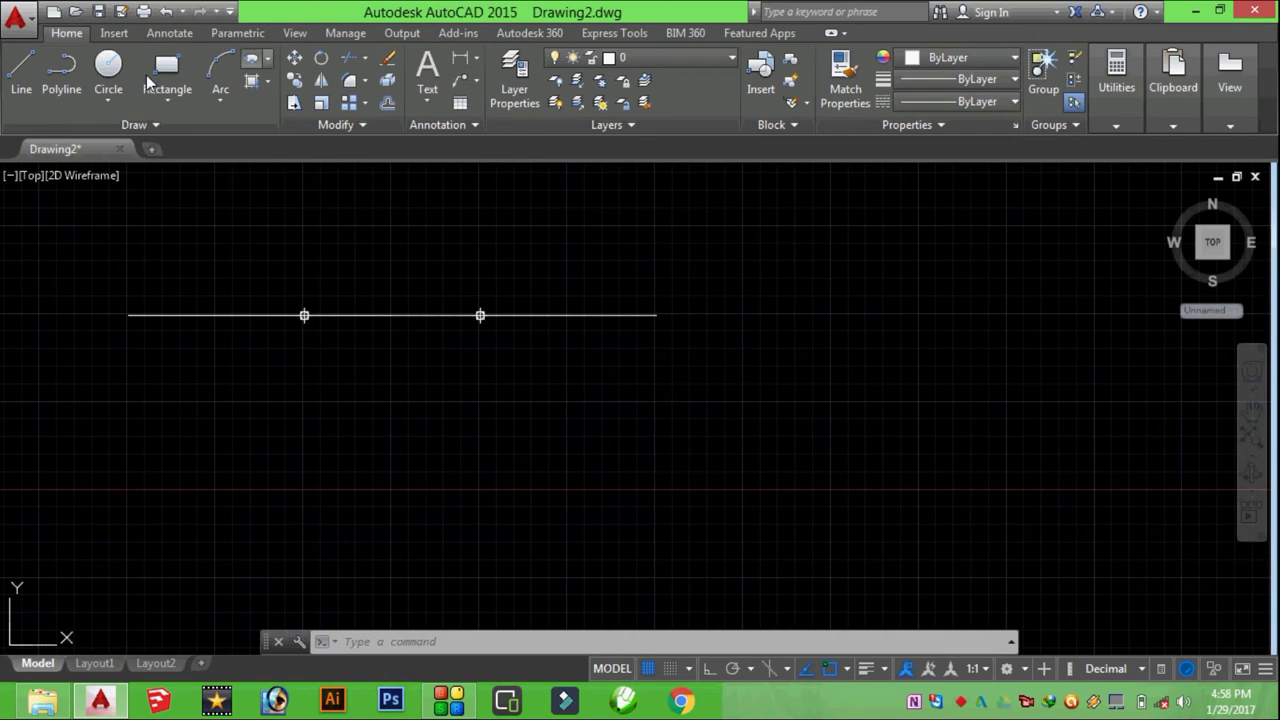
{"action": "left_click", "coordinate": [21, 72]}
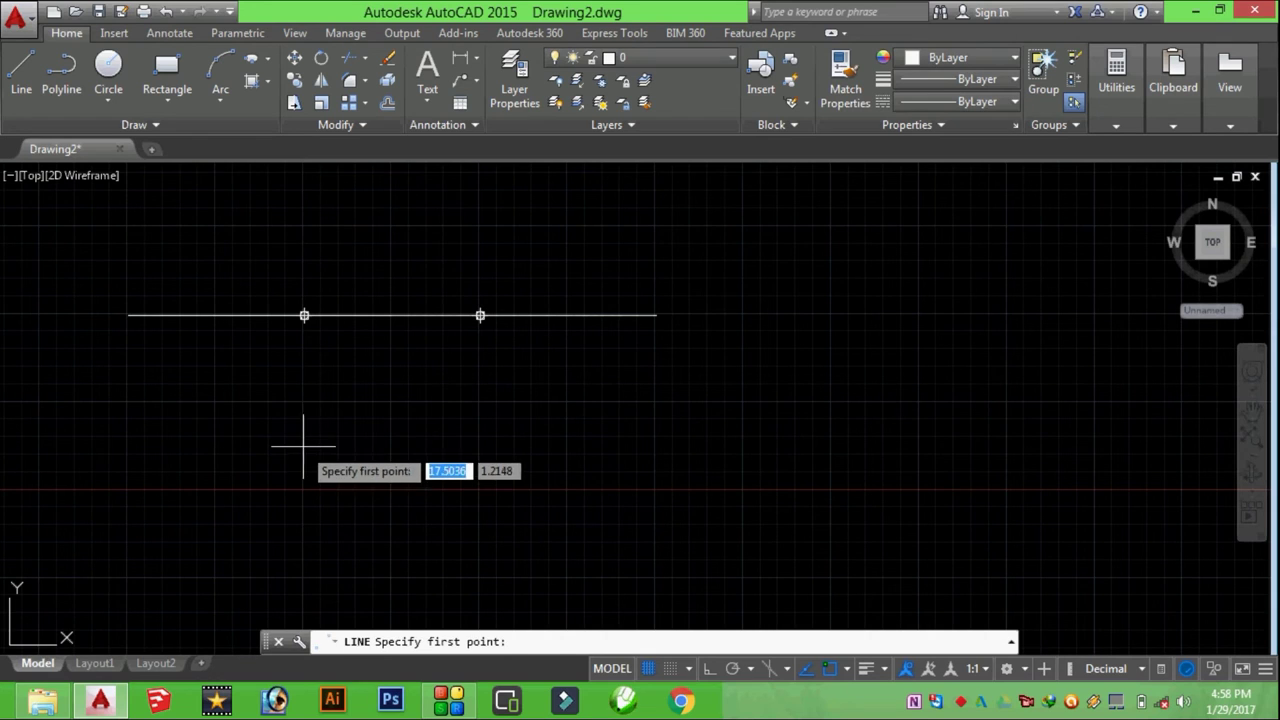
{"action": "left_click", "coordinate": [301, 447]}
{"action": "type", "text": "2"}
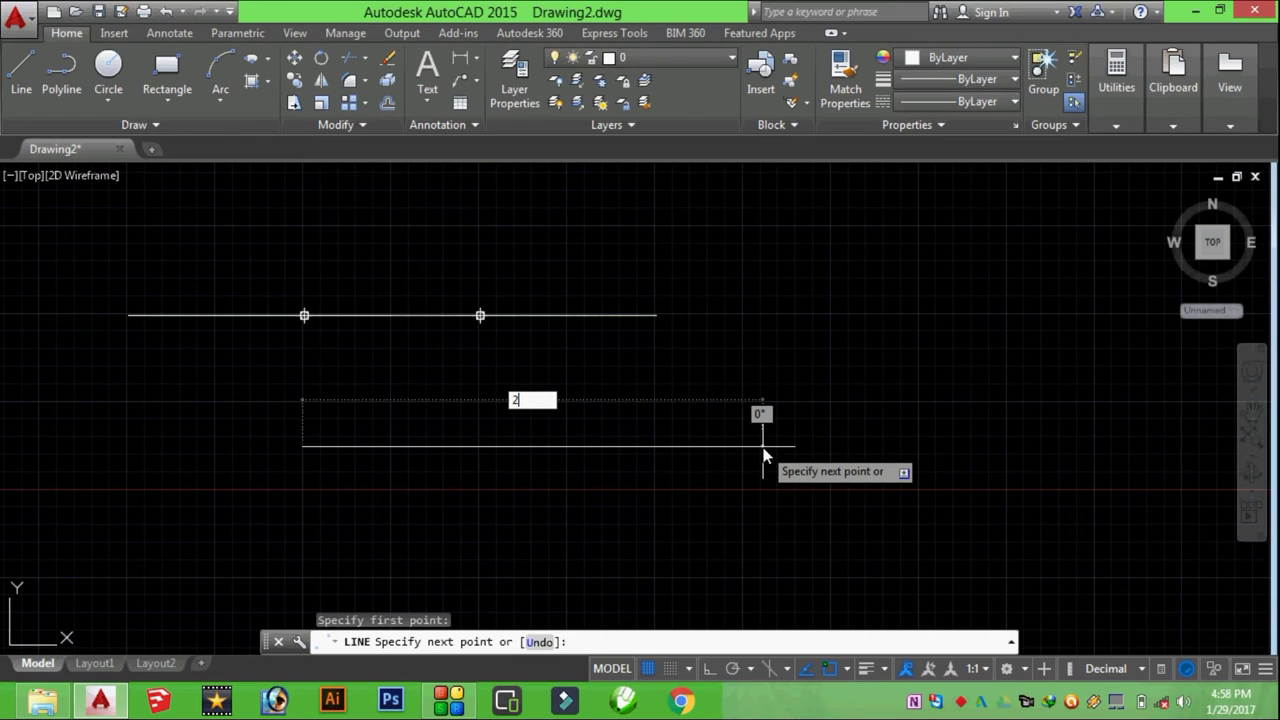
{"action": "type", "text": "0"}
{"action": "key", "text": "Return"}
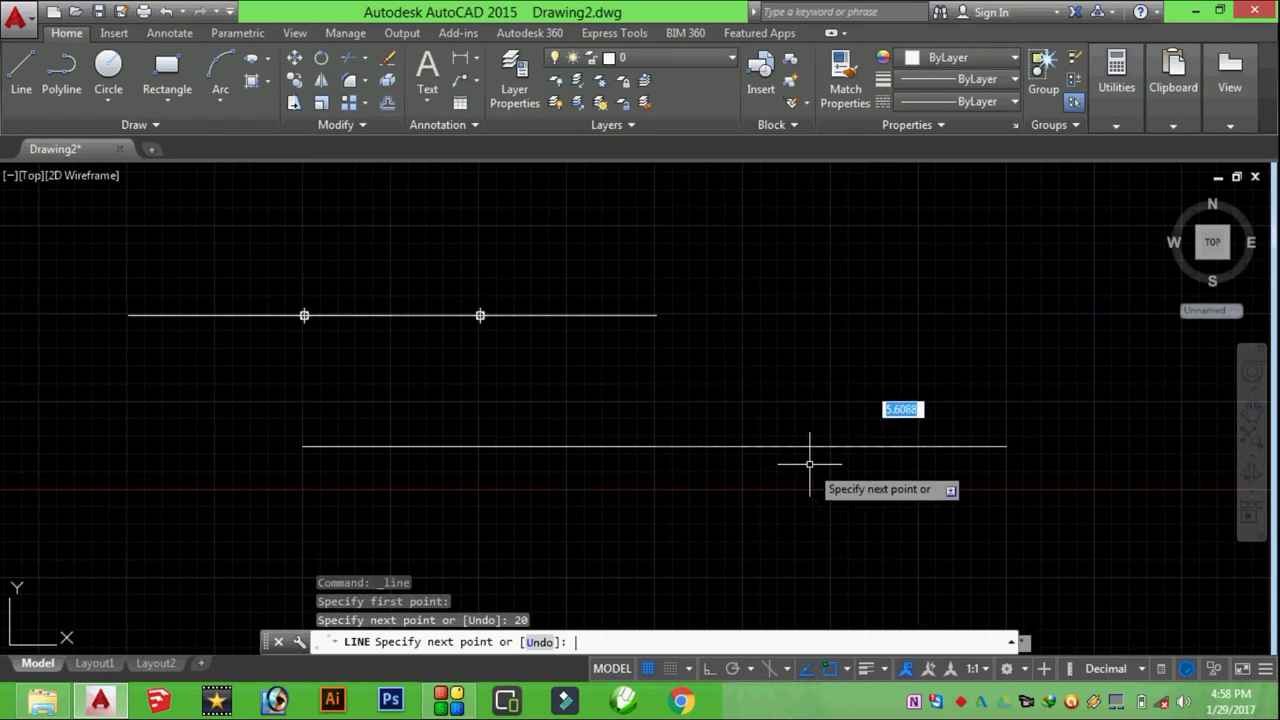
{"action": "key", "text": "Return"}
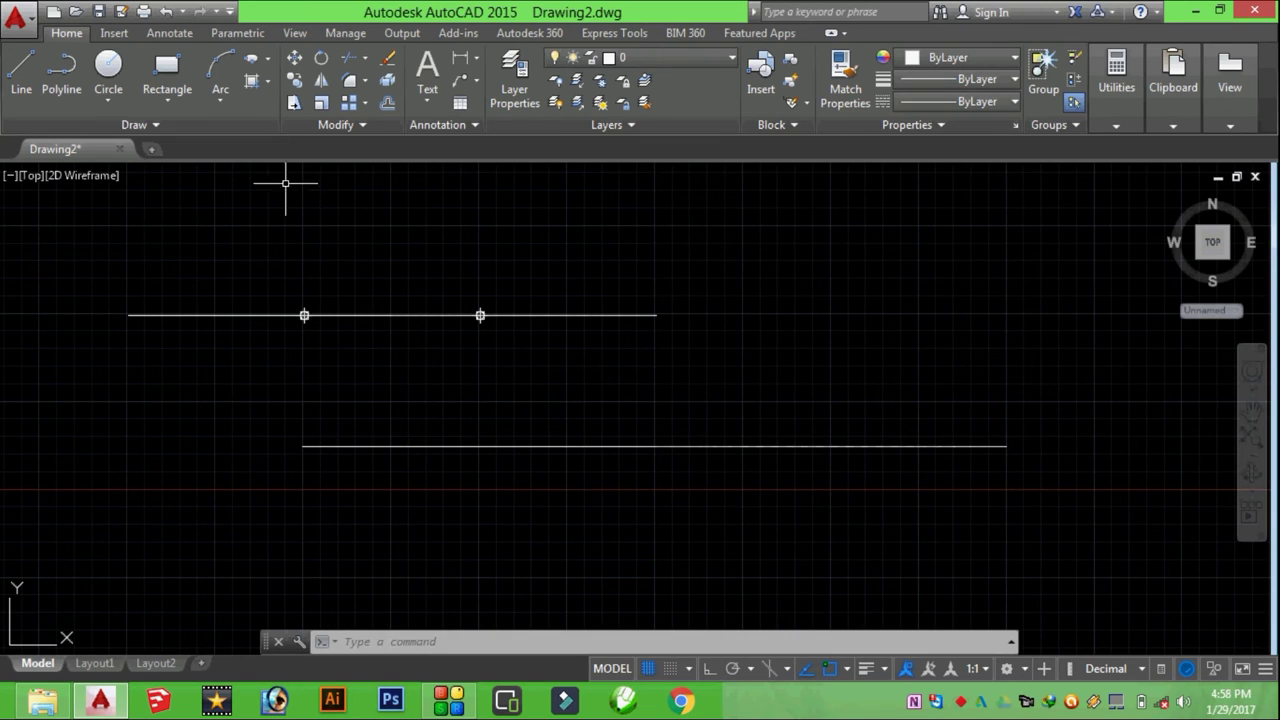
Measure the 20-unit lower line, placing point markers every 6 units
{"action": "left_click", "coordinate": [161, 124]}
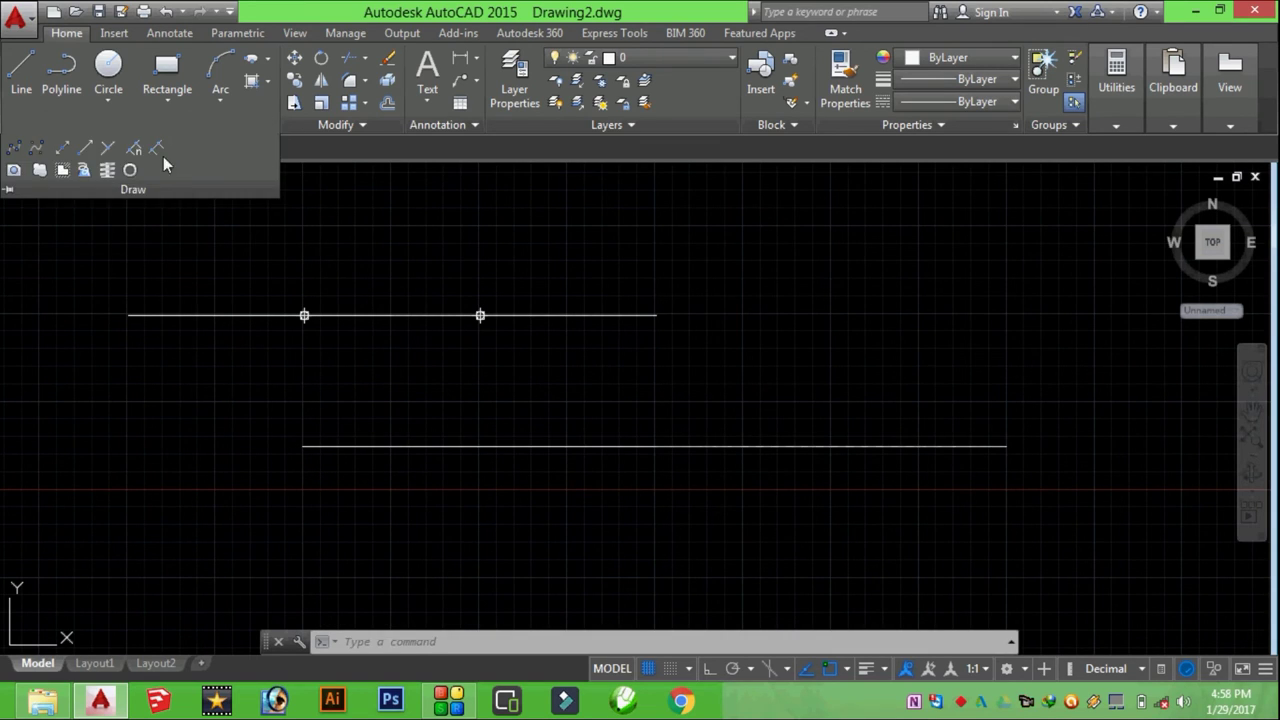
{"action": "left_click", "coordinate": [158, 152]}
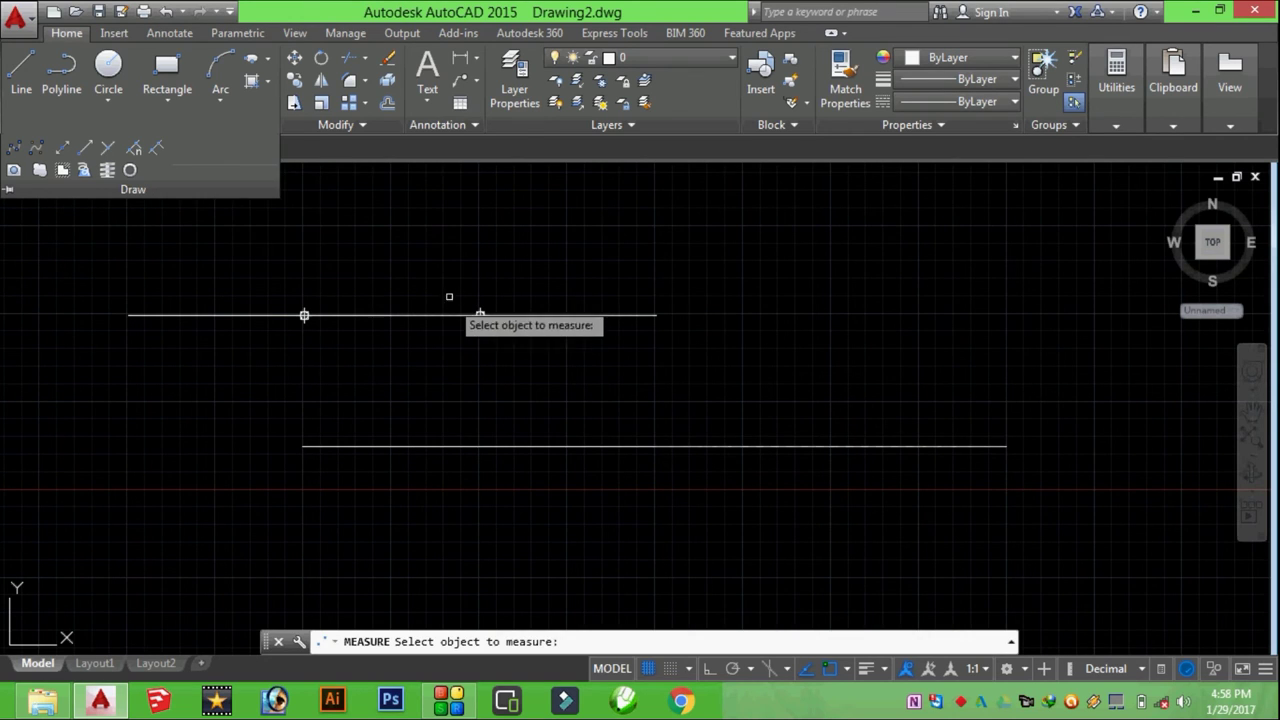
{"action": "left_click", "coordinate": [452, 447]}
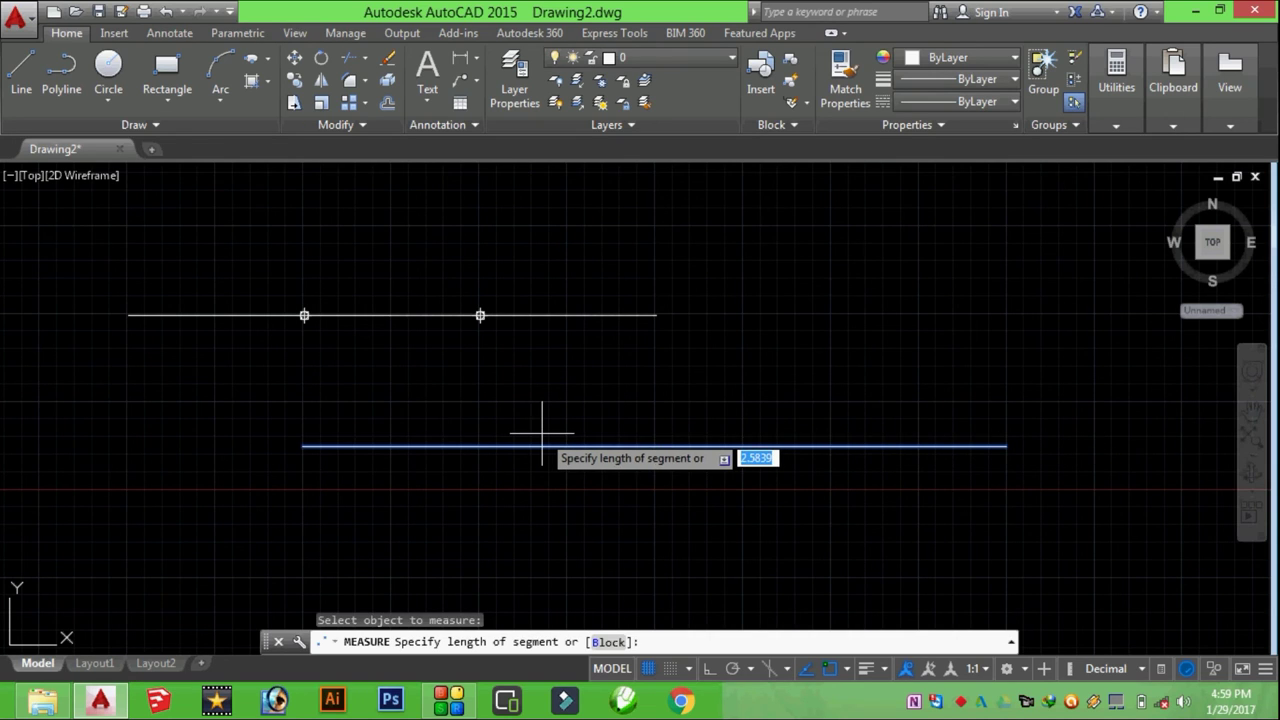
{"action": "key", "text": "Return"}
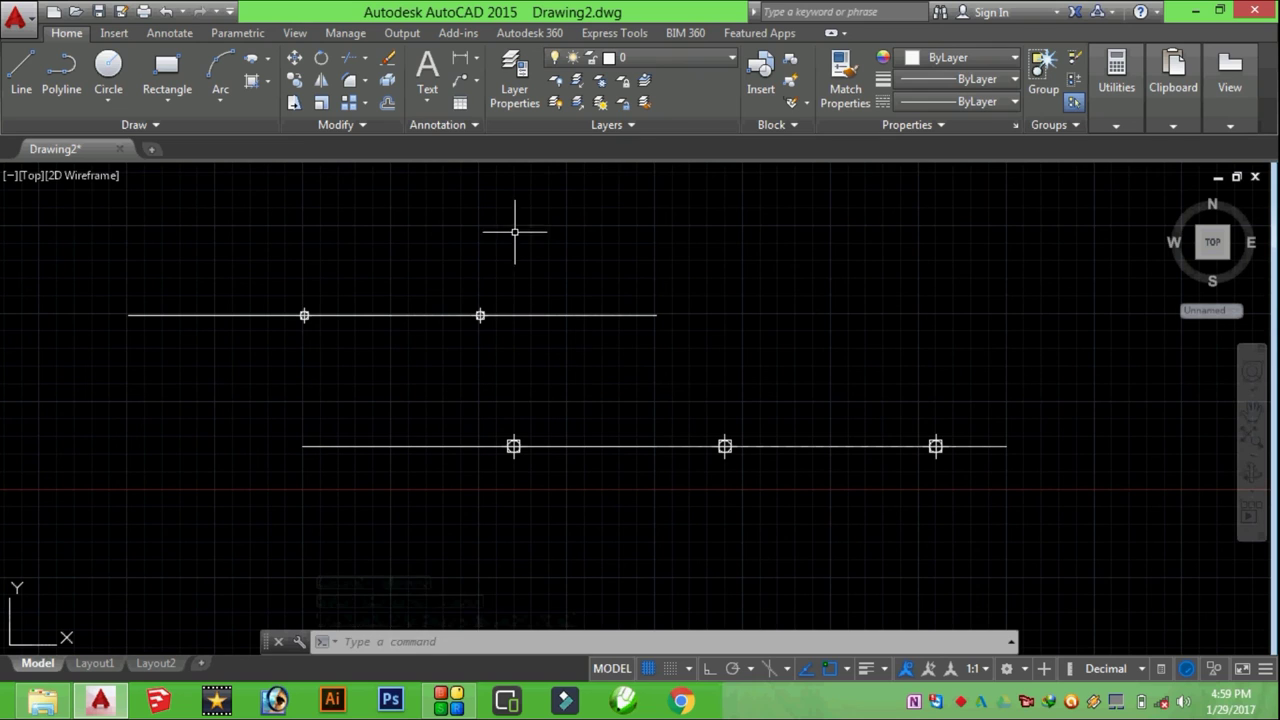
{"action": "left_click", "coordinate": [179, 127]}
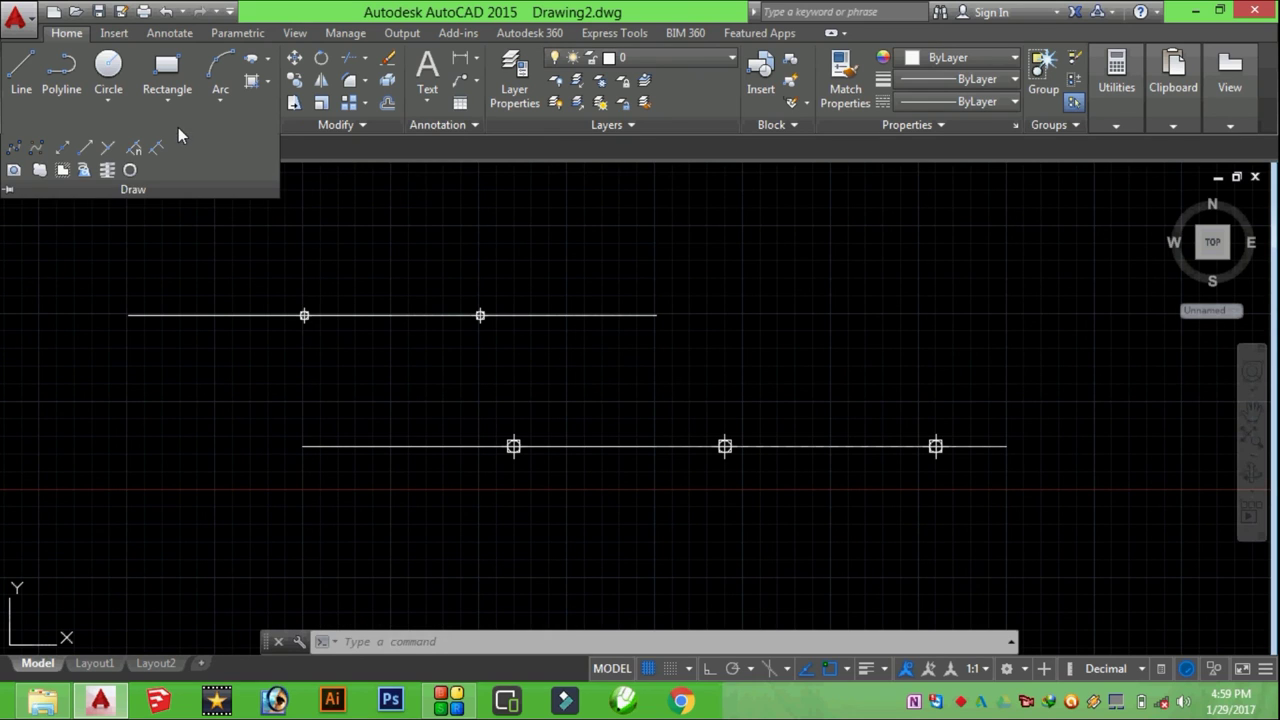